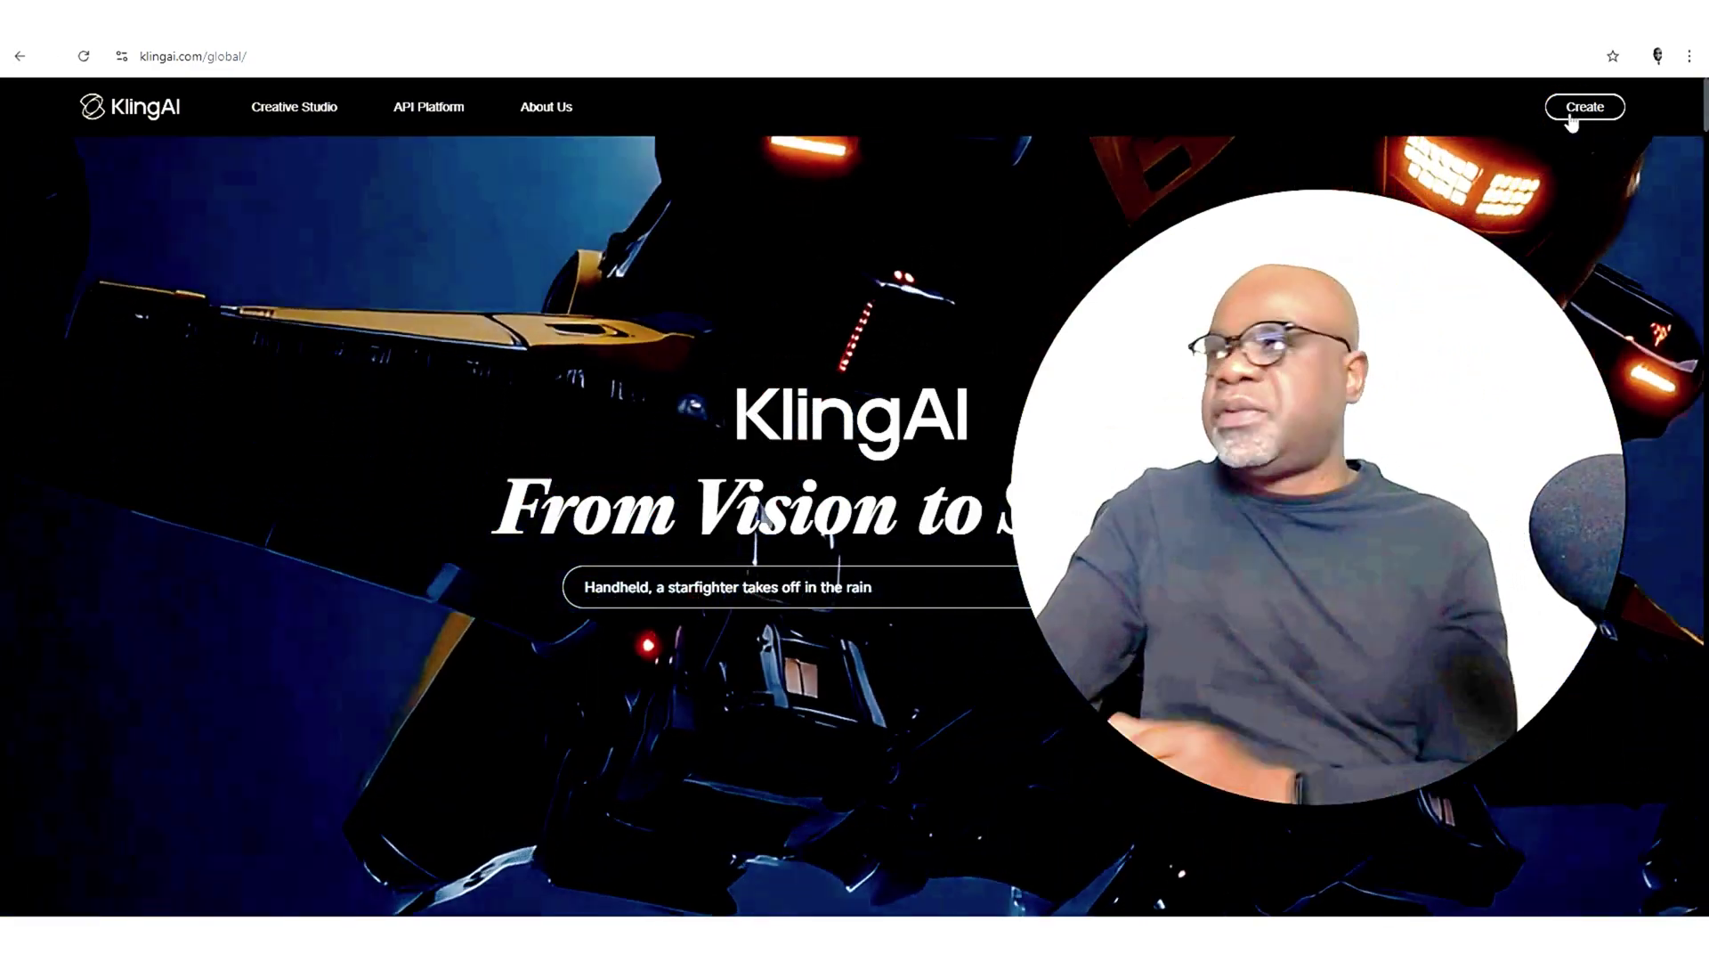
Open the Kling AI creation app from the klingai.com landing page
{"action": "left_click", "coordinate": [1570, 114]}
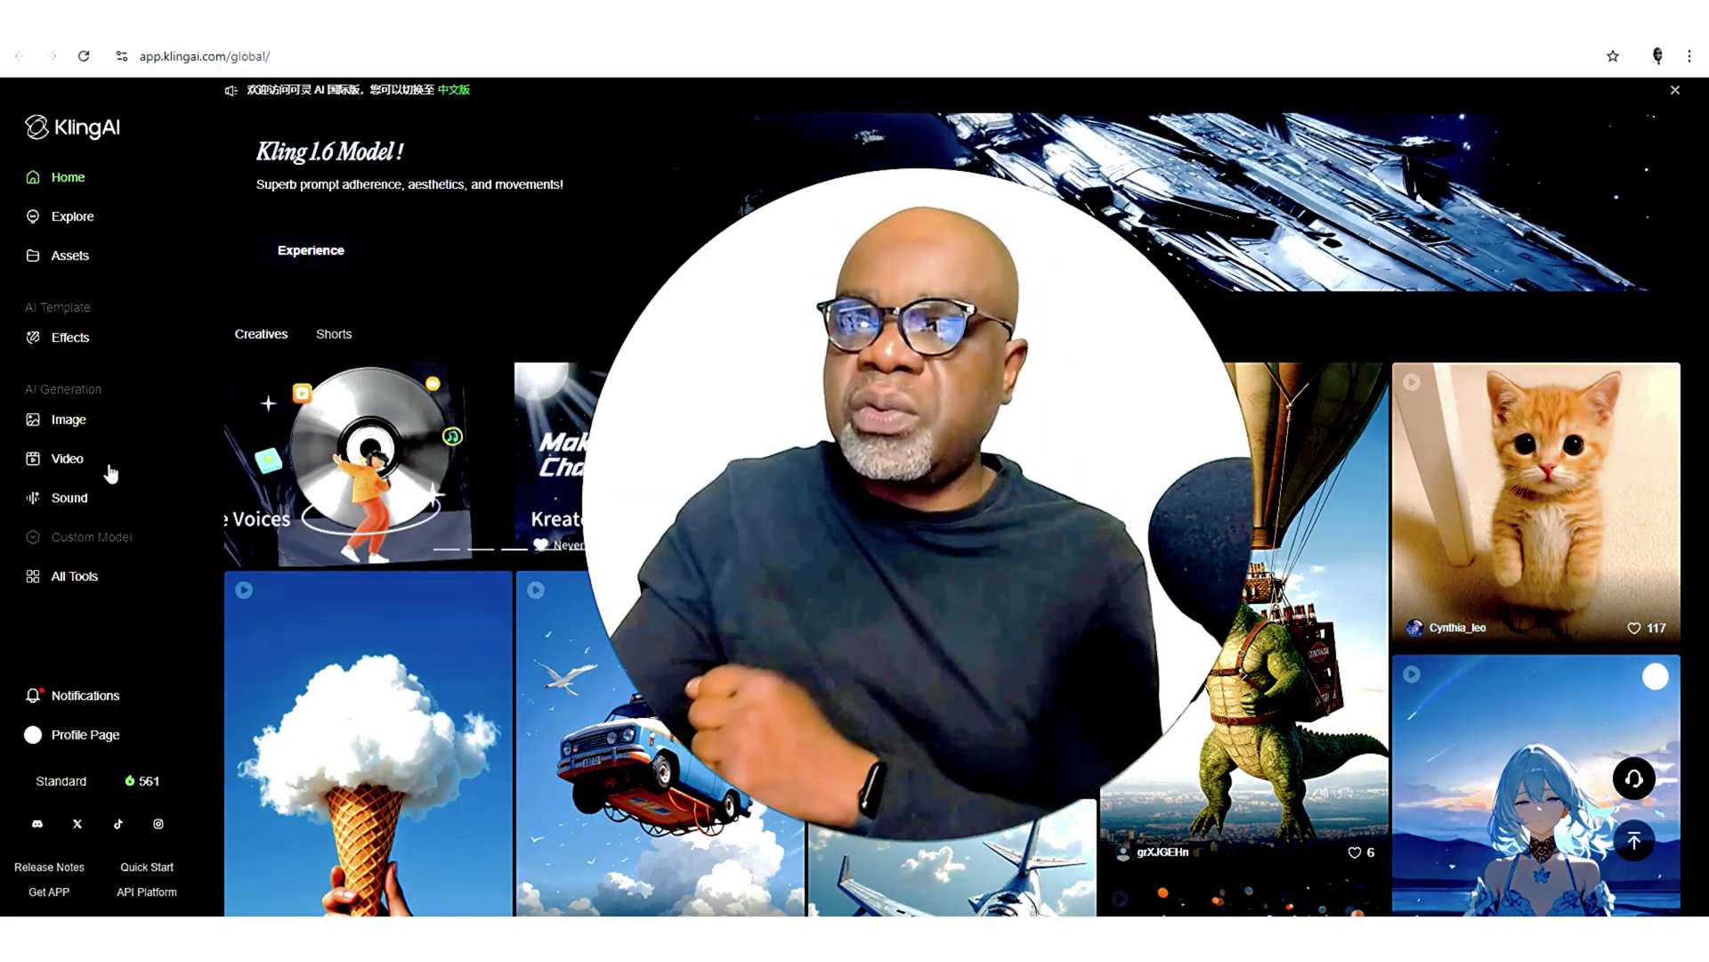
Open Video Generation, show only Favorites, and settle Image to Video on Frames mode
{"action": "left_click", "coordinate": [108, 466]}
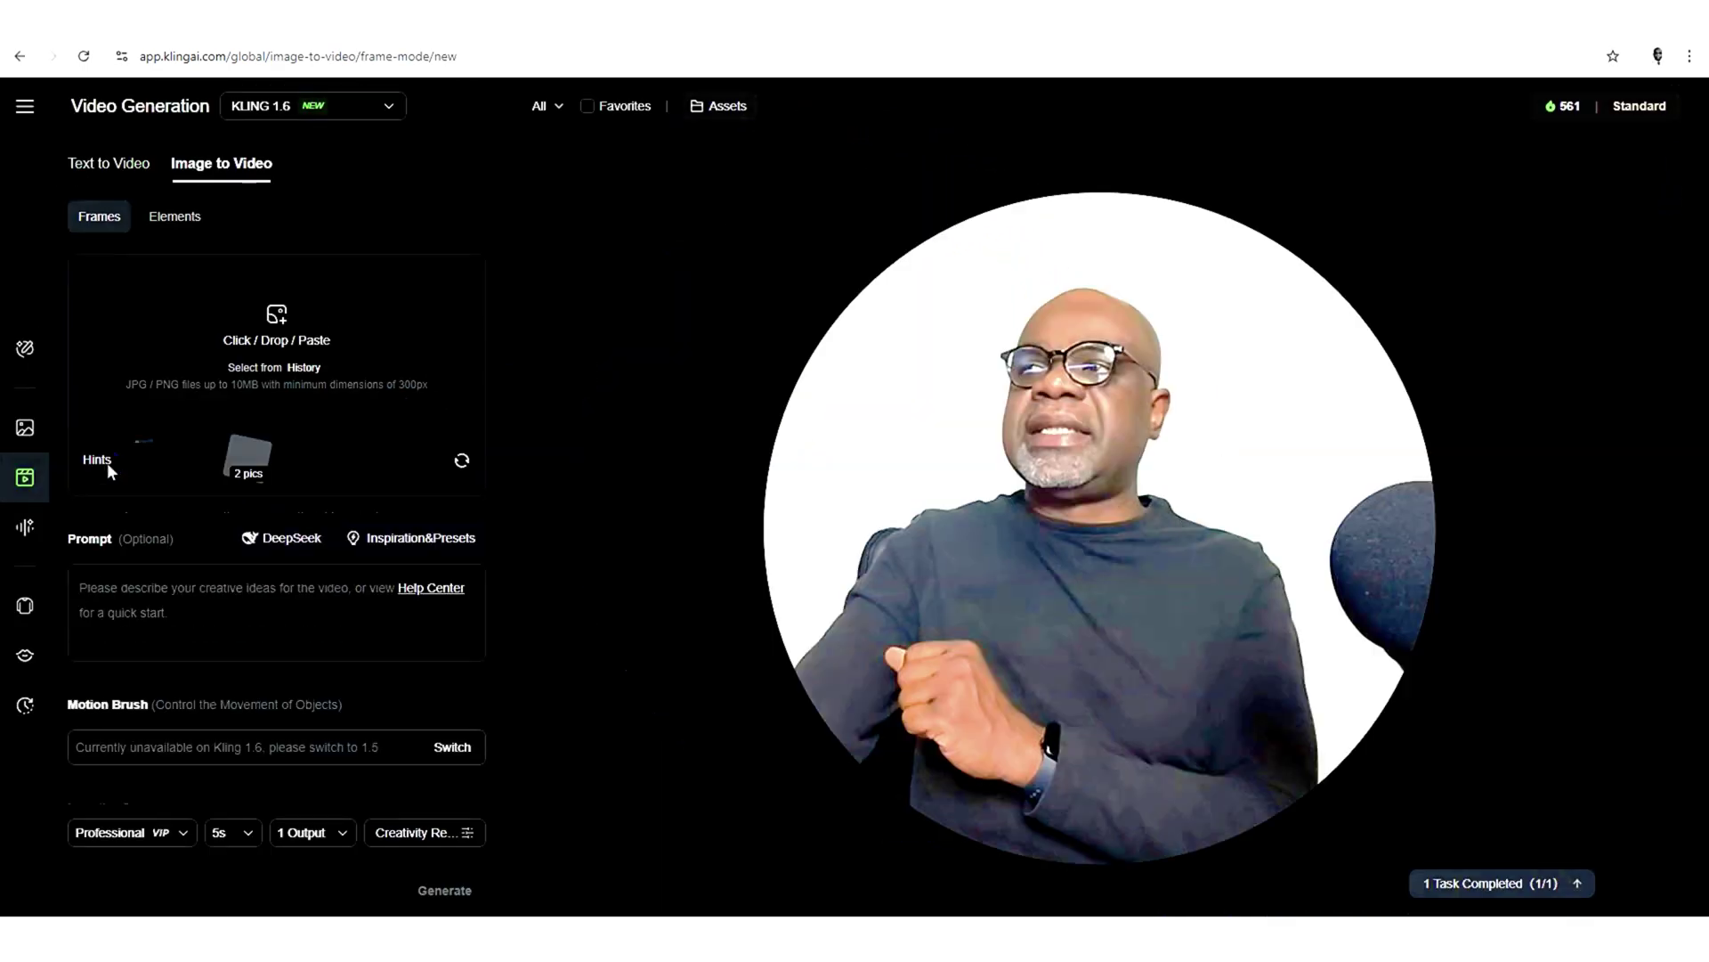
{"action": "left_click", "coordinate": [623, 107]}
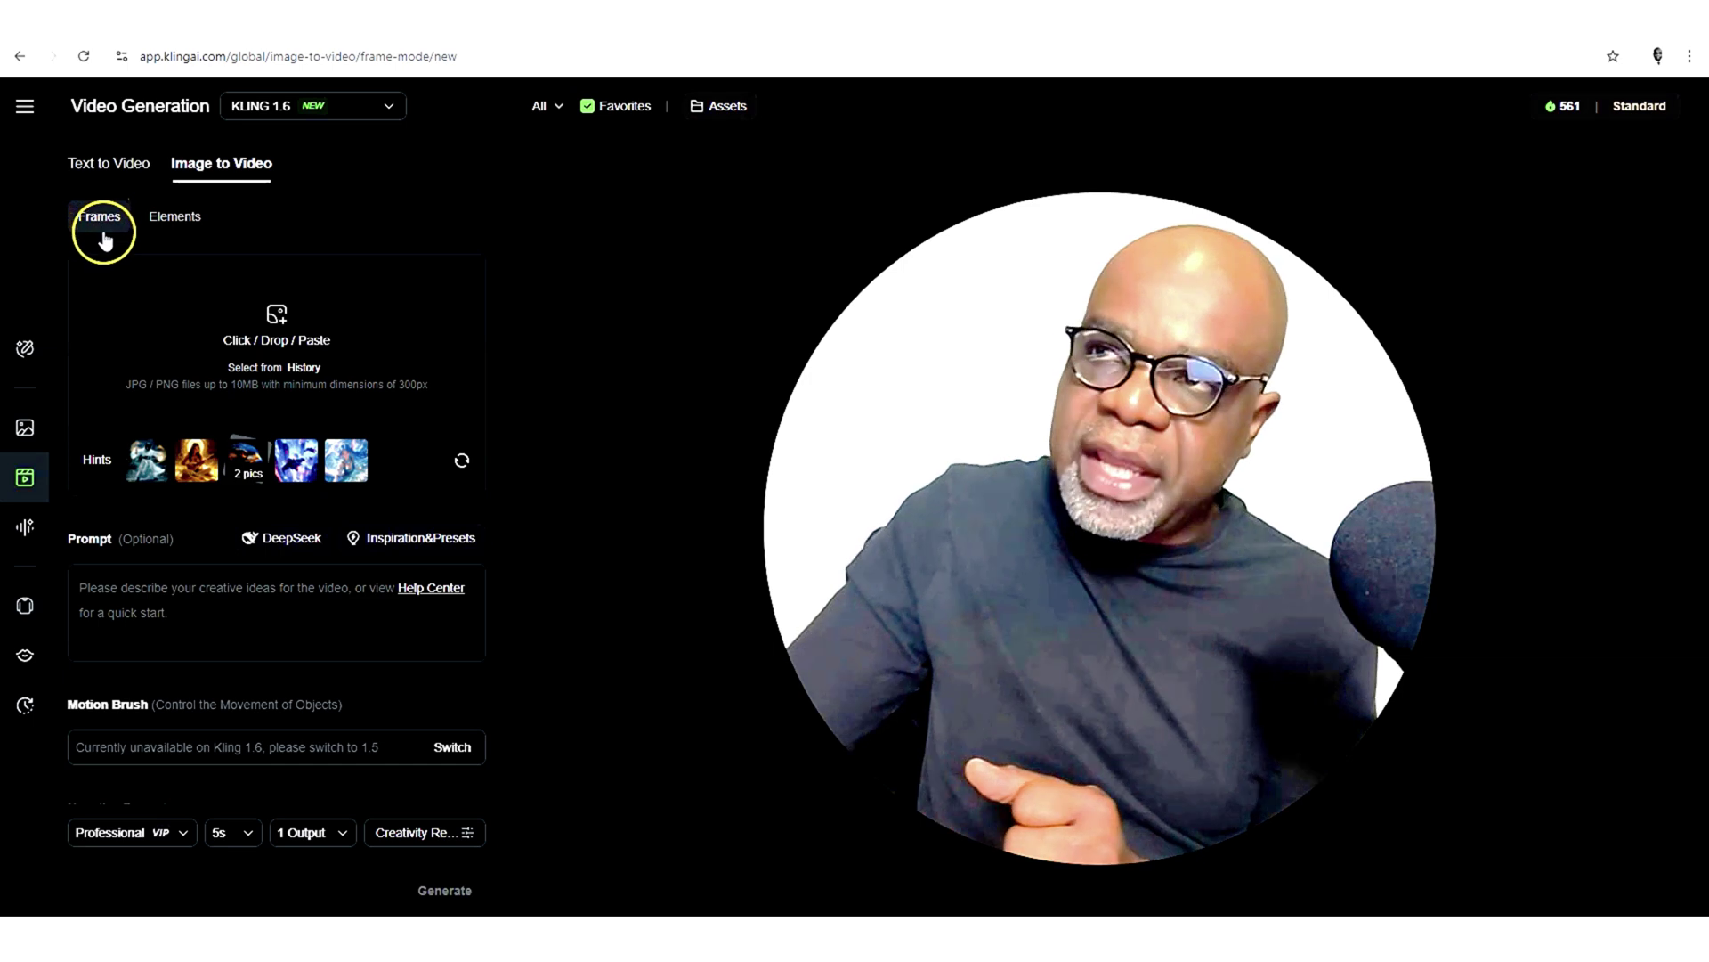
{"action": "left_click", "coordinate": [170, 220]}
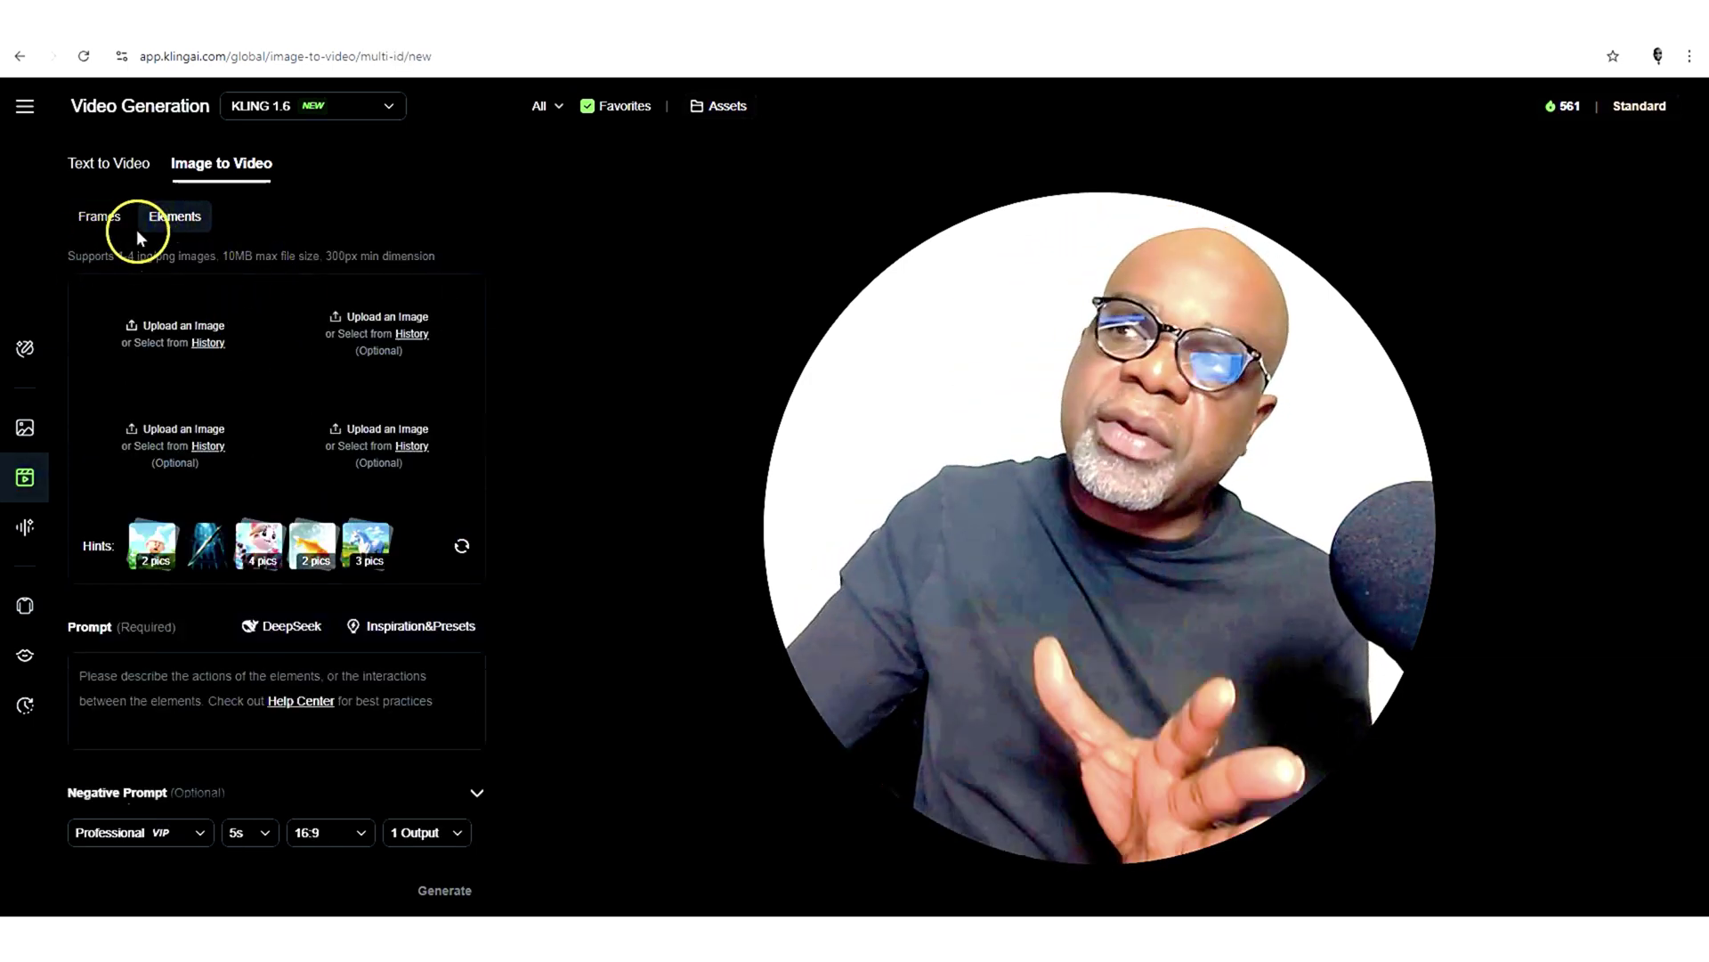
{"action": "left_click", "coordinate": [135, 230]}
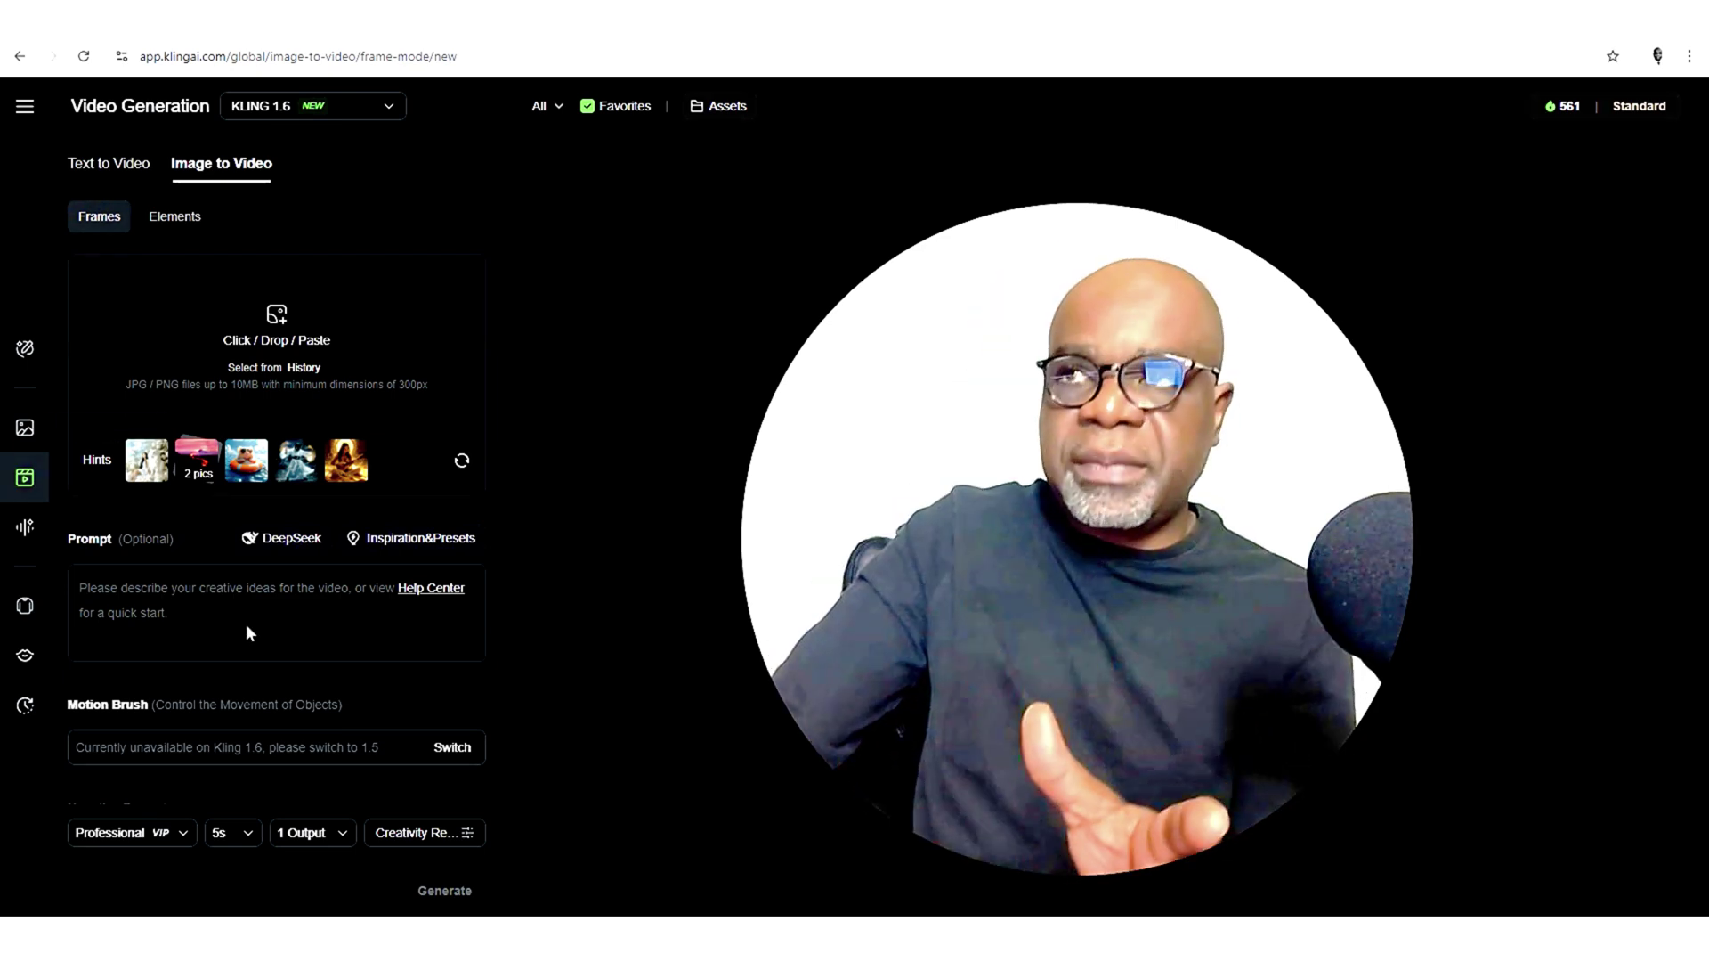
{"action": "left_click", "coordinate": [186, 220]}
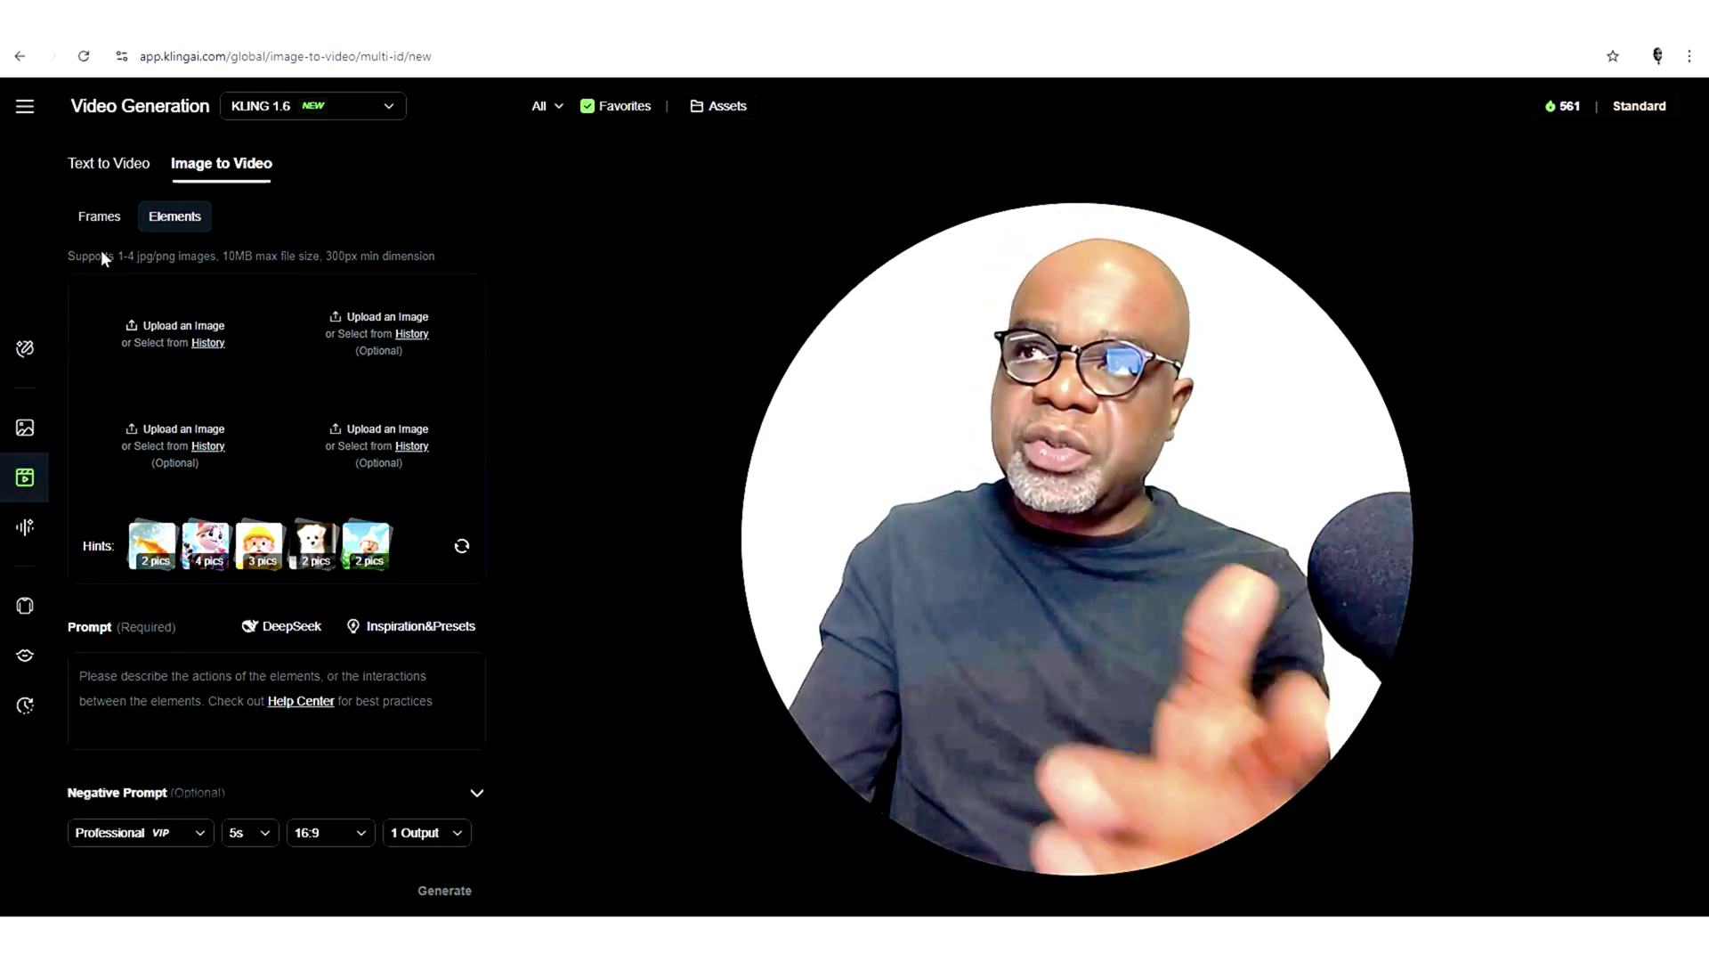
{"action": "left_click", "coordinate": [99, 217]}
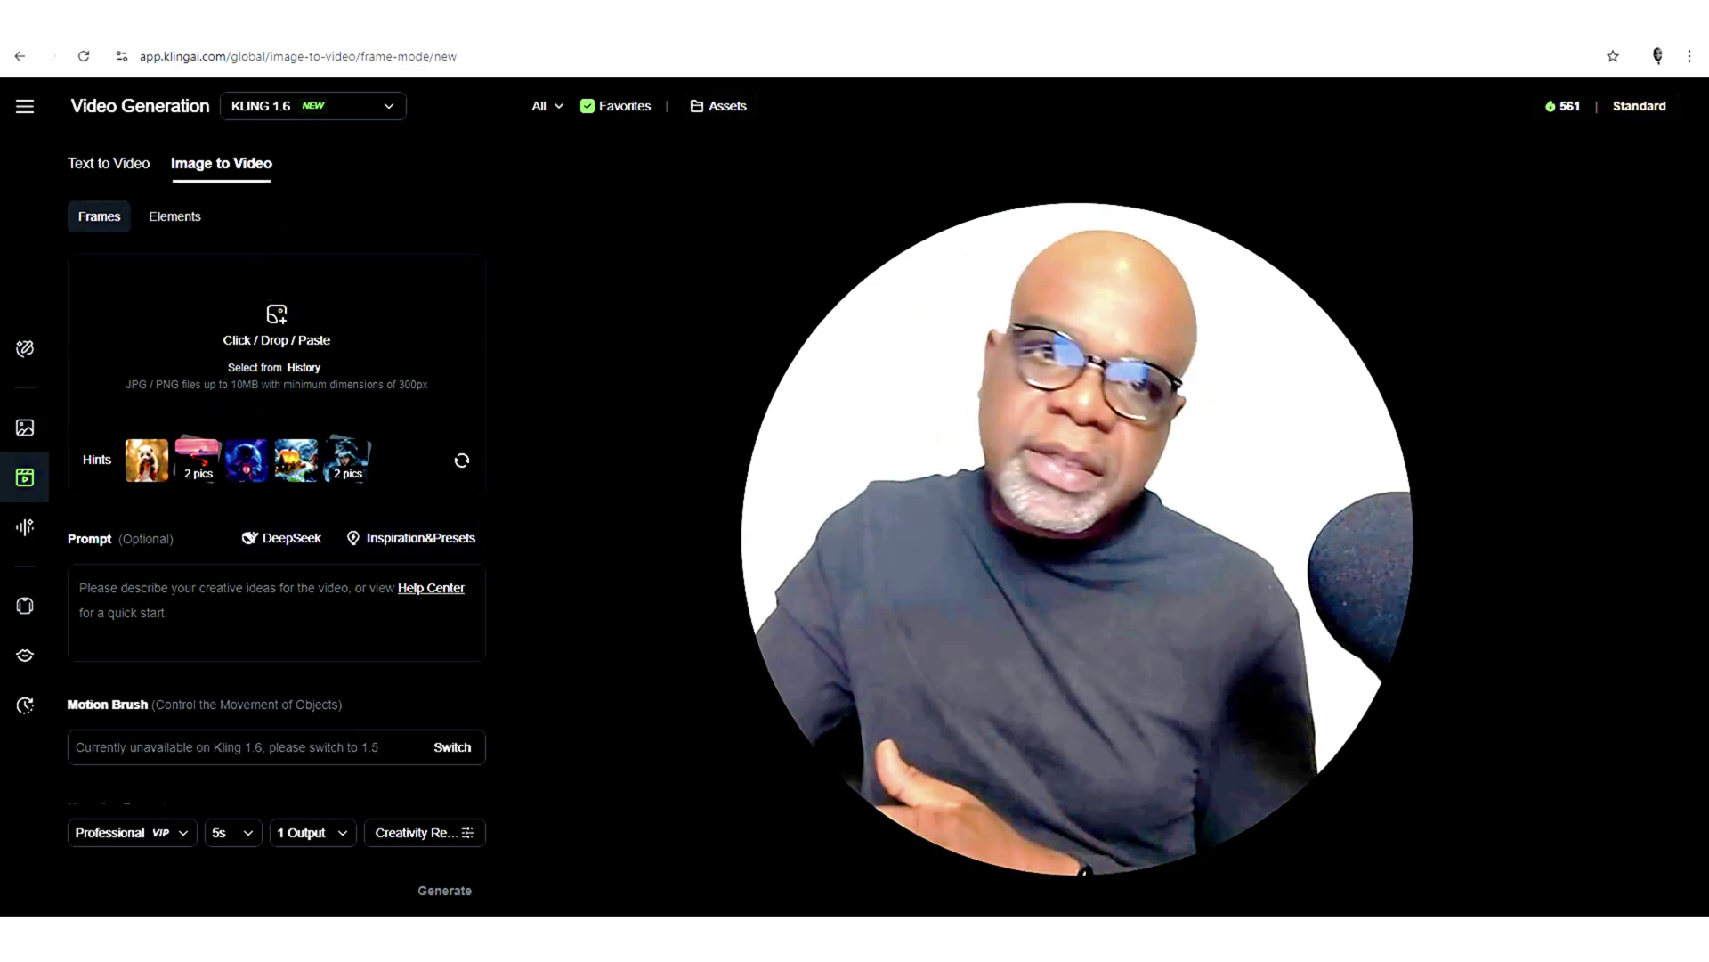
Load the sofa photo as the start frame and the office photo as the end frame
{"action": "left_click_drag", "start_coordinate": [236, 18], "coordinate": [287, 402]}
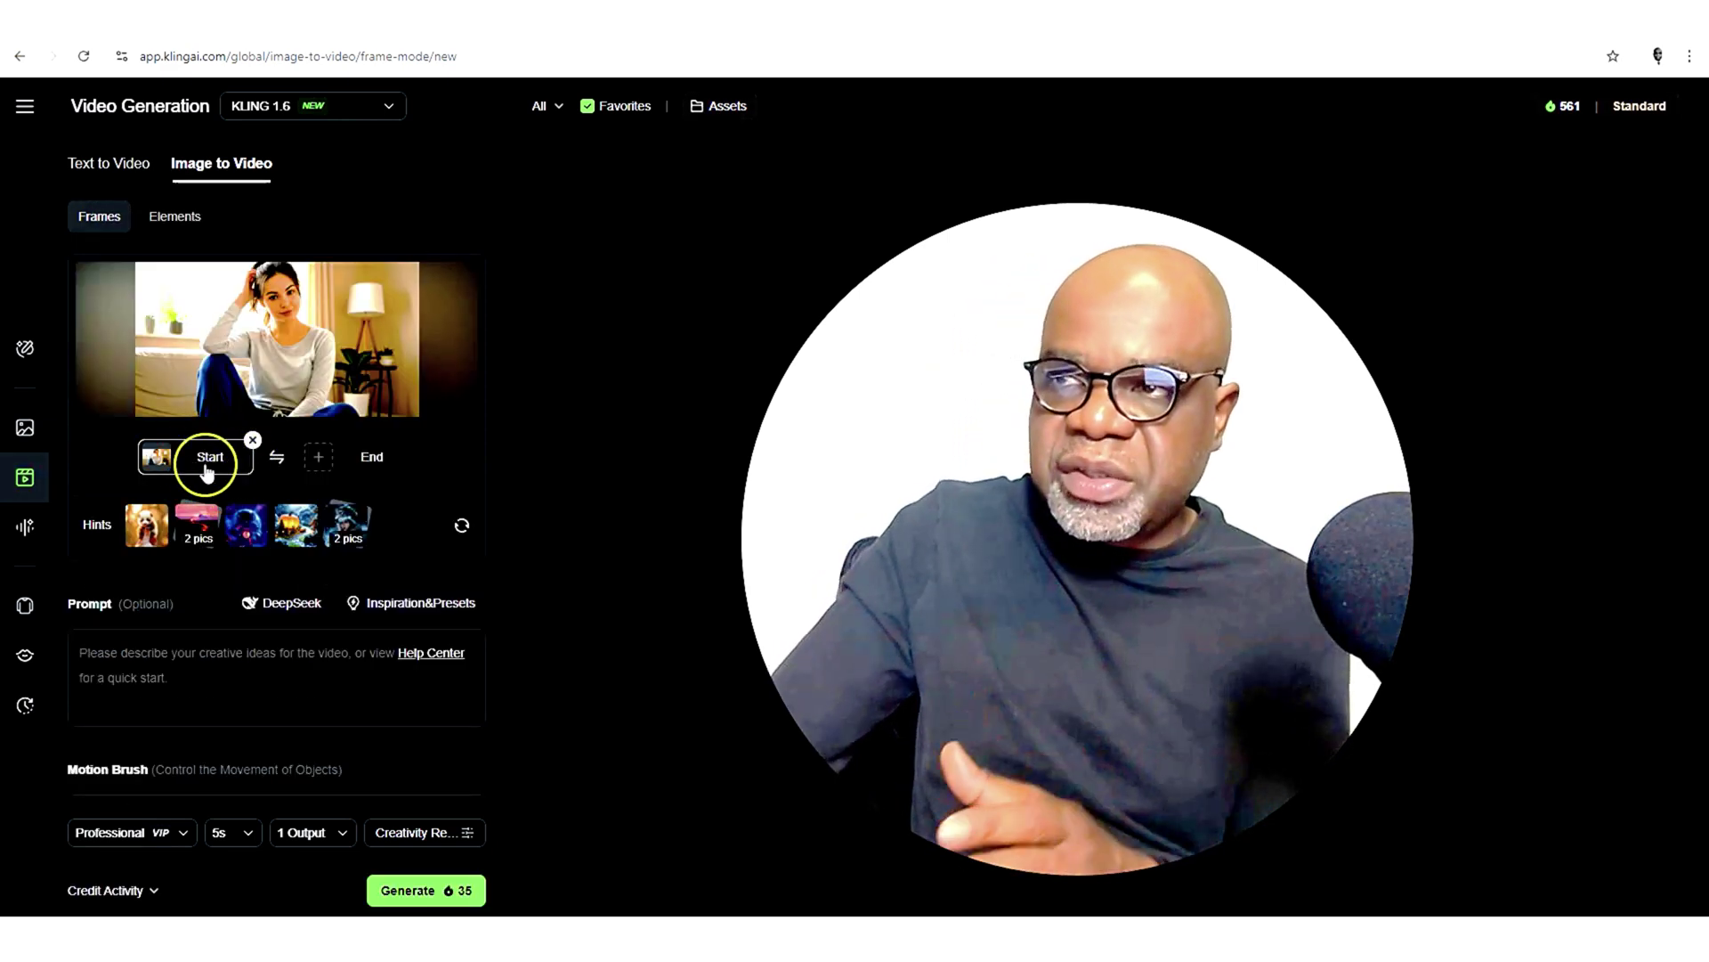
{"action": "left_click", "coordinate": [324, 461]}
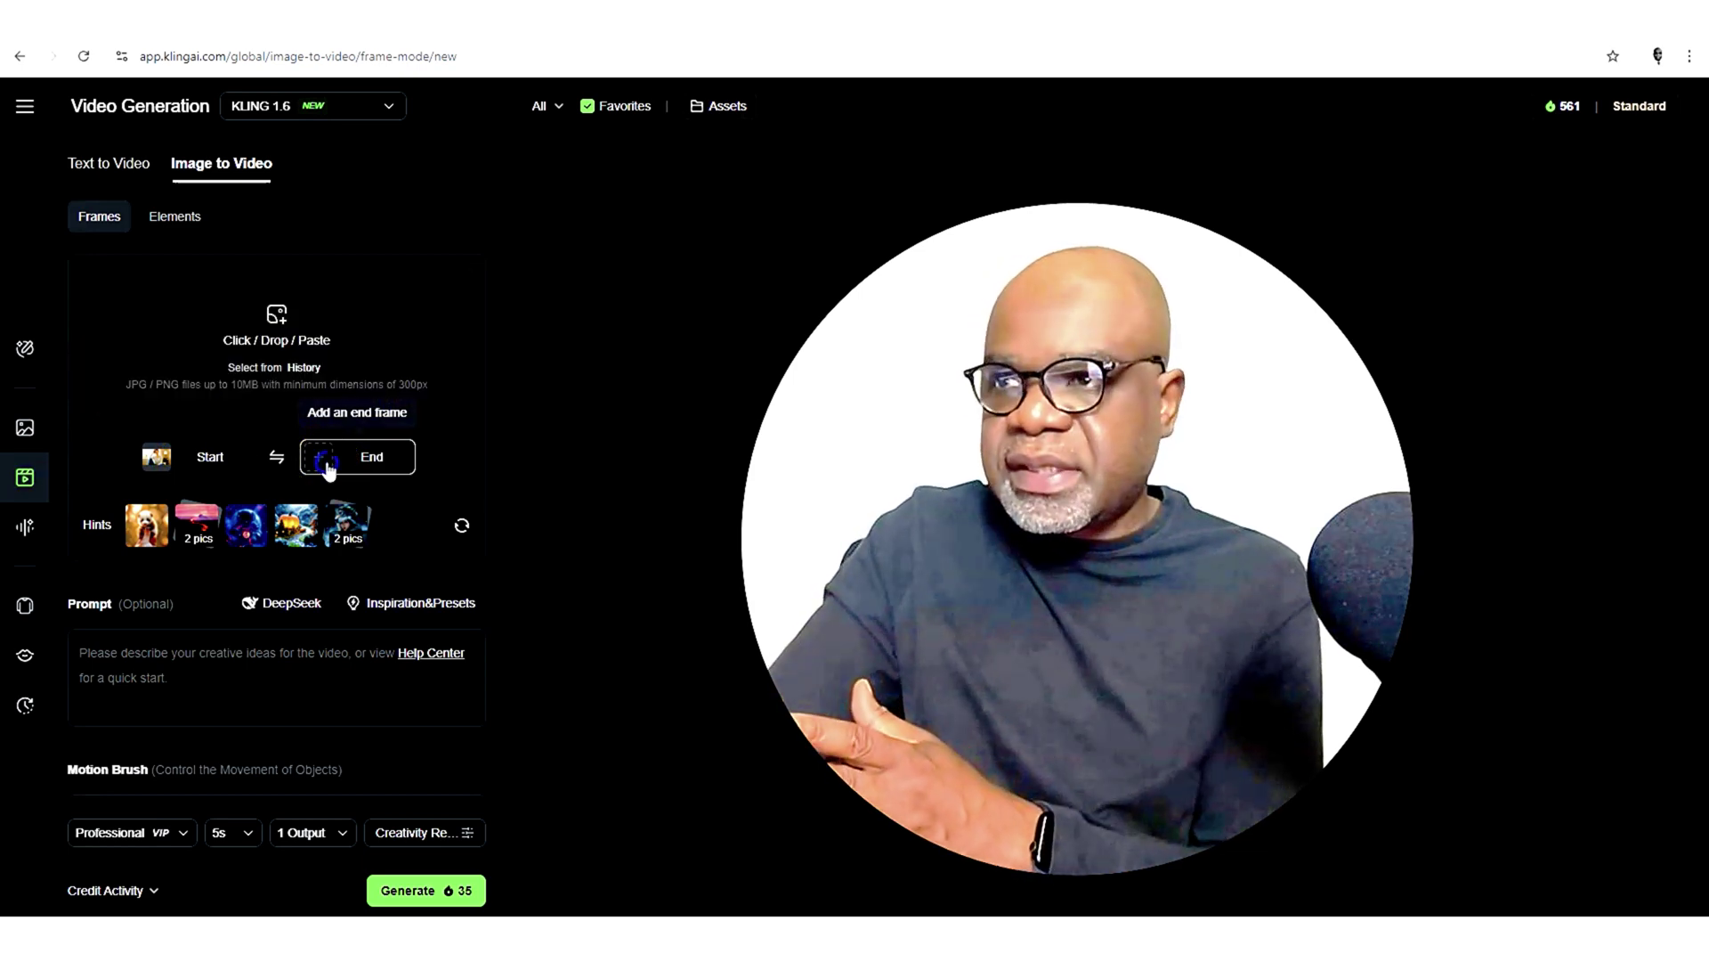
{"action": "left_click", "coordinate": [212, 362]}
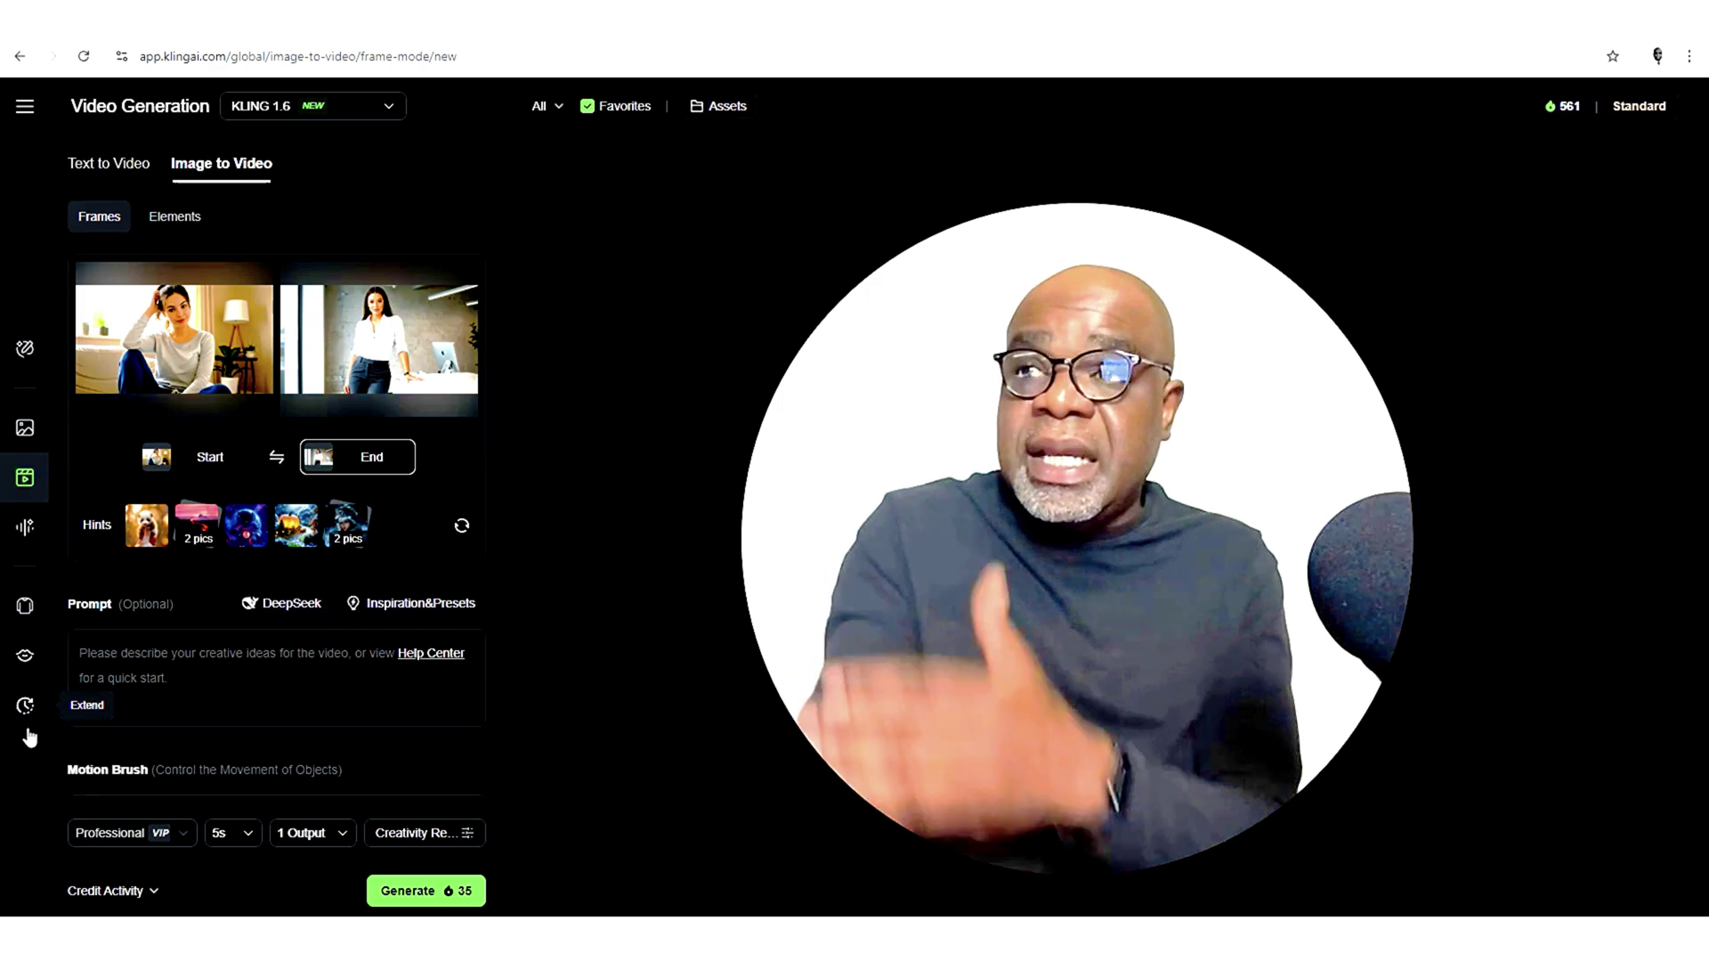
{"action": "mouse_move", "coordinate": [190, 341]}
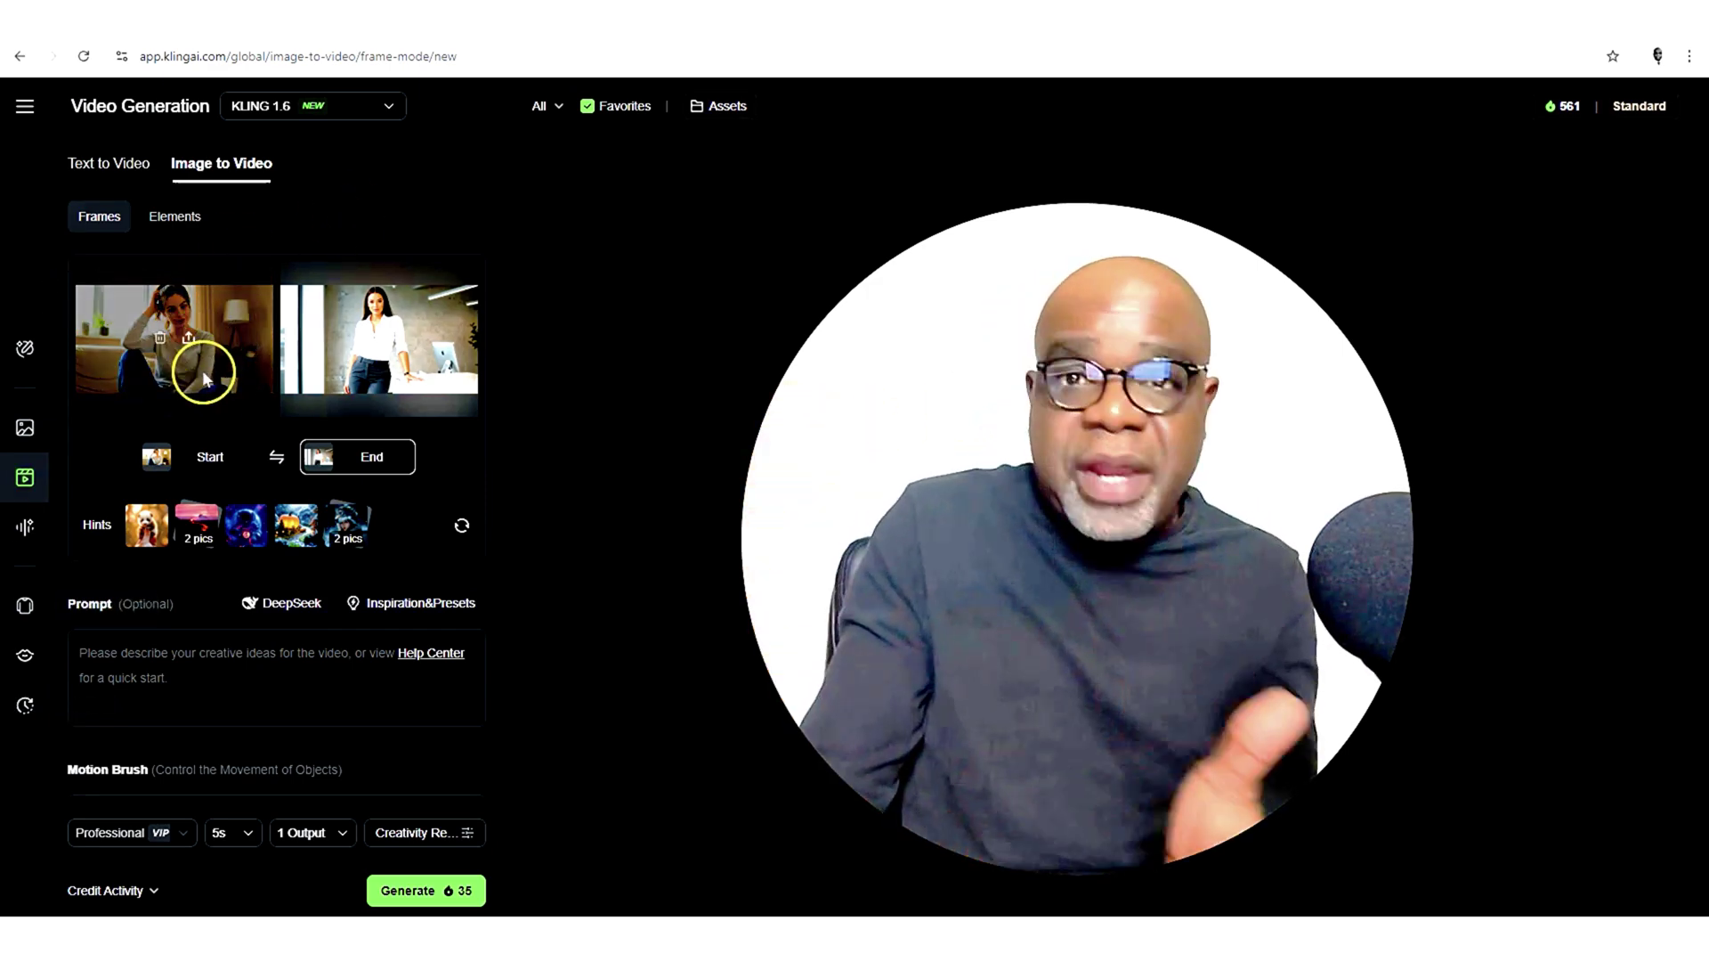
{"action": "mouse_move", "coordinate": [396, 360]}
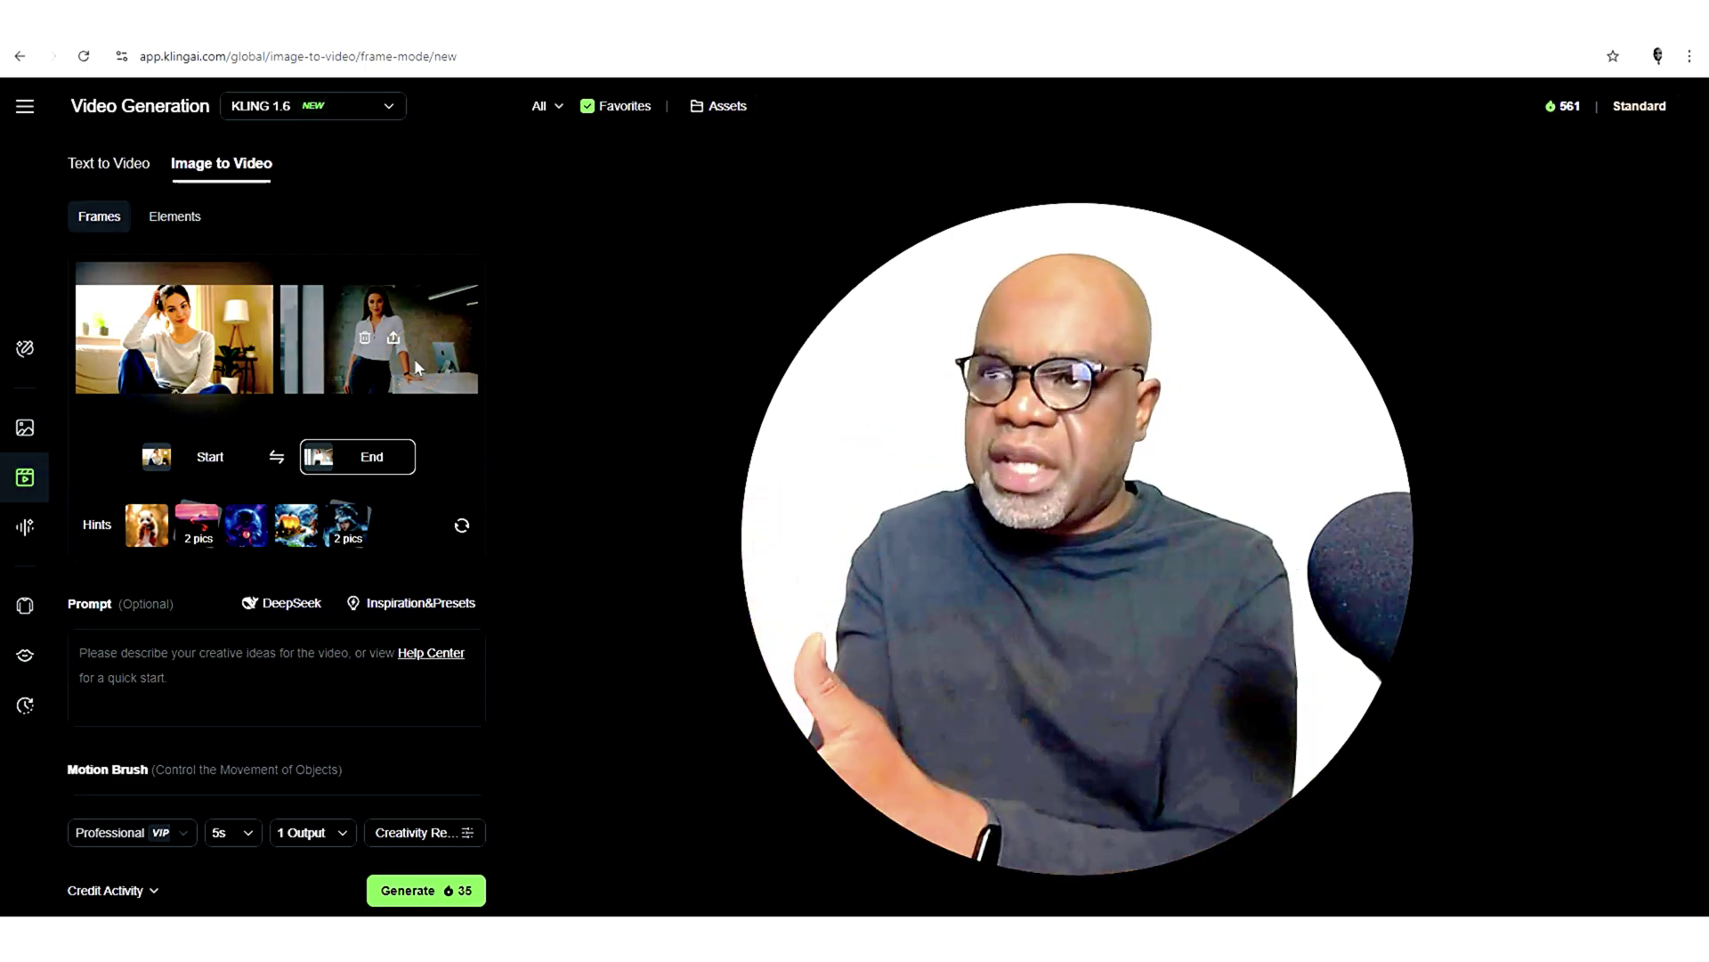
{"action": "scroll", "coordinate": [168, 438], "scroll_direction": "down", "scroll_amount": 2}
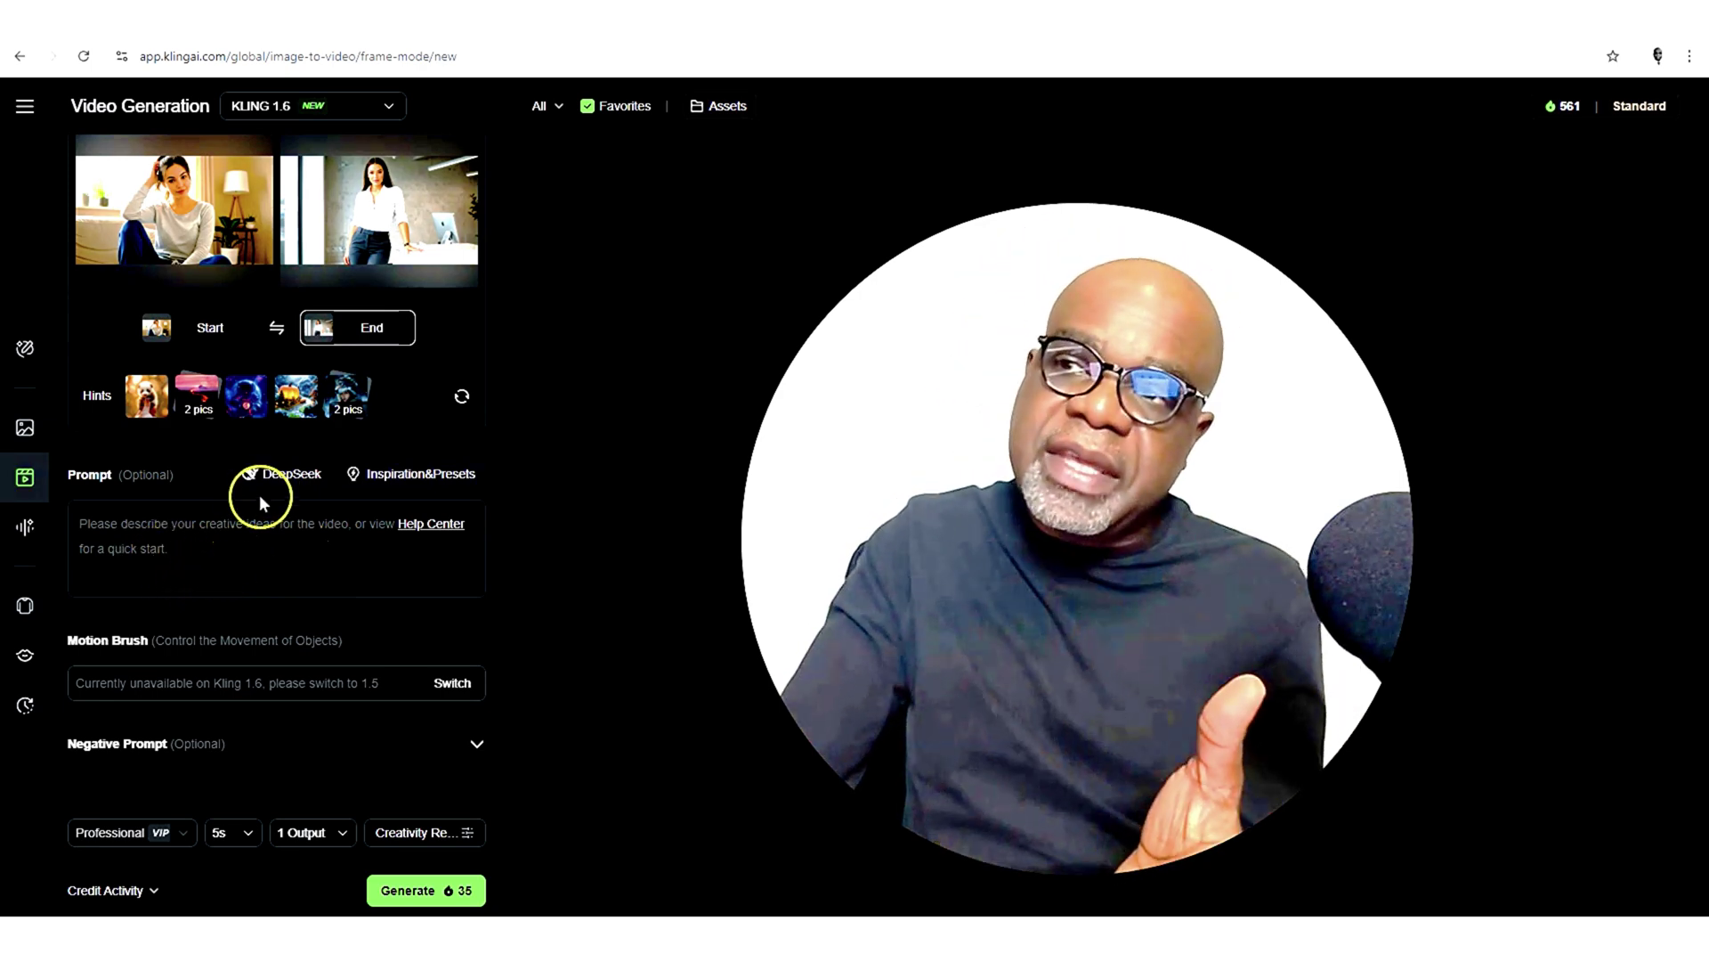
{"action": "left_click", "coordinate": [284, 481]}
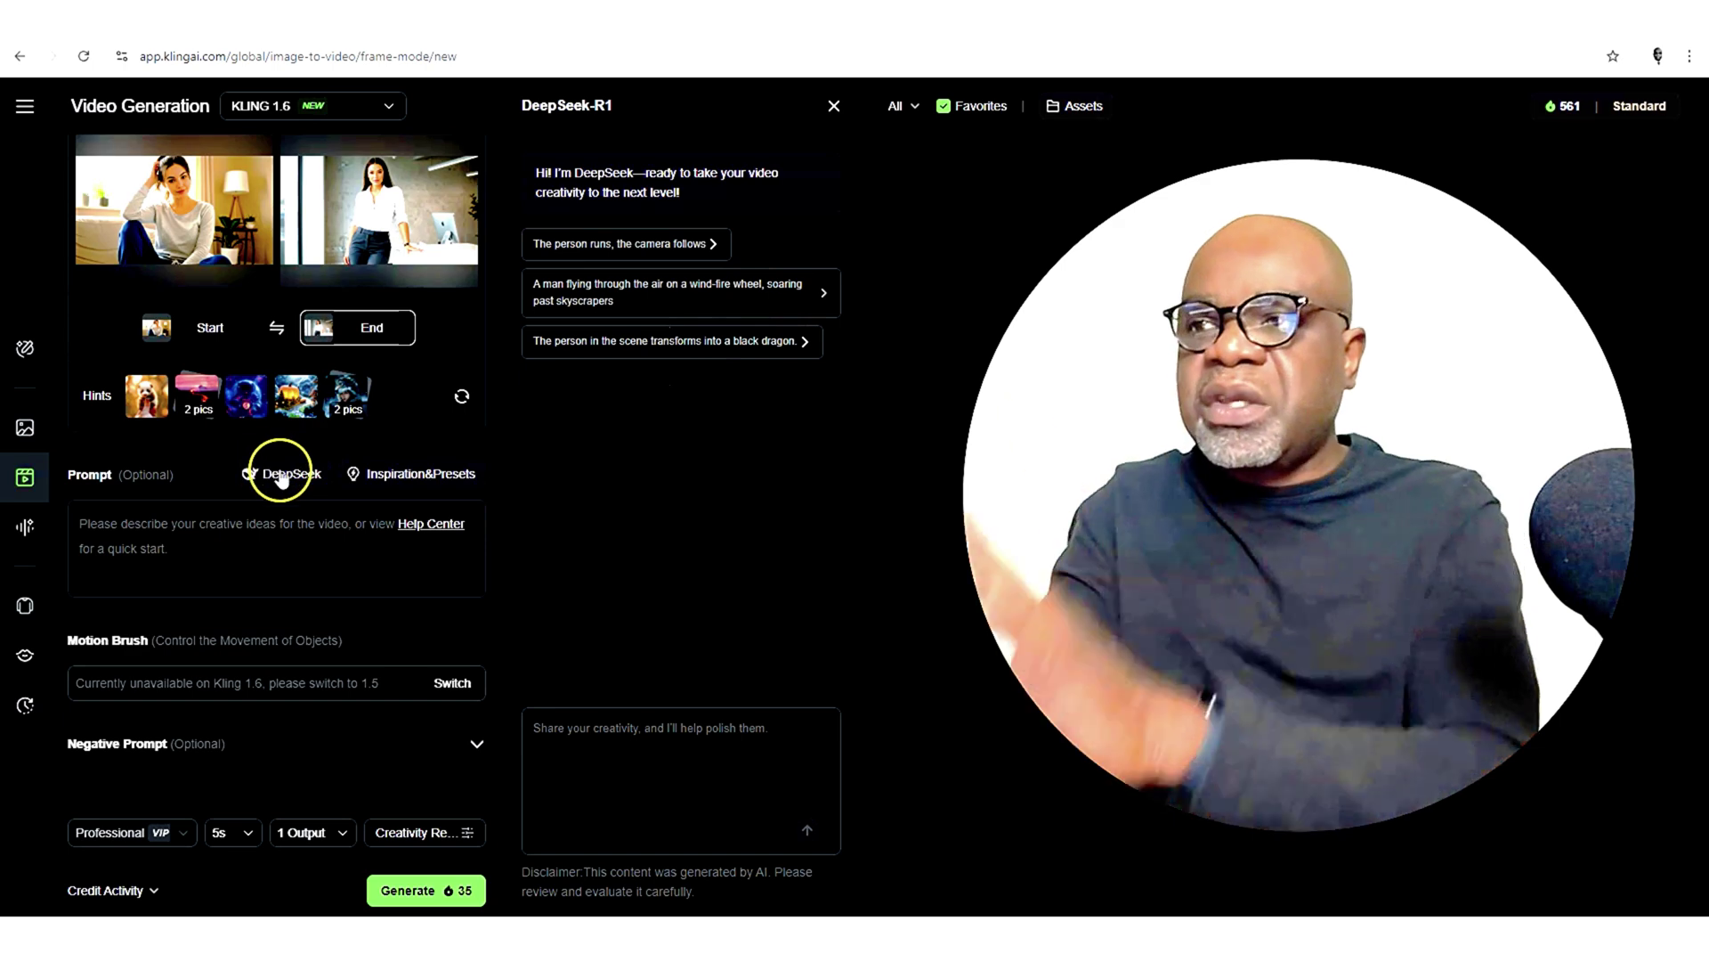
{"action": "left_click", "coordinate": [393, 483]}
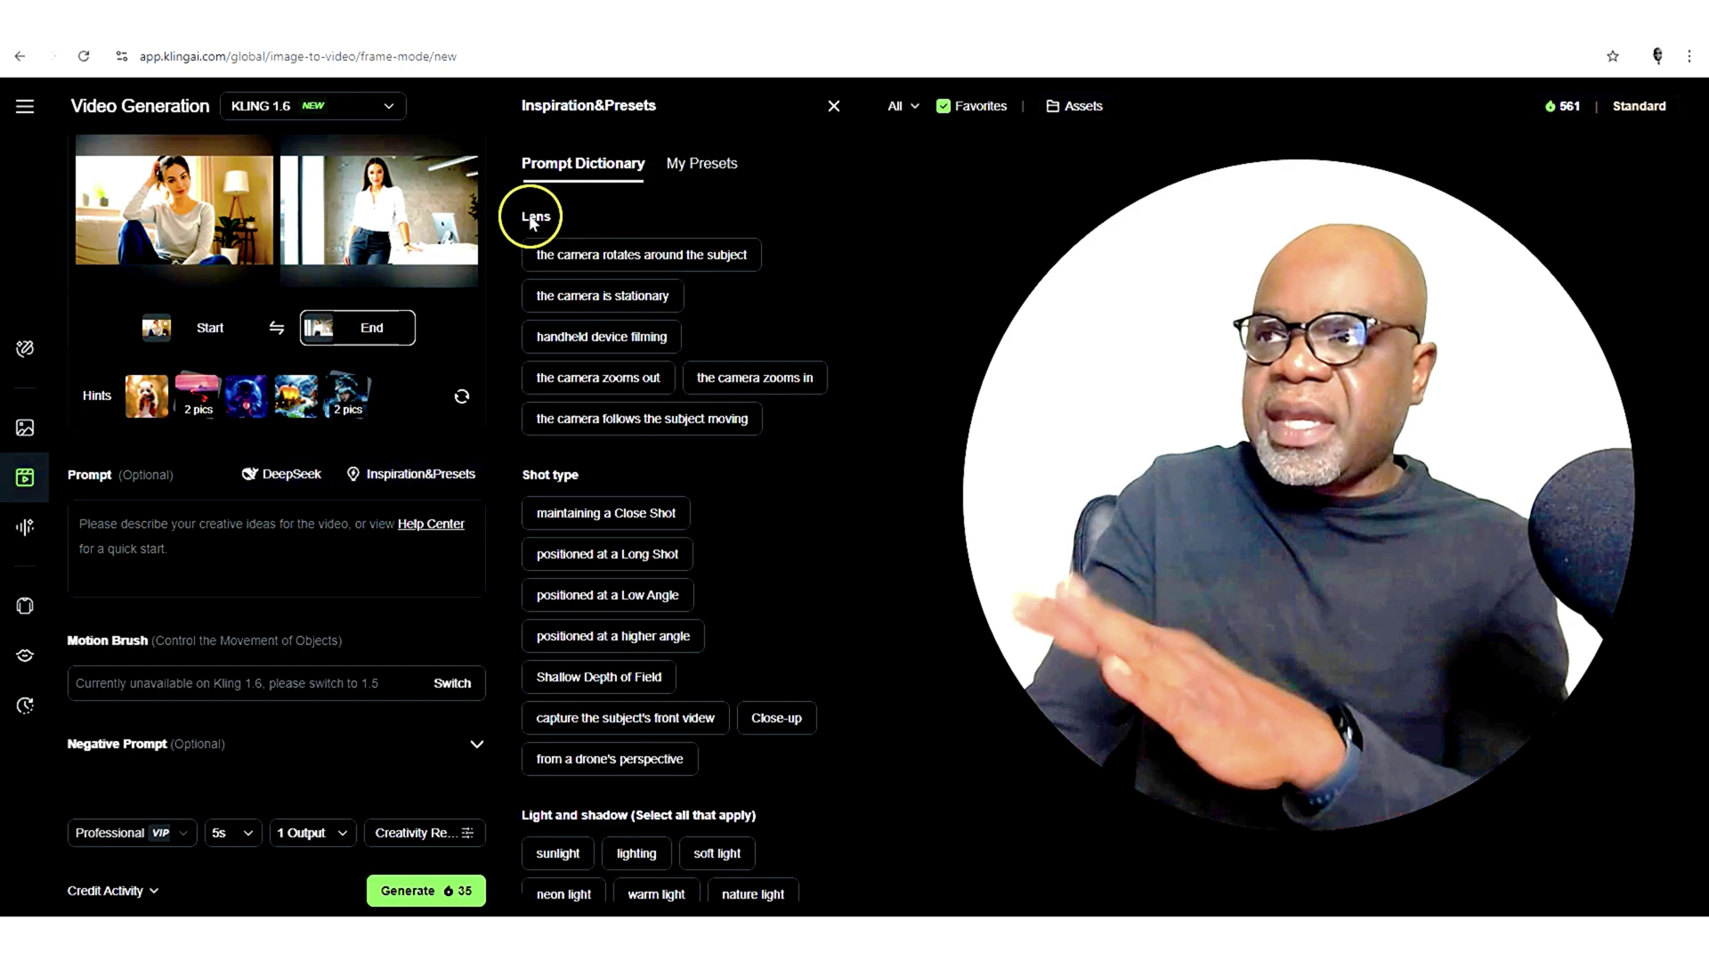
{"action": "scroll", "coordinate": [659, 490], "scroll_direction": "down", "scroll_amount": 3}
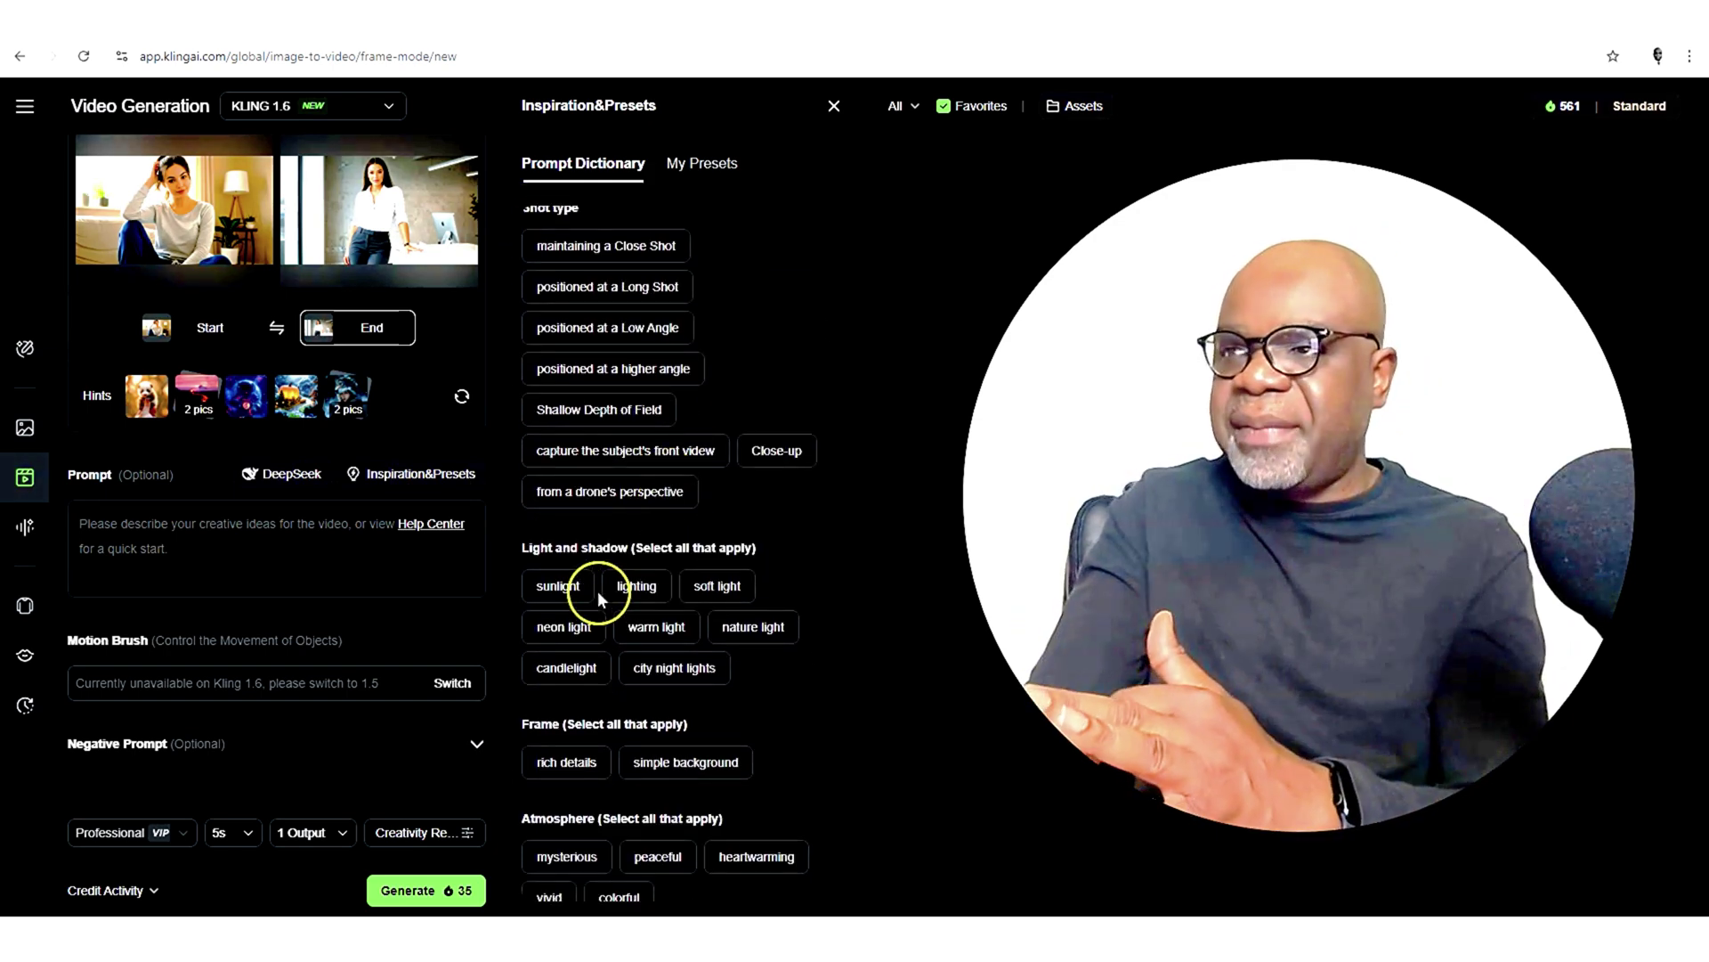
{"action": "scroll", "coordinate": [746, 579], "scroll_direction": "down", "scroll_amount": 1}
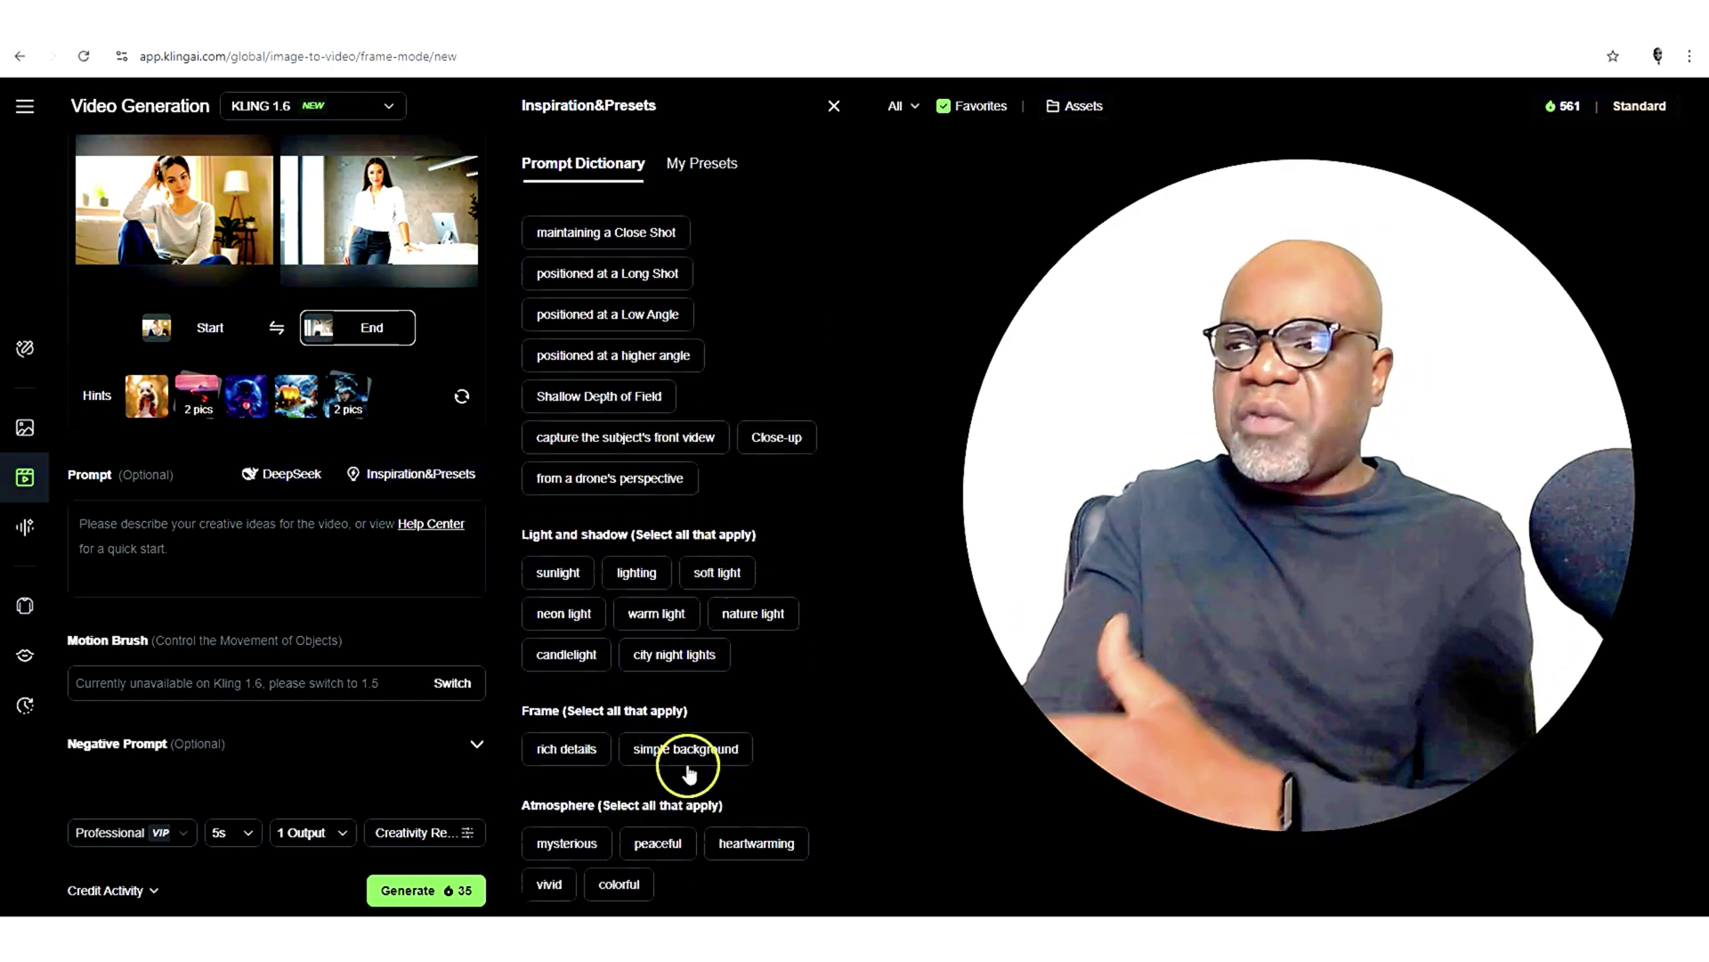
{"action": "scroll", "coordinate": [703, 832], "scroll_direction": "up", "scroll_amount": 3}
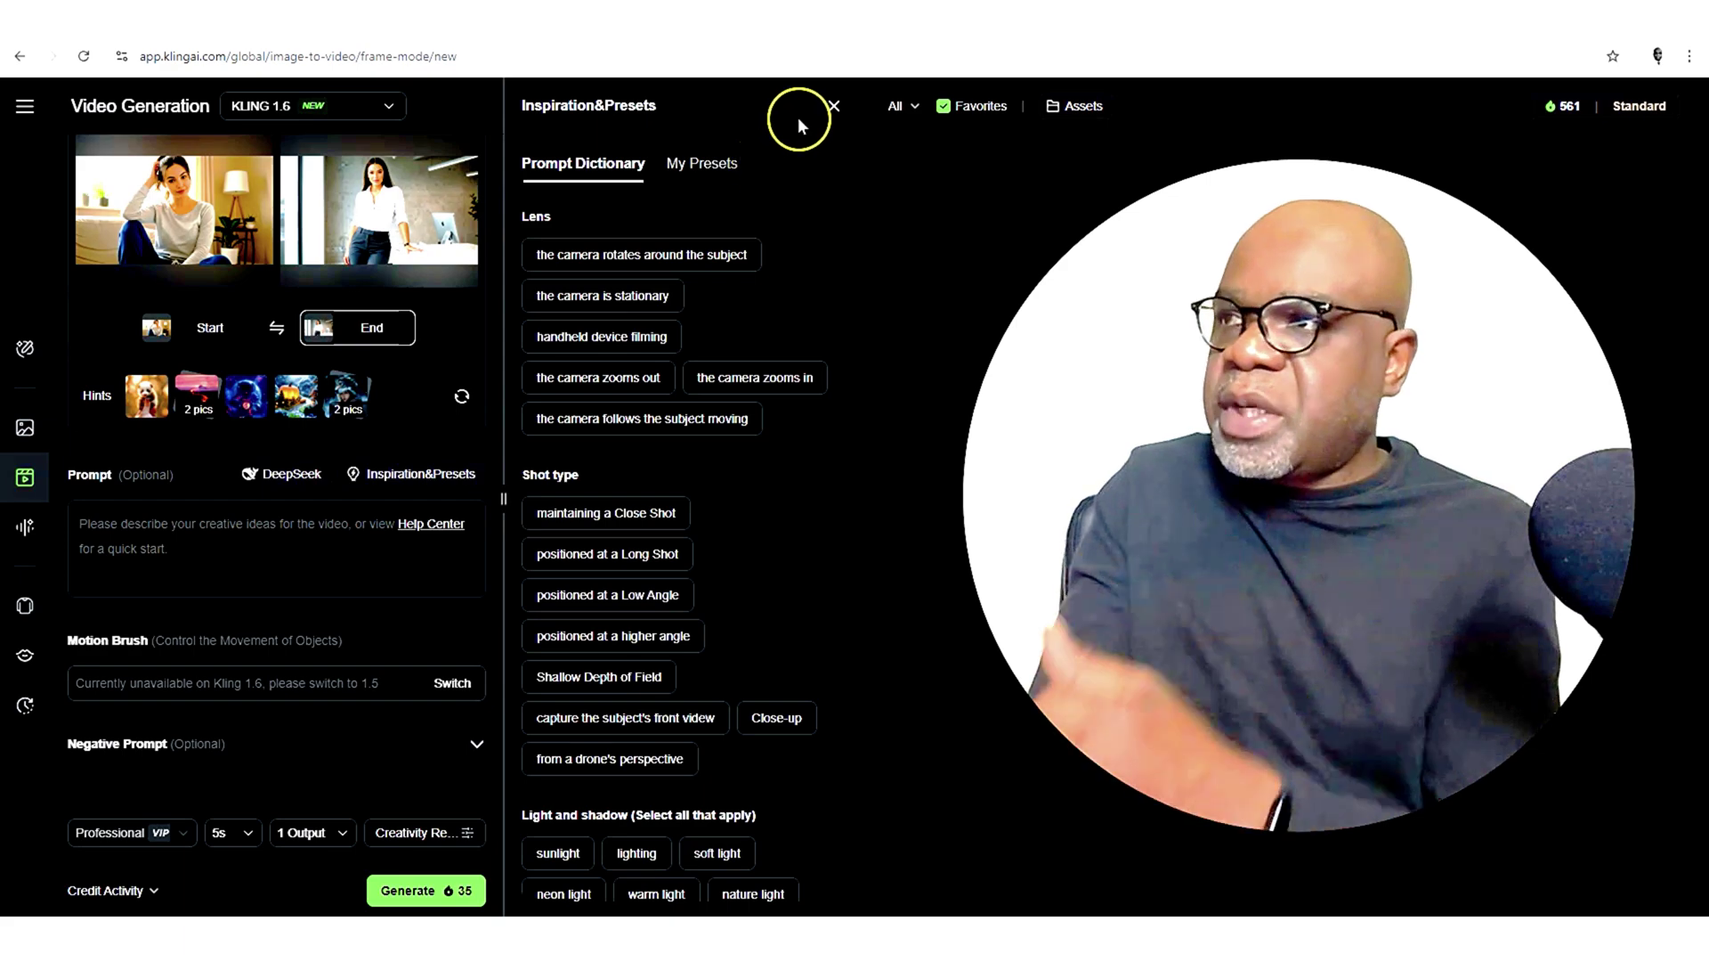
{"action": "left_click", "coordinate": [833, 105]}
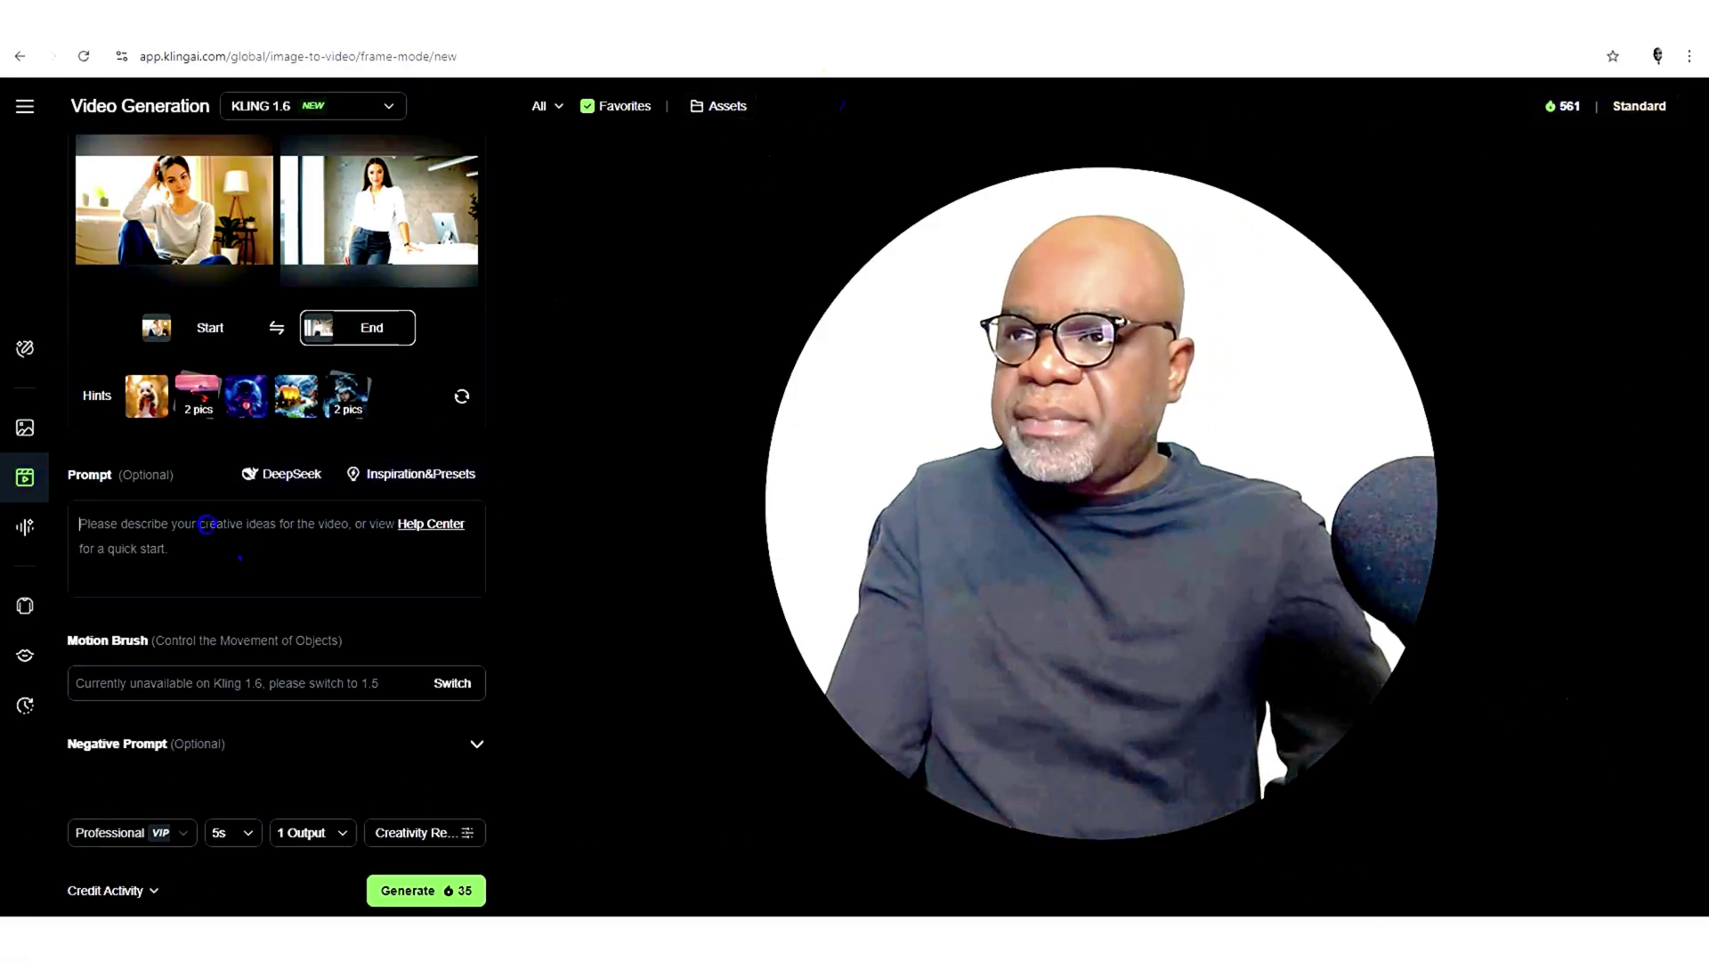
Paste the prompt of the woman leaving the sofa and reappearing professionally dressed, then expand Negative Prompt
{"action": "left_click", "coordinate": [207, 524]}
{"action": "type", "text": "The video begins with the first image of the woman sitting casually on the sofa. She then smoothly transitions into motion, standing up from the sofa and walking out of the frame to the right. The camera follows her movement, creating a sense of continuity and flow. As she exits the scene, the focus shifts to the right corner, where she reappears in the second image, now dressed in her official attire. She confidently walks into the frame from the right, striking a professional pose that mirrors the final picture. The transition highlights her transformation from casual to professional, emphasizing versatility and adaptability."}
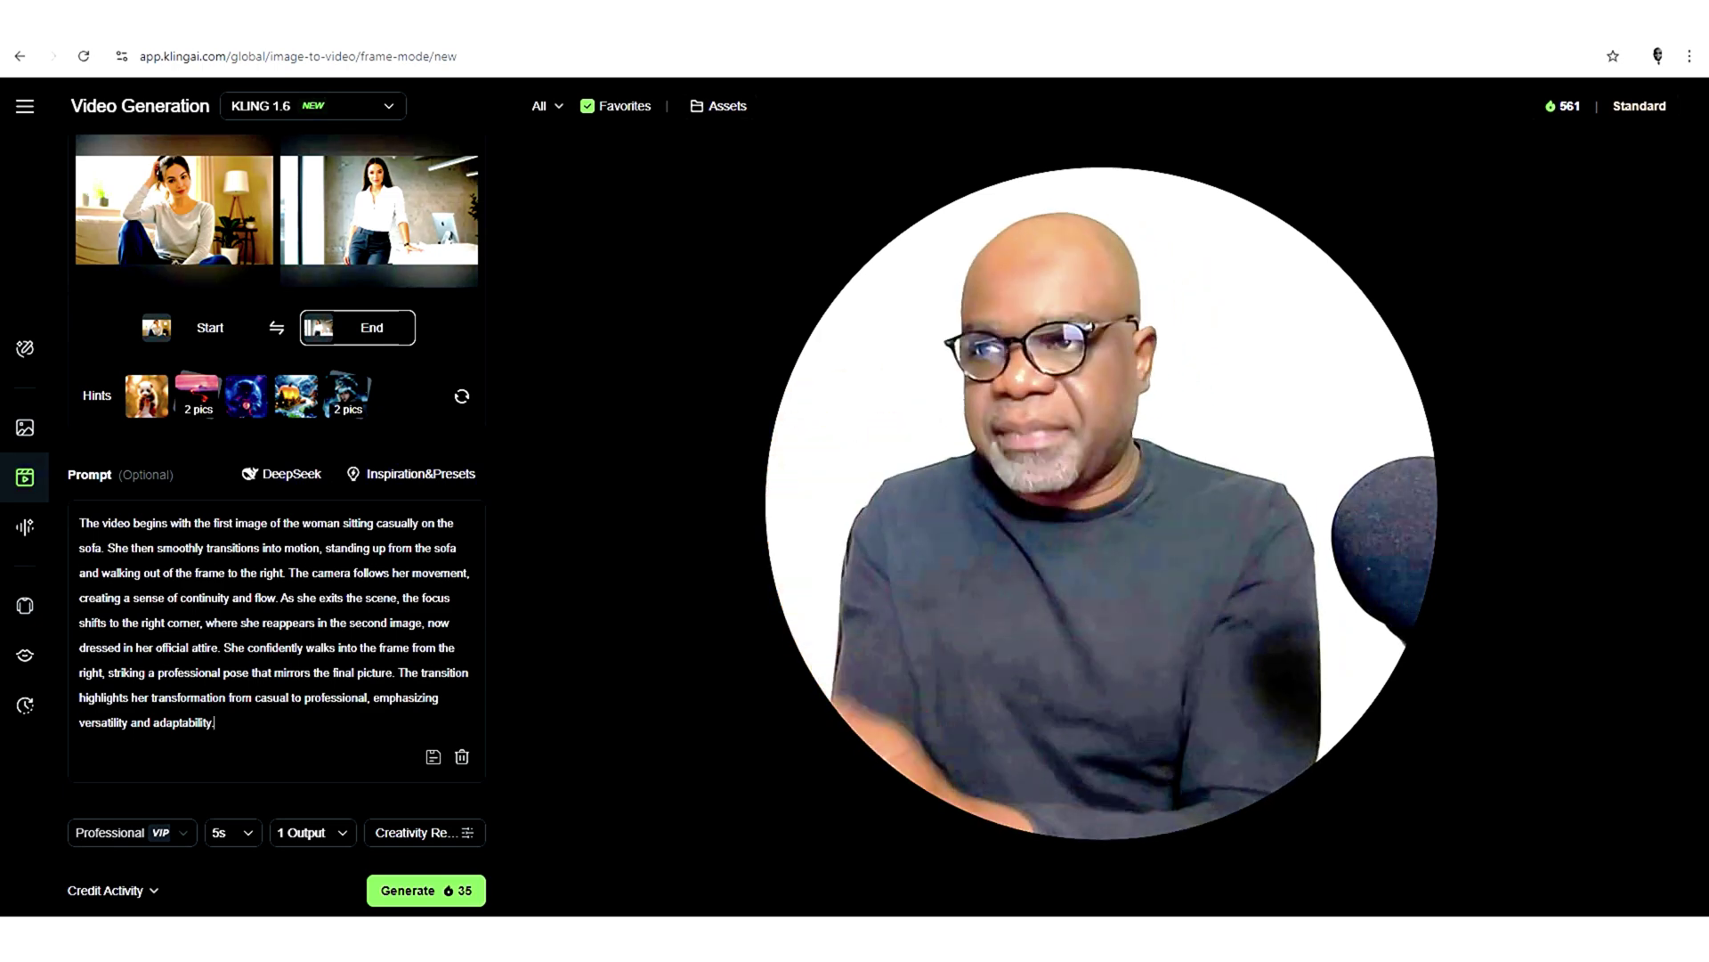
{"action": "scroll", "coordinate": [363, 696], "scroll_direction": "down", "scroll_amount": 2}
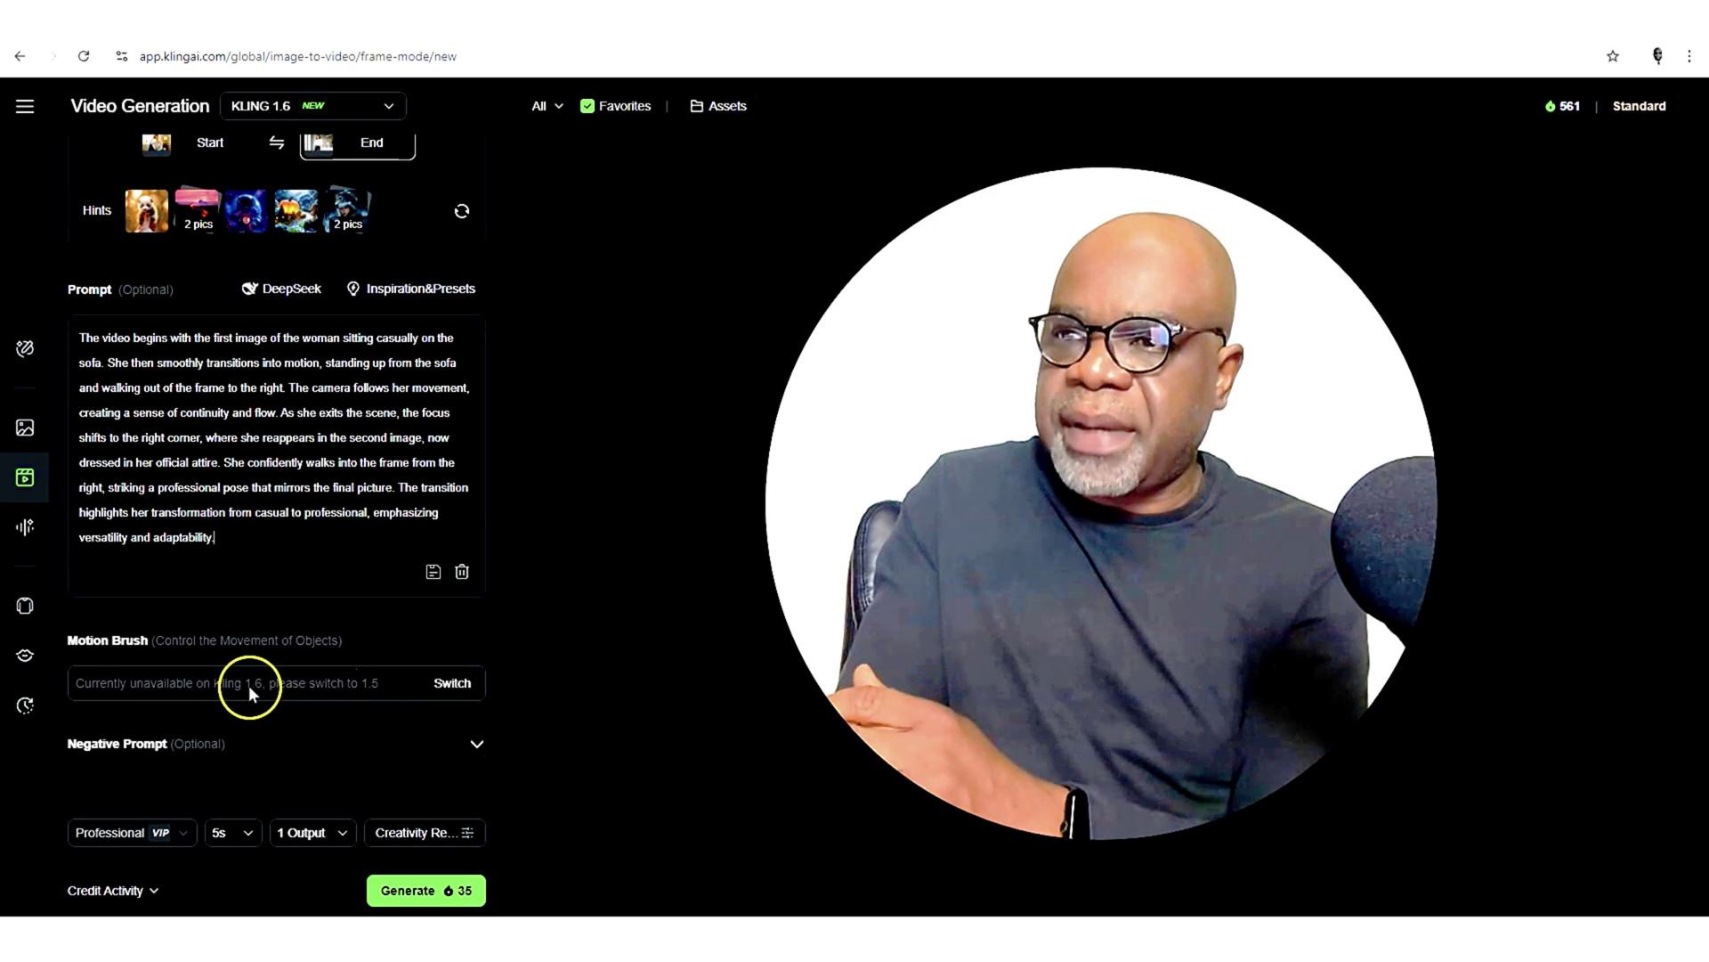
{"action": "left_click", "coordinate": [471, 751]}
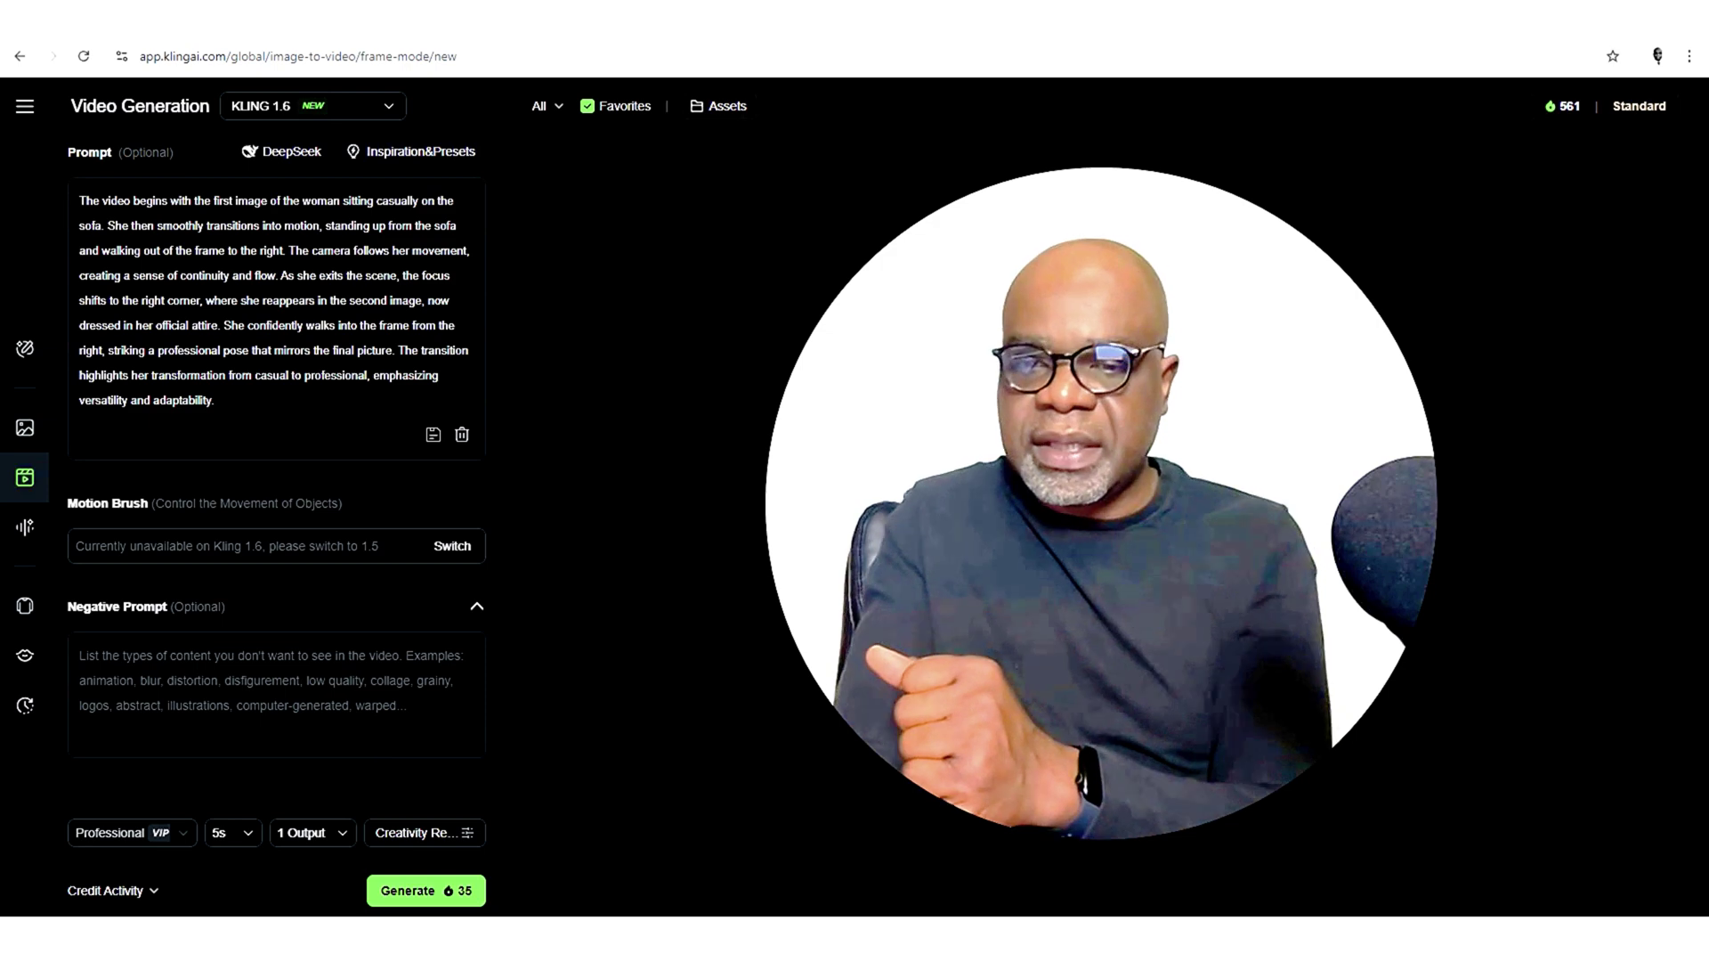
Paste distortion, blurry, morphing, low quality and unnatural movements into the negative prompt
{"action": "left_click", "coordinate": [227, 723]}
{"action": "type", "text": "distortion, blurry, morphing, graining, inconsistency with the text, low quality, artifacts, deformed, multiple appendages, grainy, distorted, pixelated, anime-like, cartoonish, static, flat, out of focus, unclear, oversaturated, fuzzy, foggy, warped, still, error-prone, low resolution, unrefined, frozen, anatomic errors, unnatural movements"}
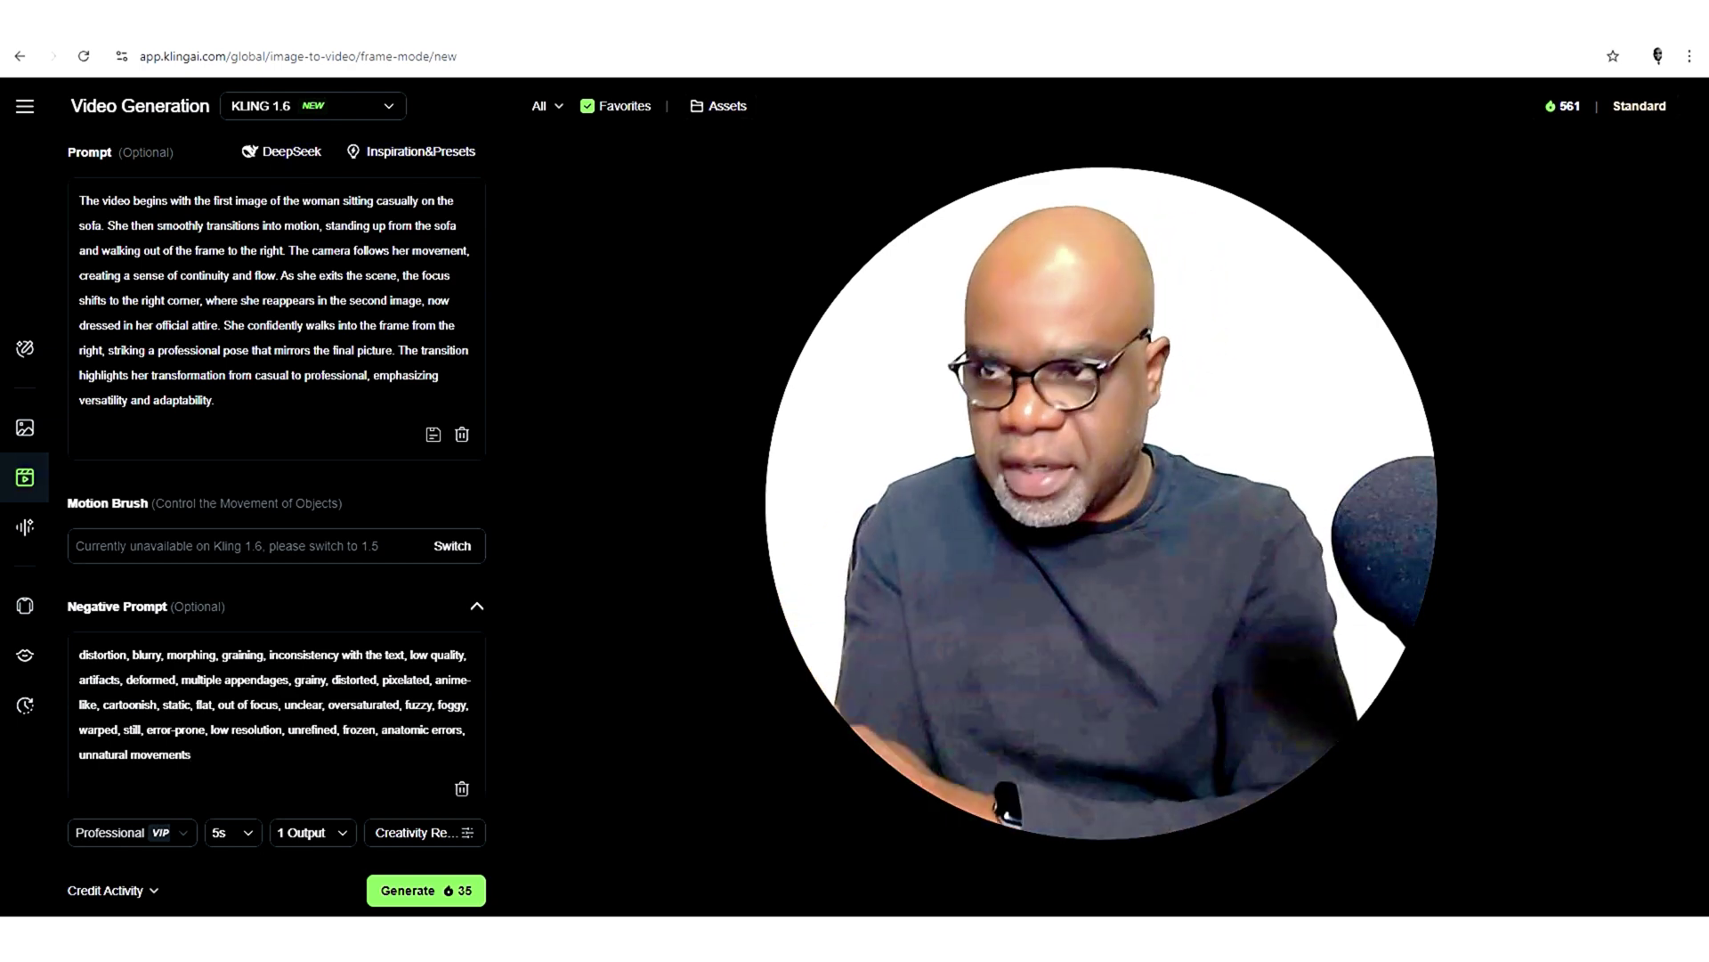
{"action": "scroll", "coordinate": [134, 757], "scroll_direction": "down", "scroll_amount": 1}
{"action": "mouse_move", "coordinate": [180, 852]}
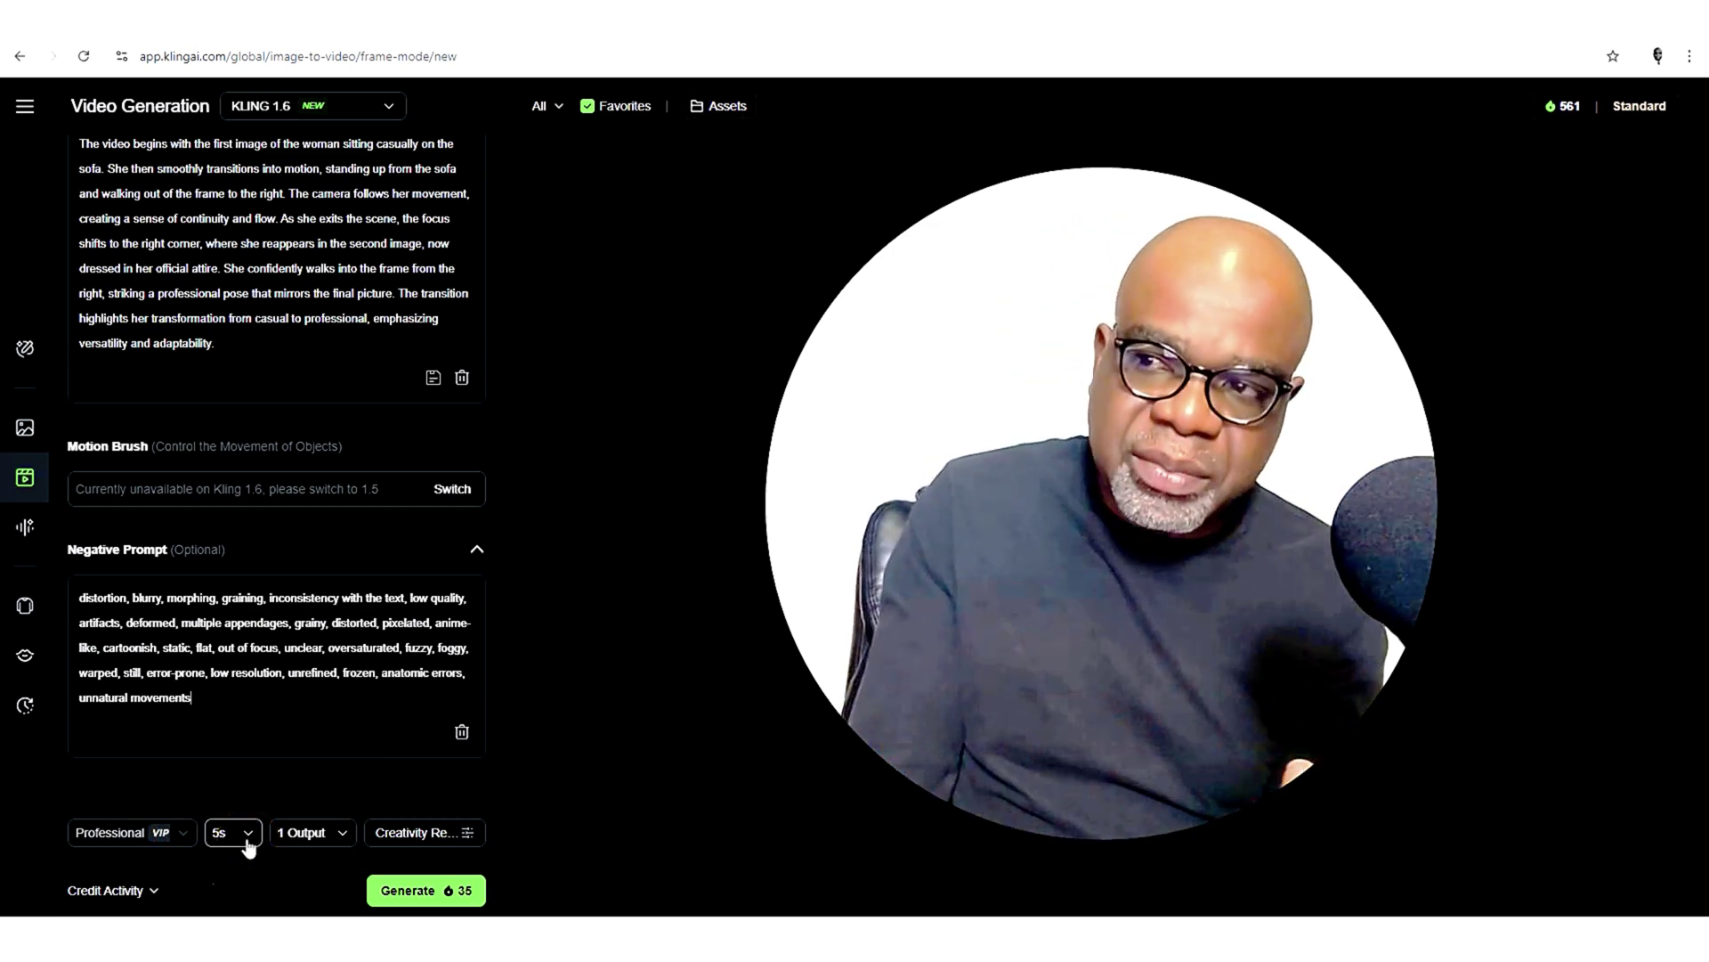
Set Creativity/Relevance to about 0.85 and generate the sofa-to-professional transition video
{"action": "left_click", "coordinate": [341, 832]}
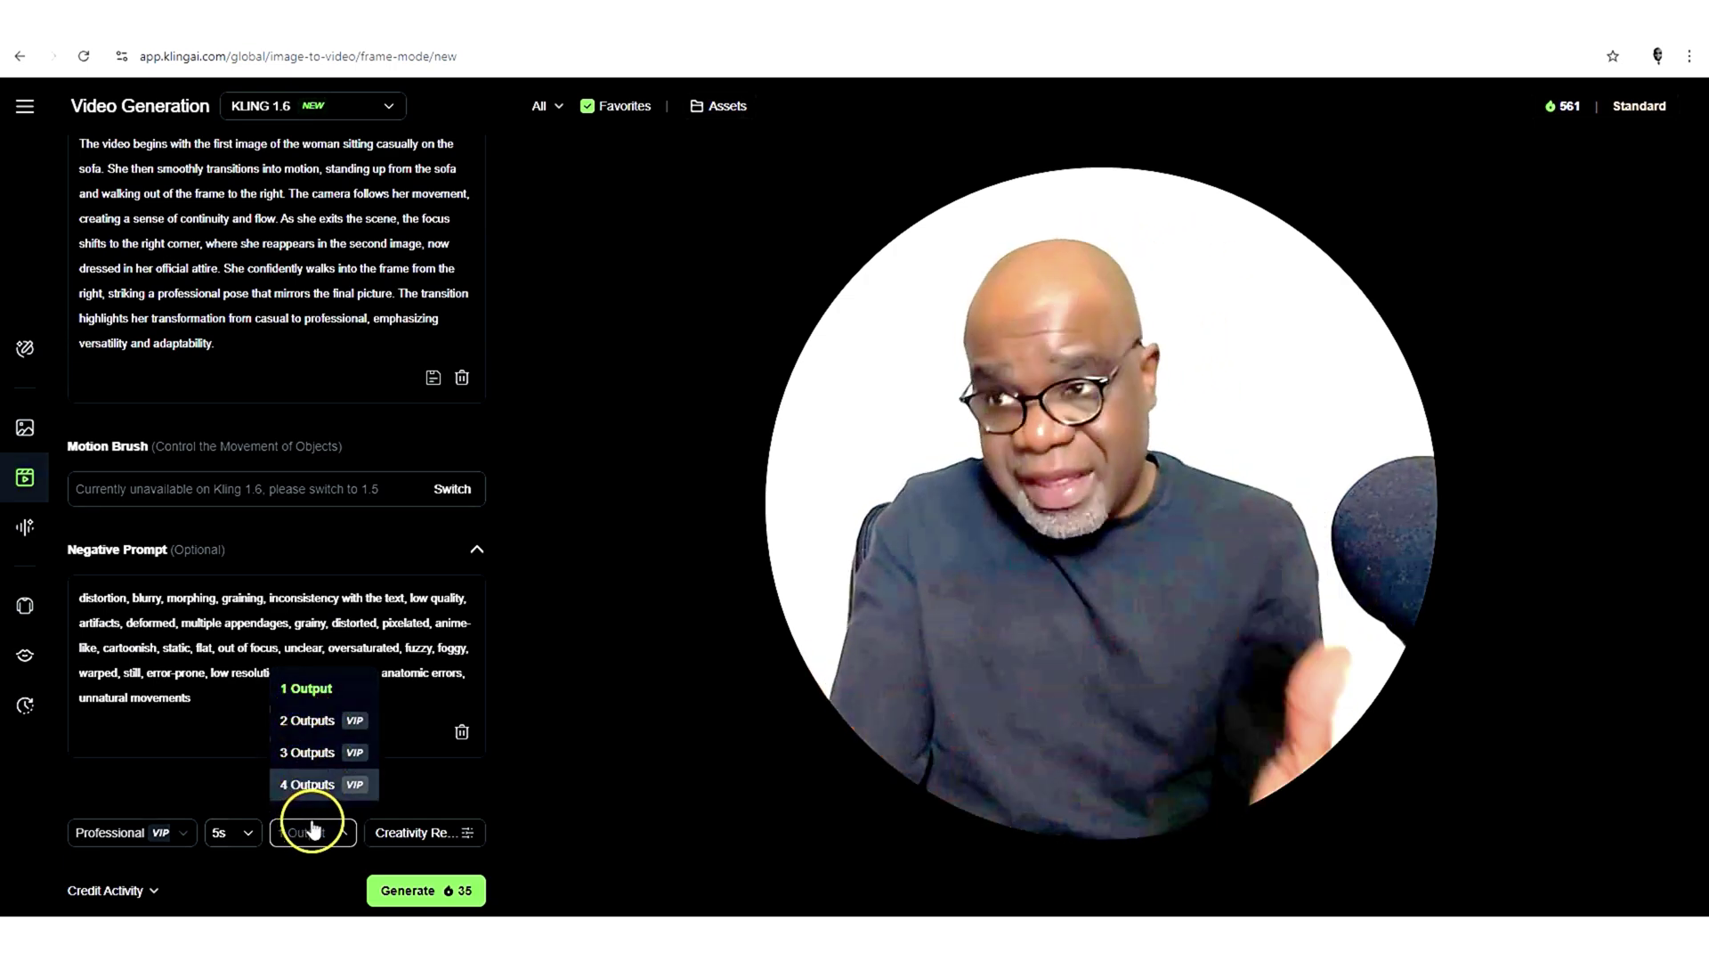
{"action": "left_click", "coordinate": [408, 832]}
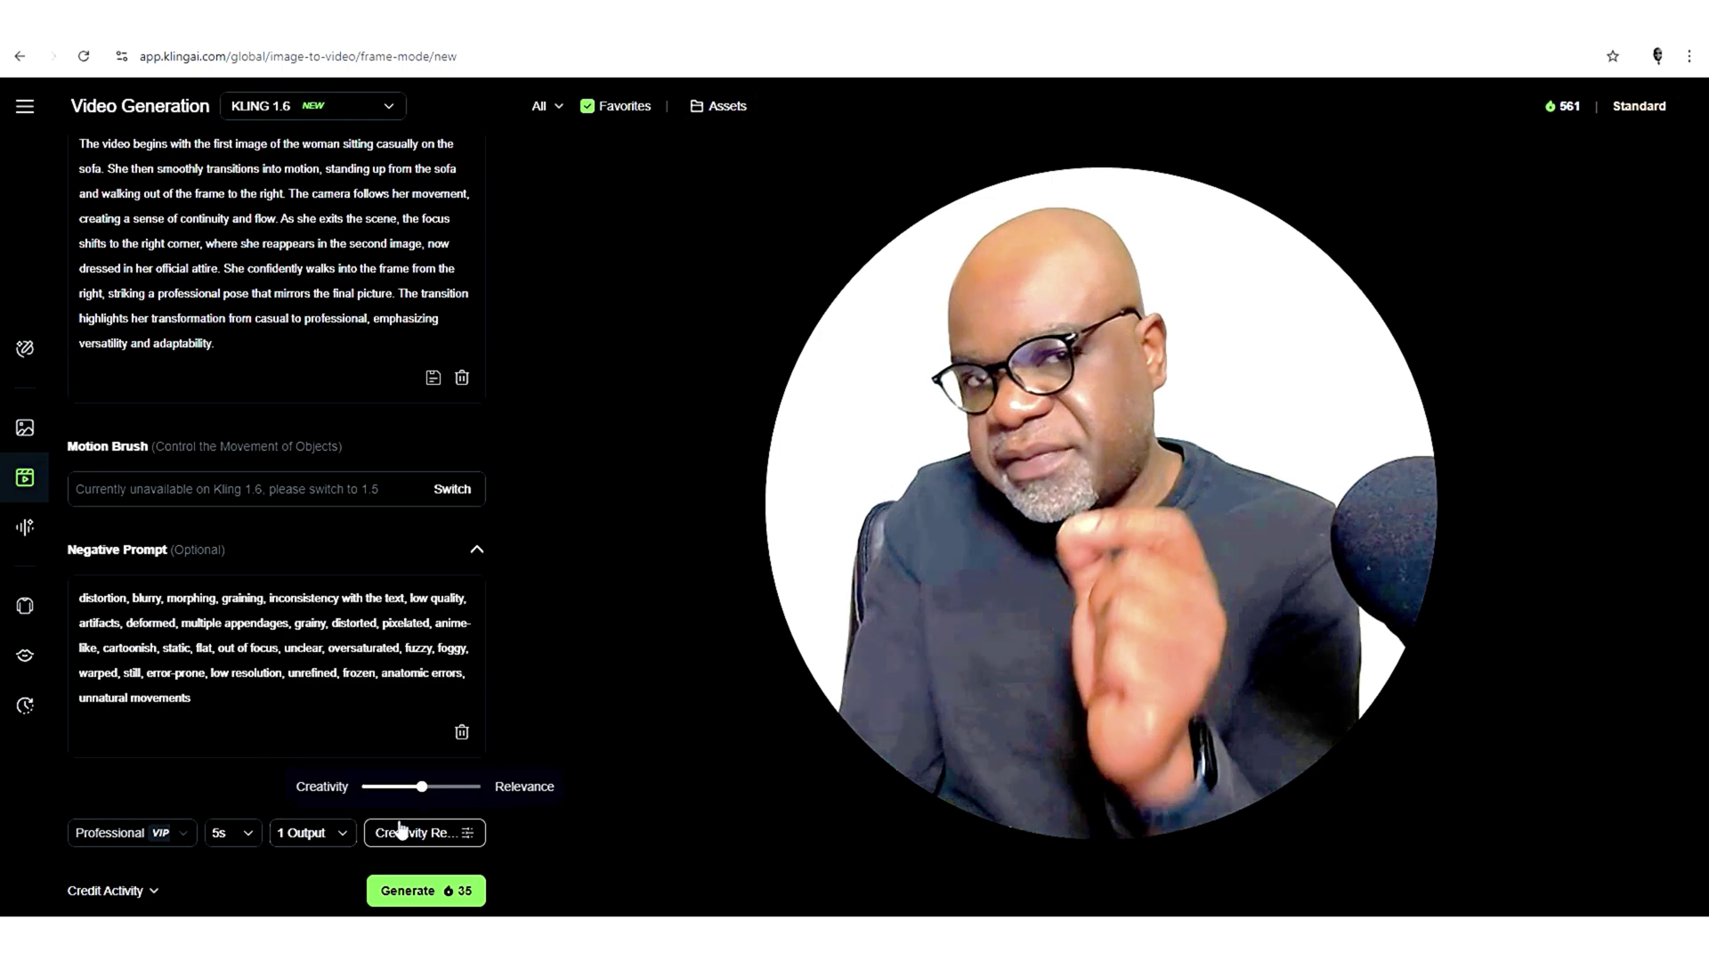
{"action": "left_click_drag", "start_coordinate": [421, 787], "coordinate": [457, 795]}
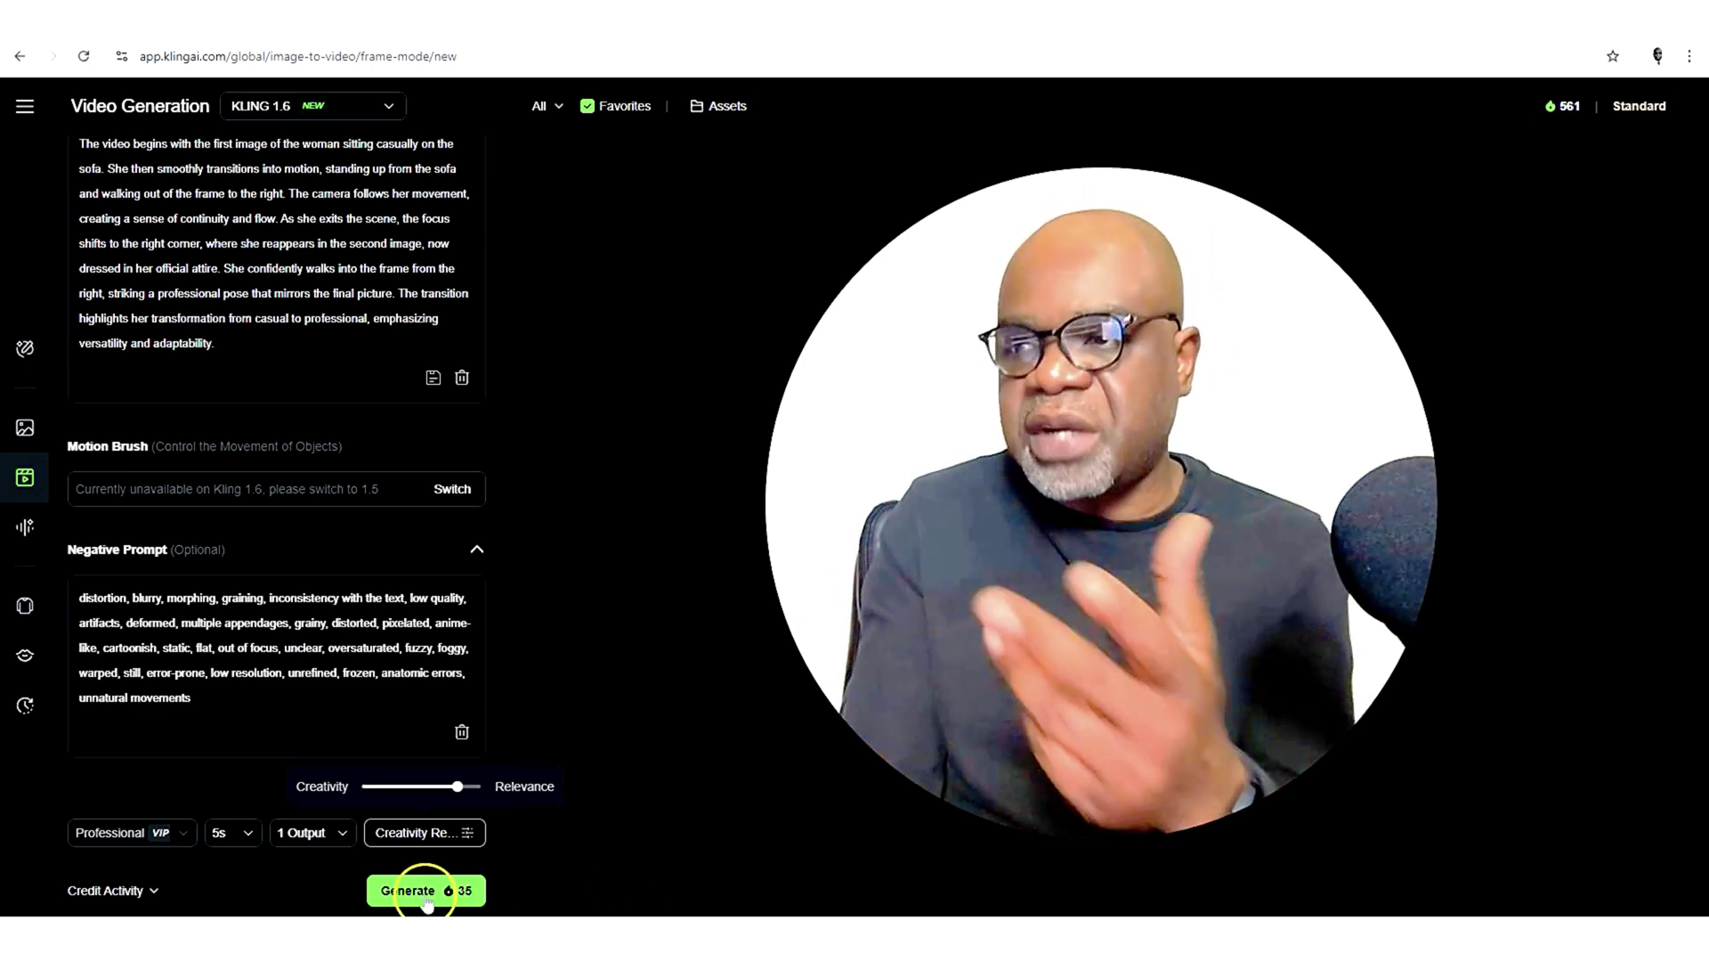
{"action": "mouse_move", "coordinate": [129, 841]}
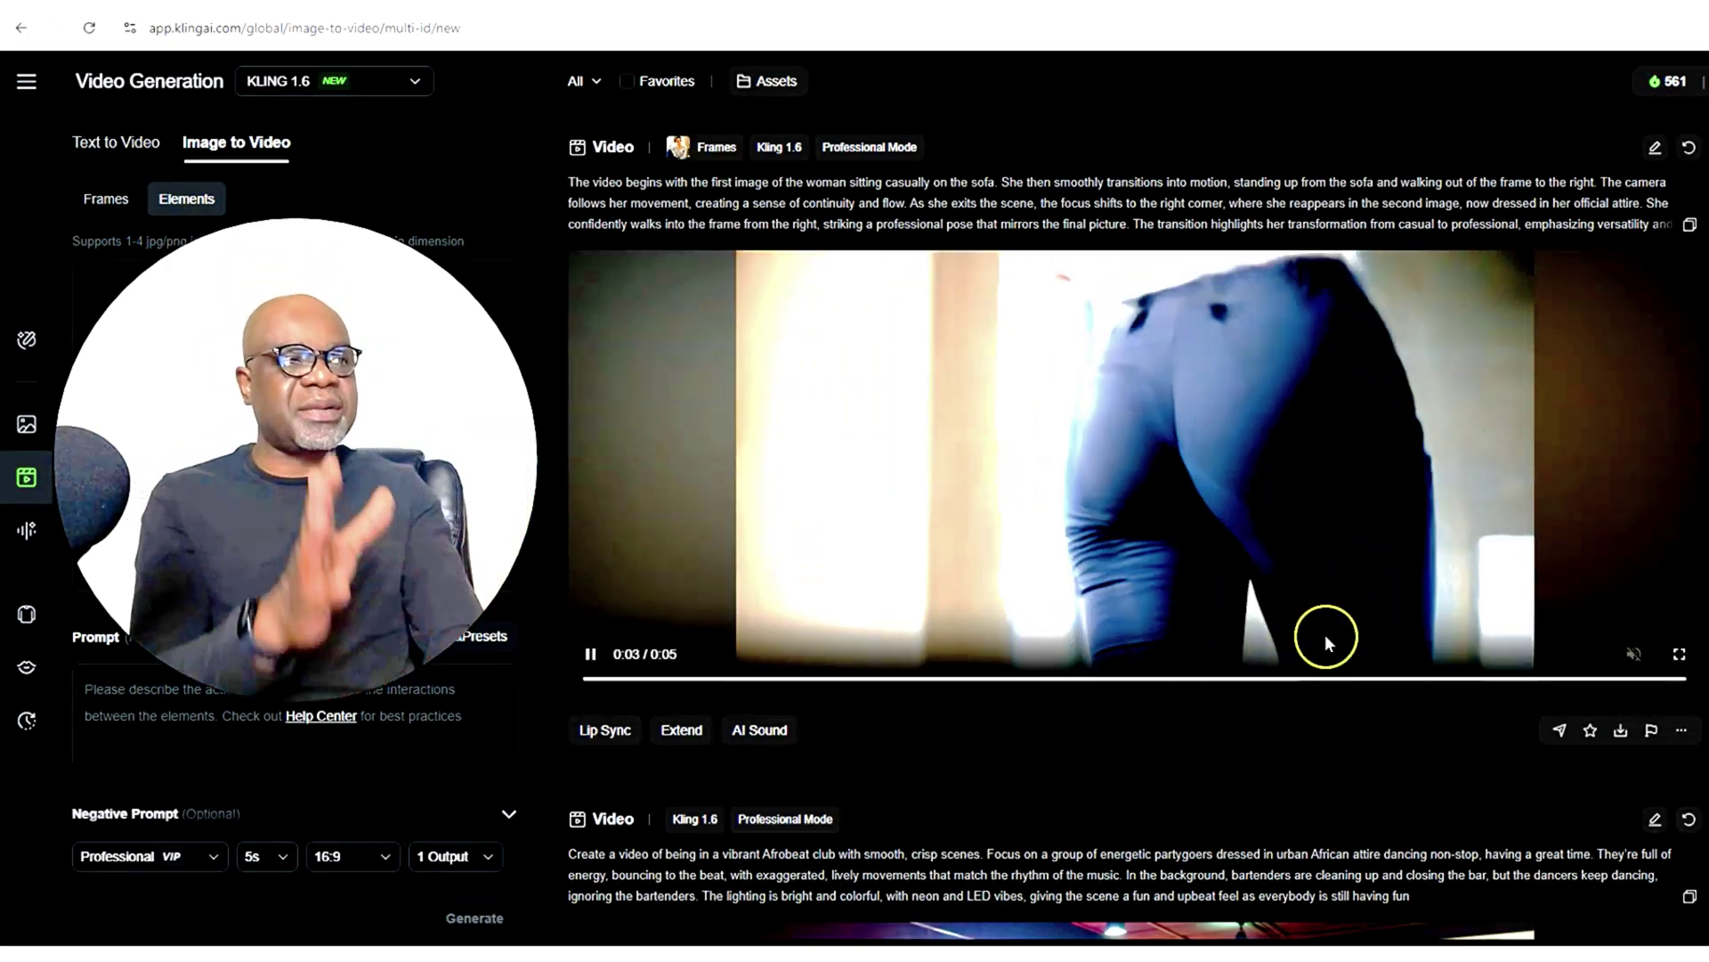
{"action": "left_click", "coordinate": [1326, 641]}
Play the newest left-exit clip and the earlier right-exit version
{"action": "left_click", "coordinate": [1519, 485]}
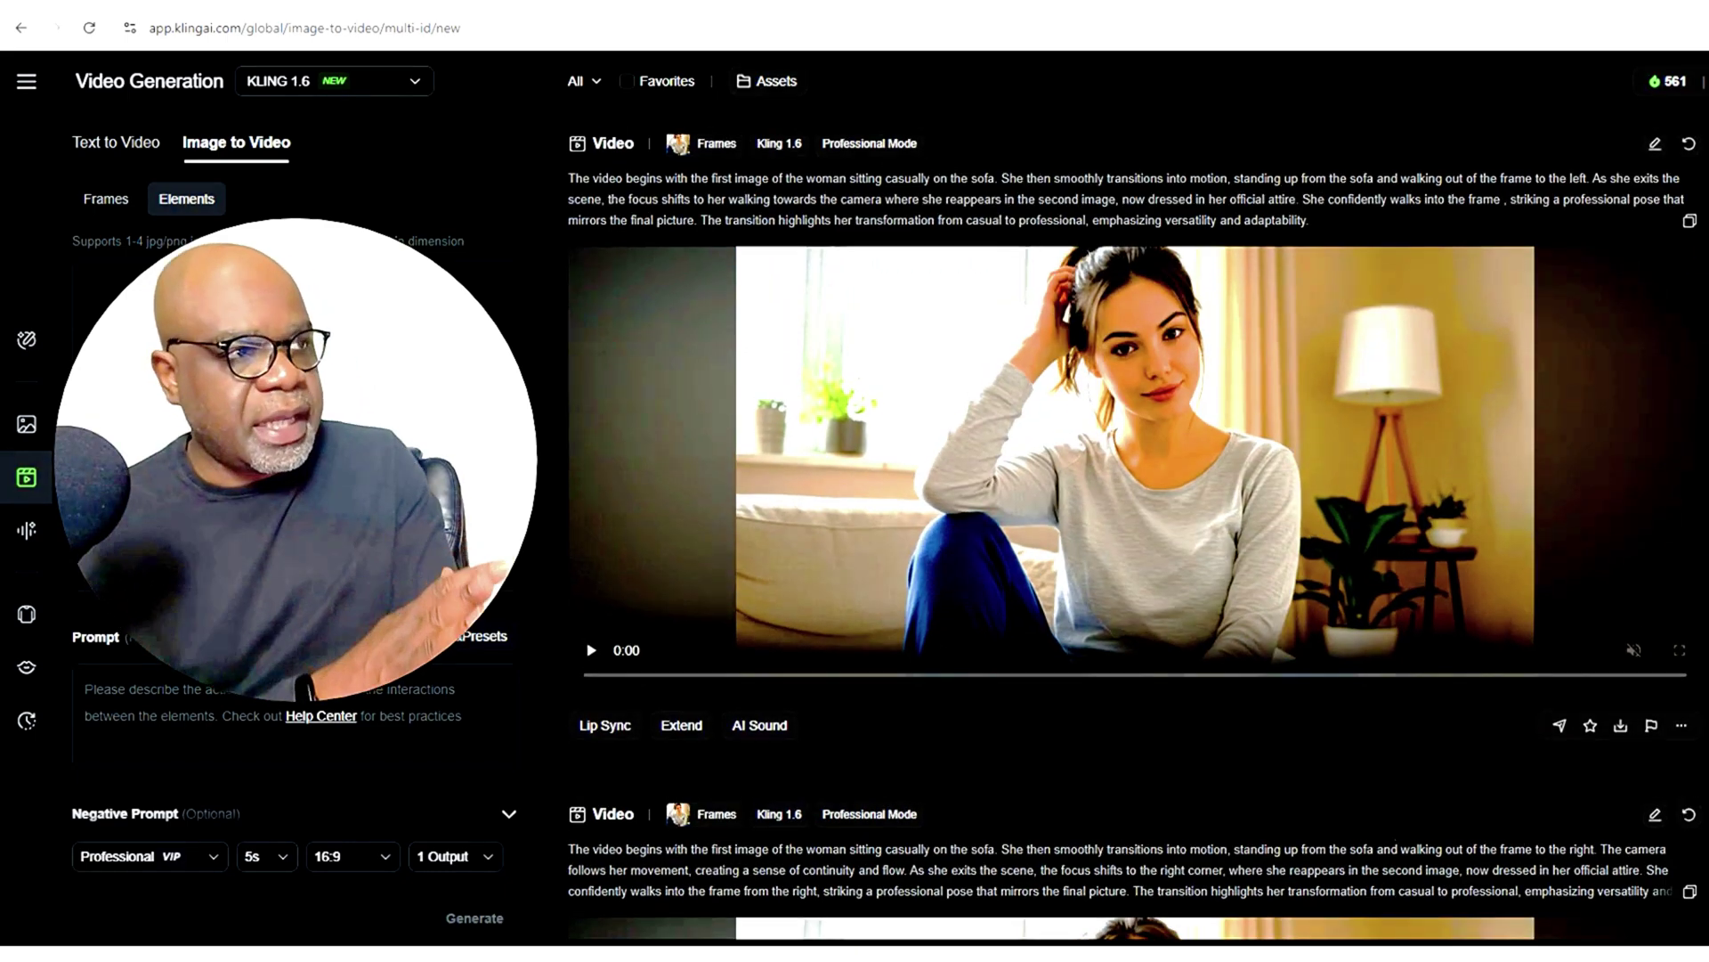
{"action": "left_click", "coordinate": [593, 654]}
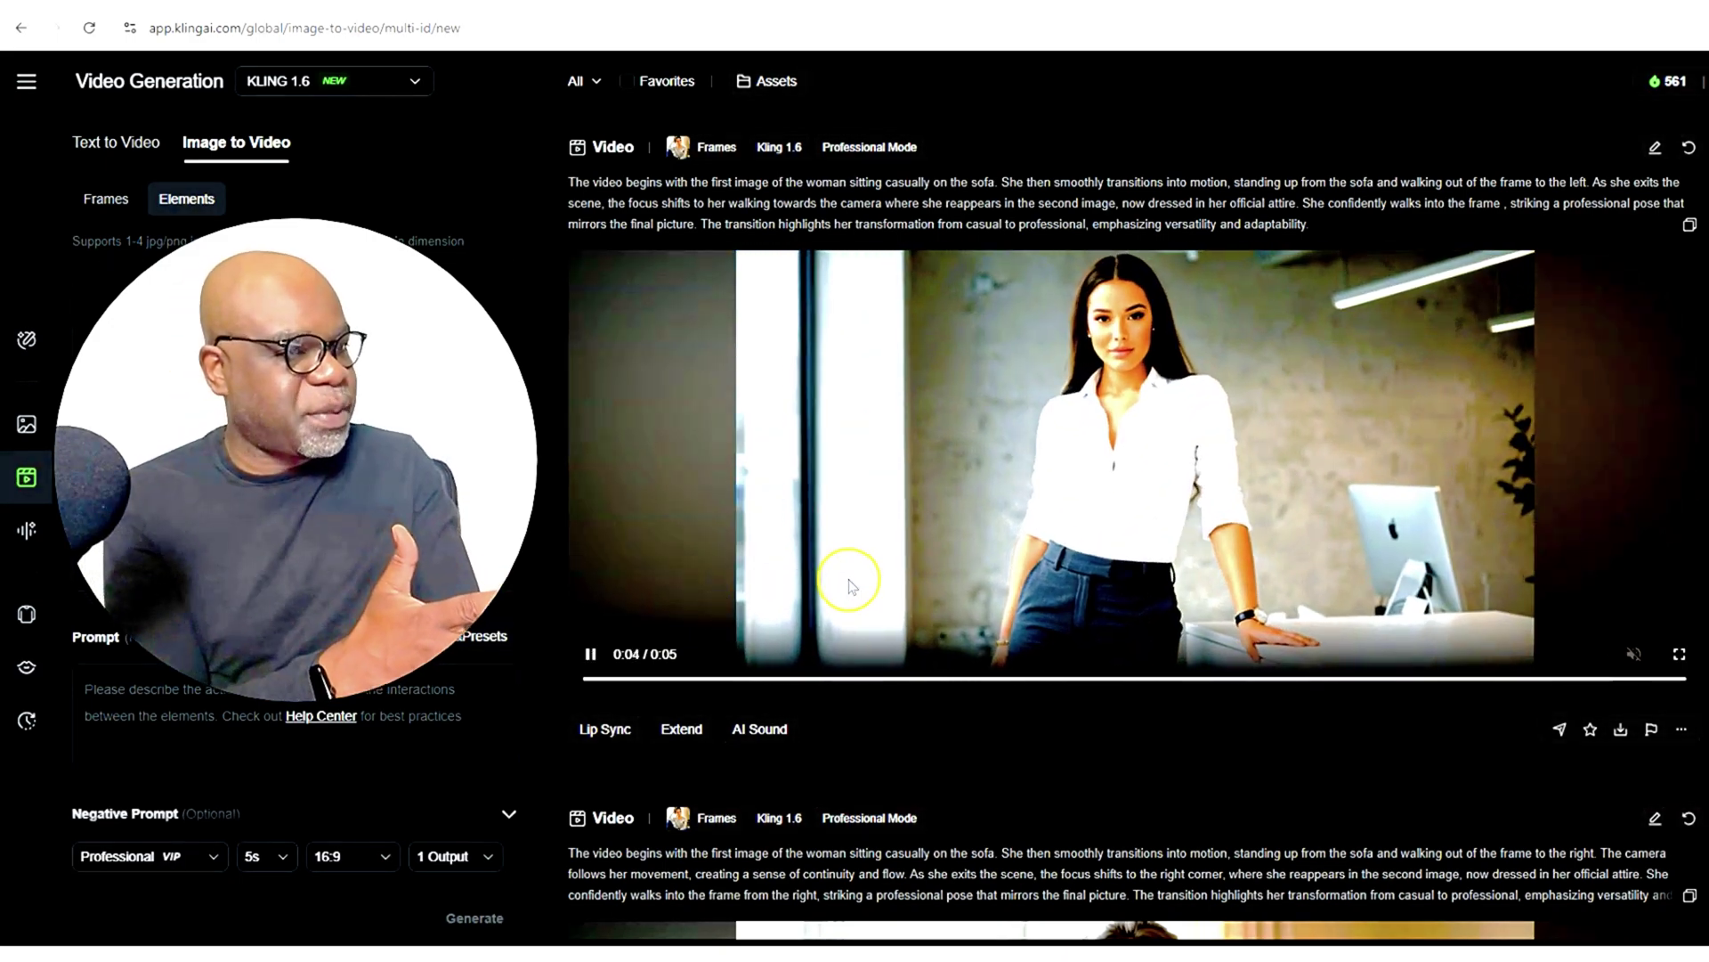
{"action": "scroll", "coordinate": [808, 687], "scroll_direction": "down", "scroll_amount": 5}
{"action": "left_click", "coordinate": [592, 755]}
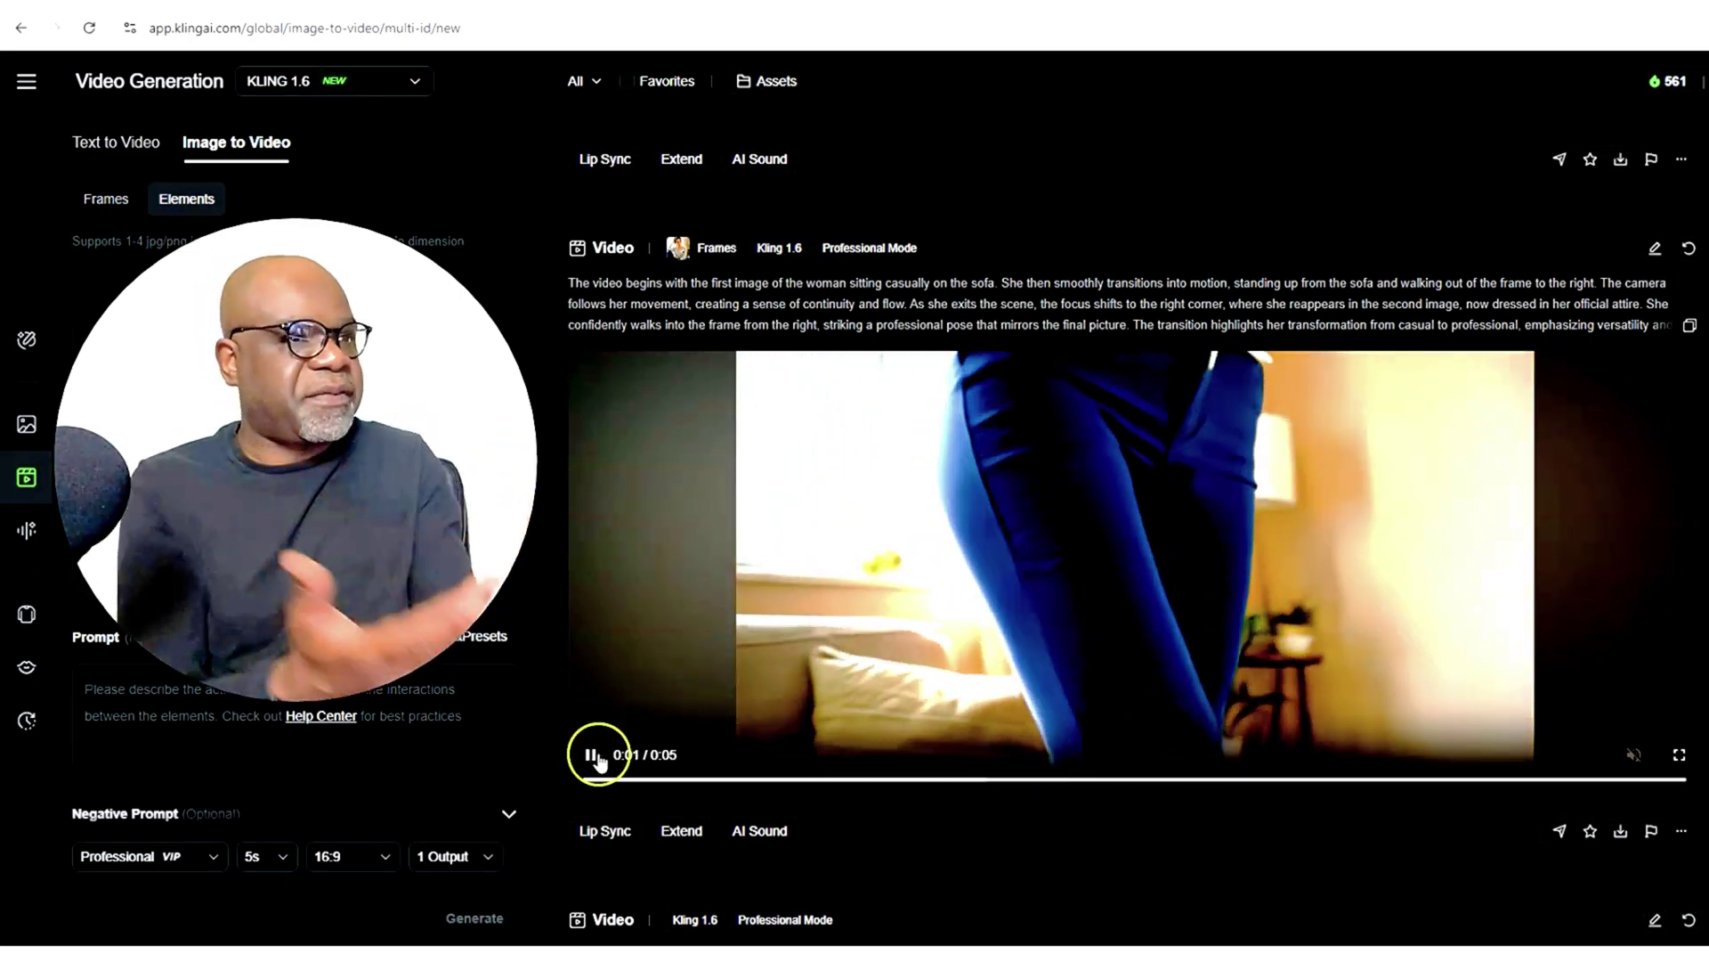
Scroll through the results feed and replay the top clip to compare versions
{"action": "scroll", "coordinate": [895, 674], "scroll_direction": "up", "scroll_amount": 10}
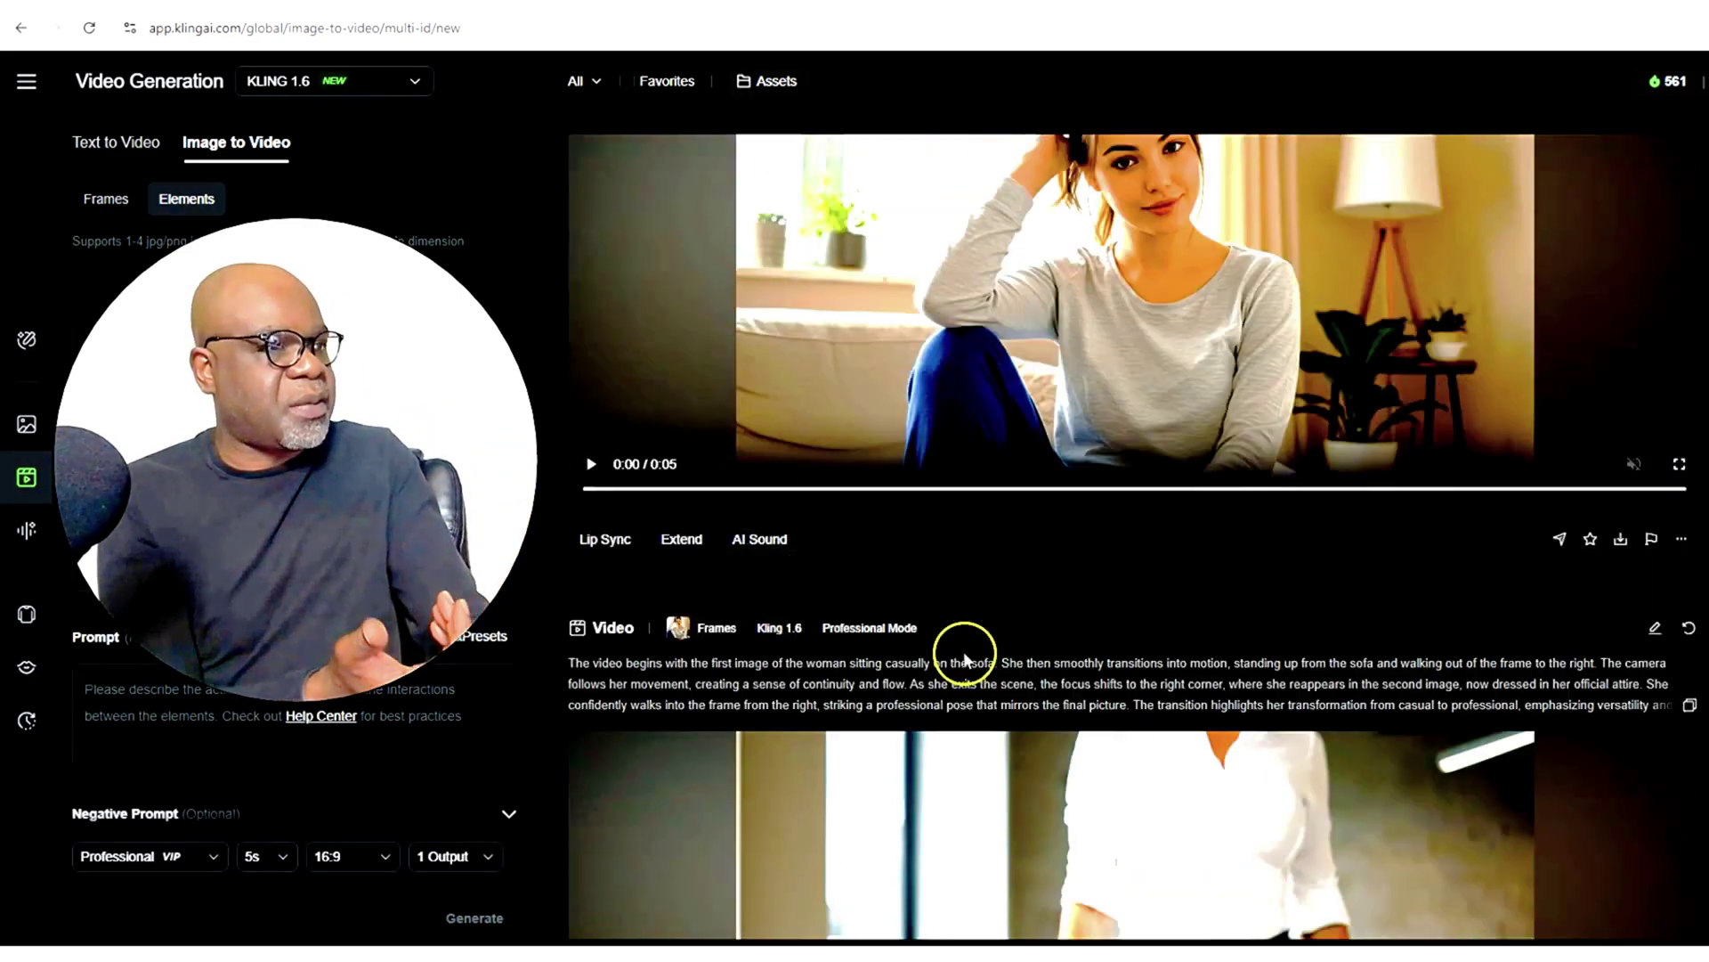
{"action": "scroll", "coordinate": [964, 653], "scroll_direction": "down", "scroll_amount": 2}
{"action": "scroll", "coordinate": [934, 687], "scroll_direction": "down", "scroll_amount": 1}
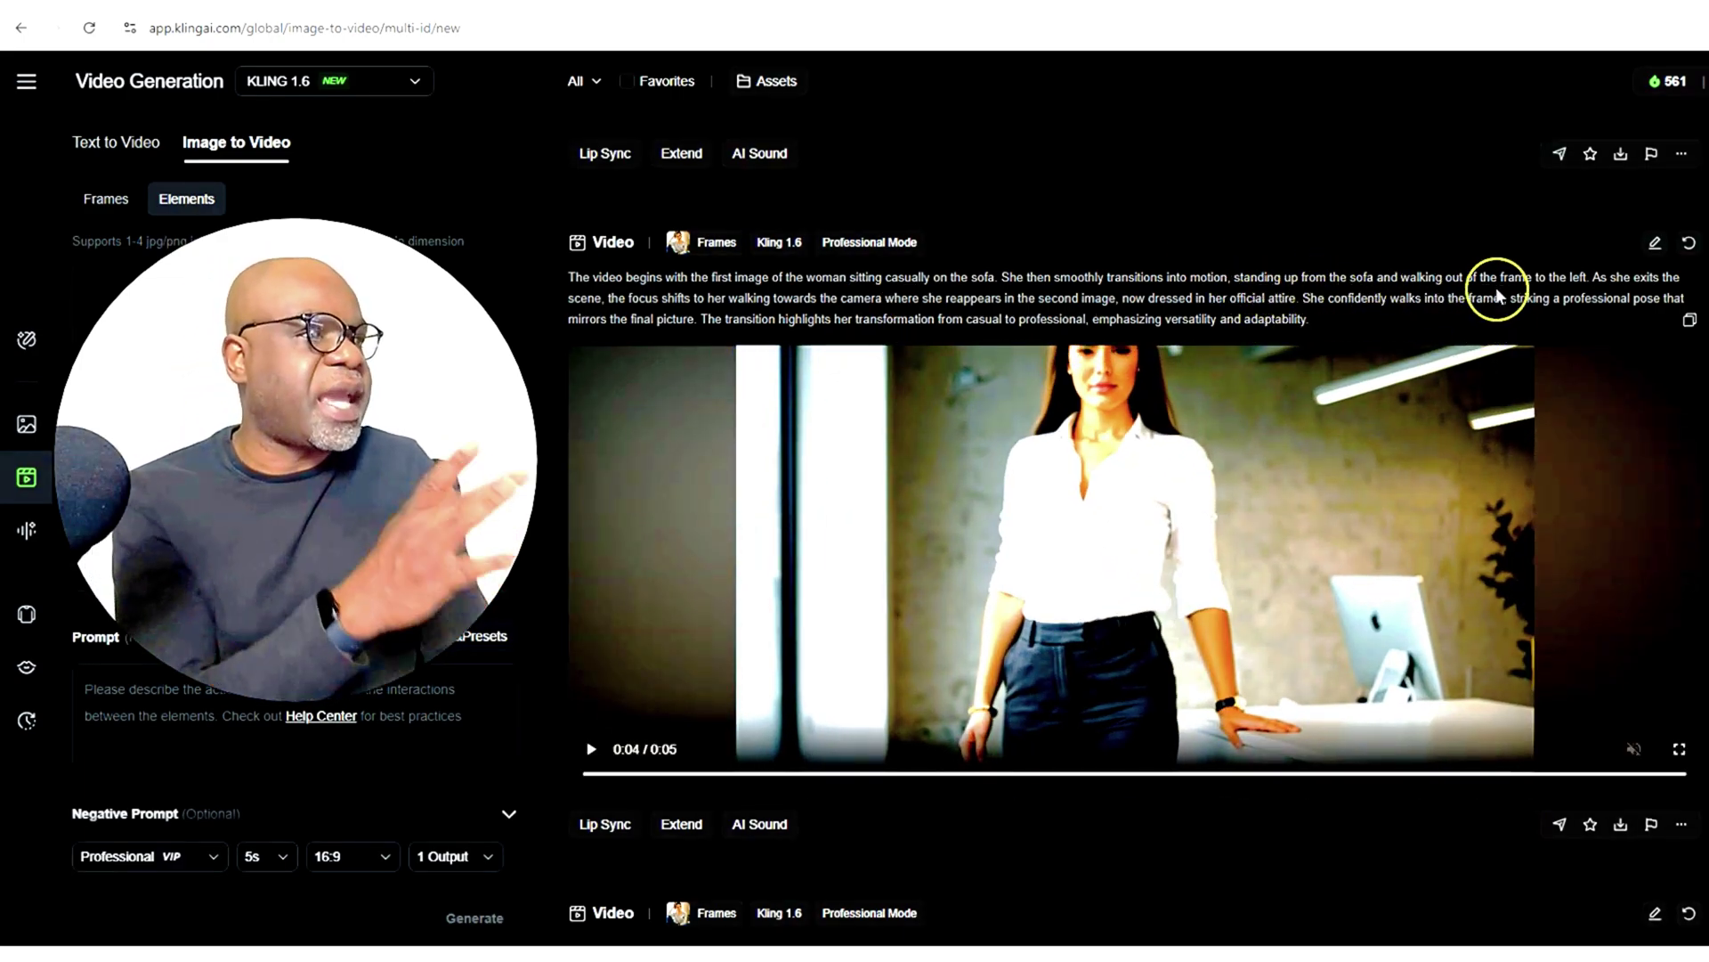
{"action": "scroll", "coordinate": [1556, 296], "scroll_direction": "down", "scroll_amount": 4}
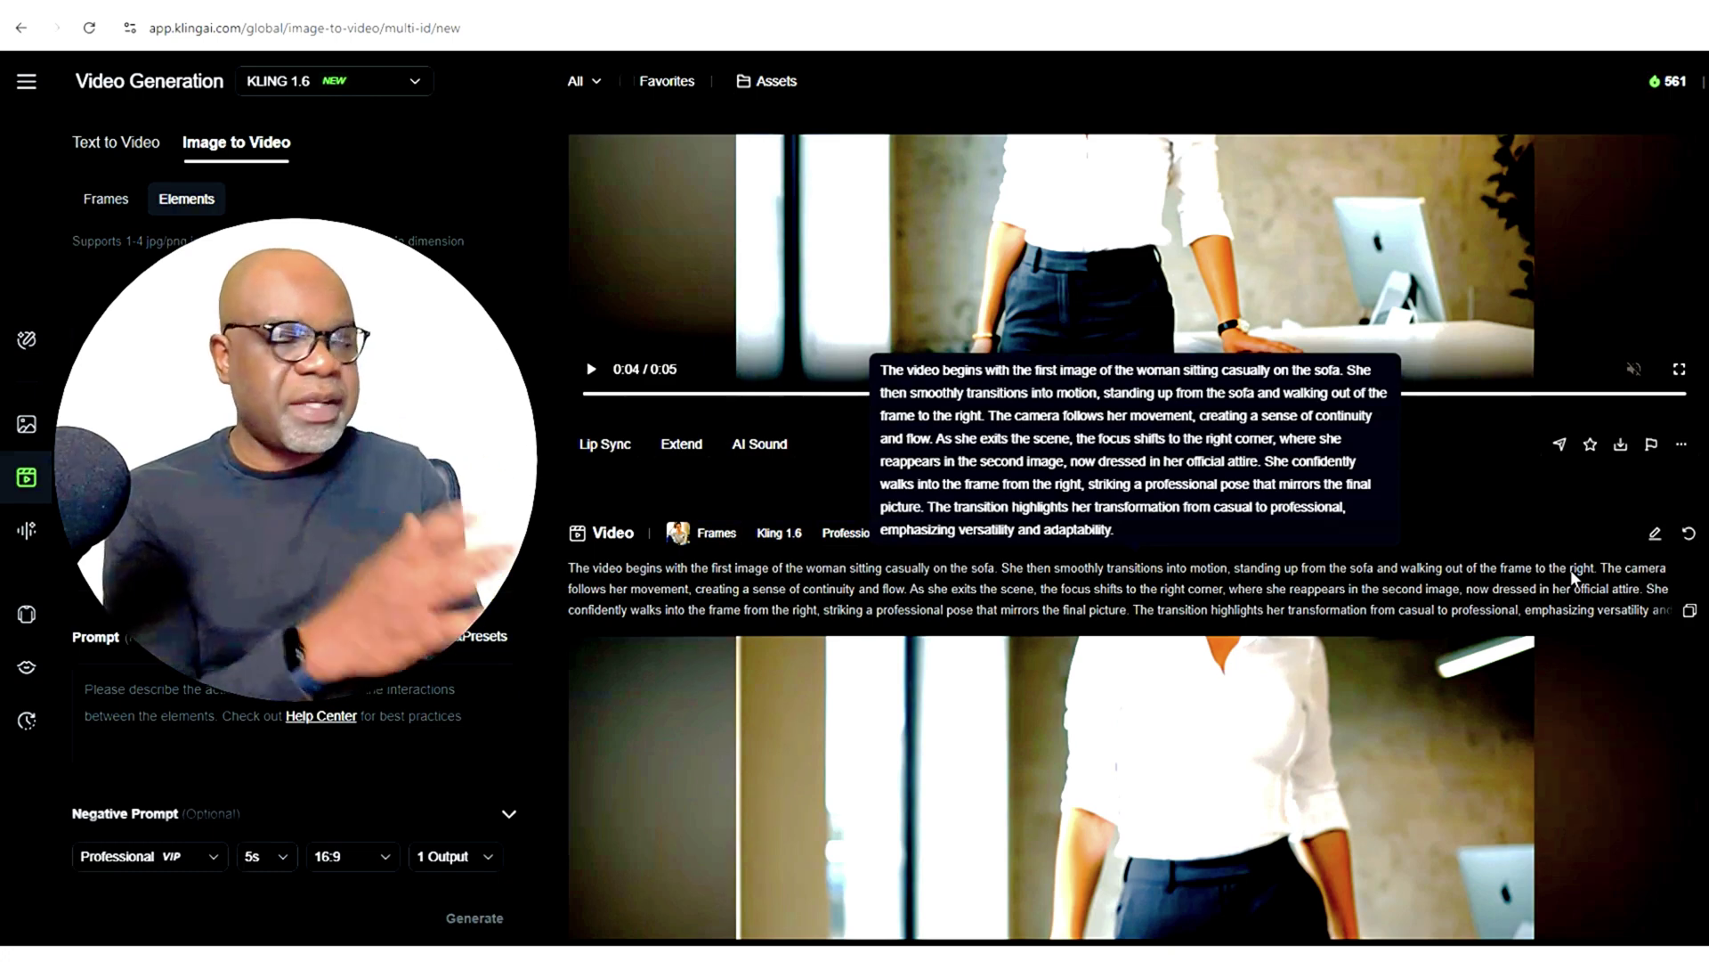
{"action": "left_click", "coordinate": [1442, 374]}
{"action": "scroll", "coordinate": [1423, 415], "scroll_direction": "up", "scroll_amount": 3}
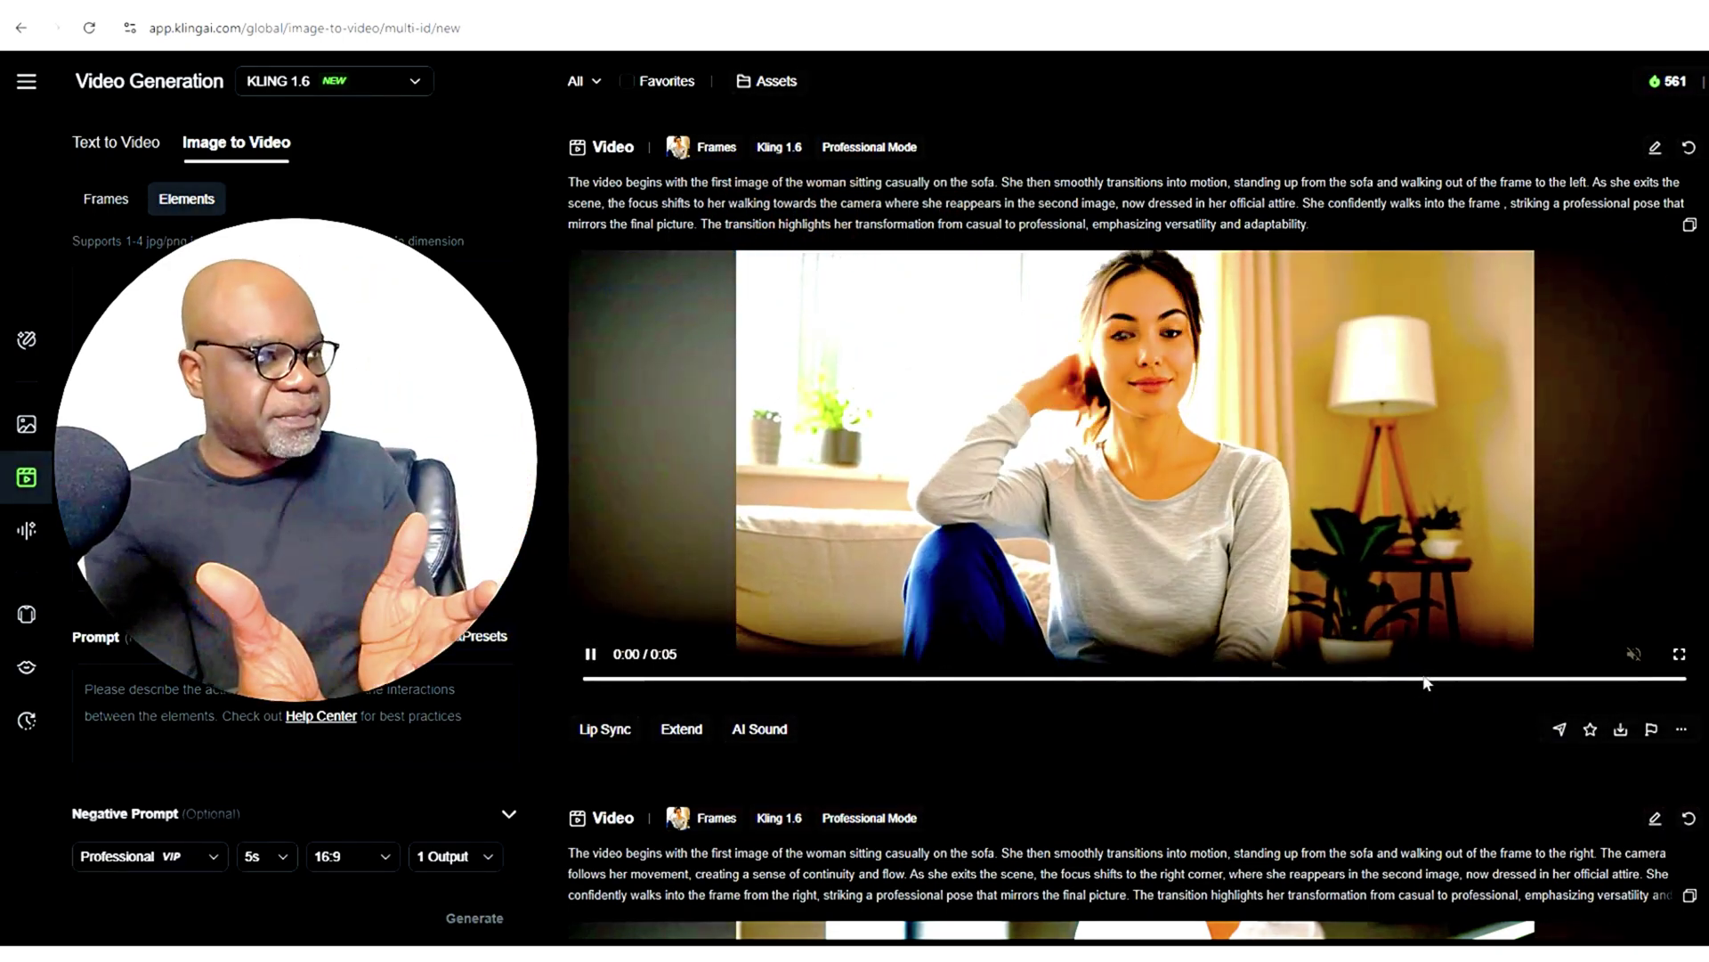
{"action": "scroll", "coordinate": [1514, 546], "scroll_direction": "down", "scroll_amount": 4}
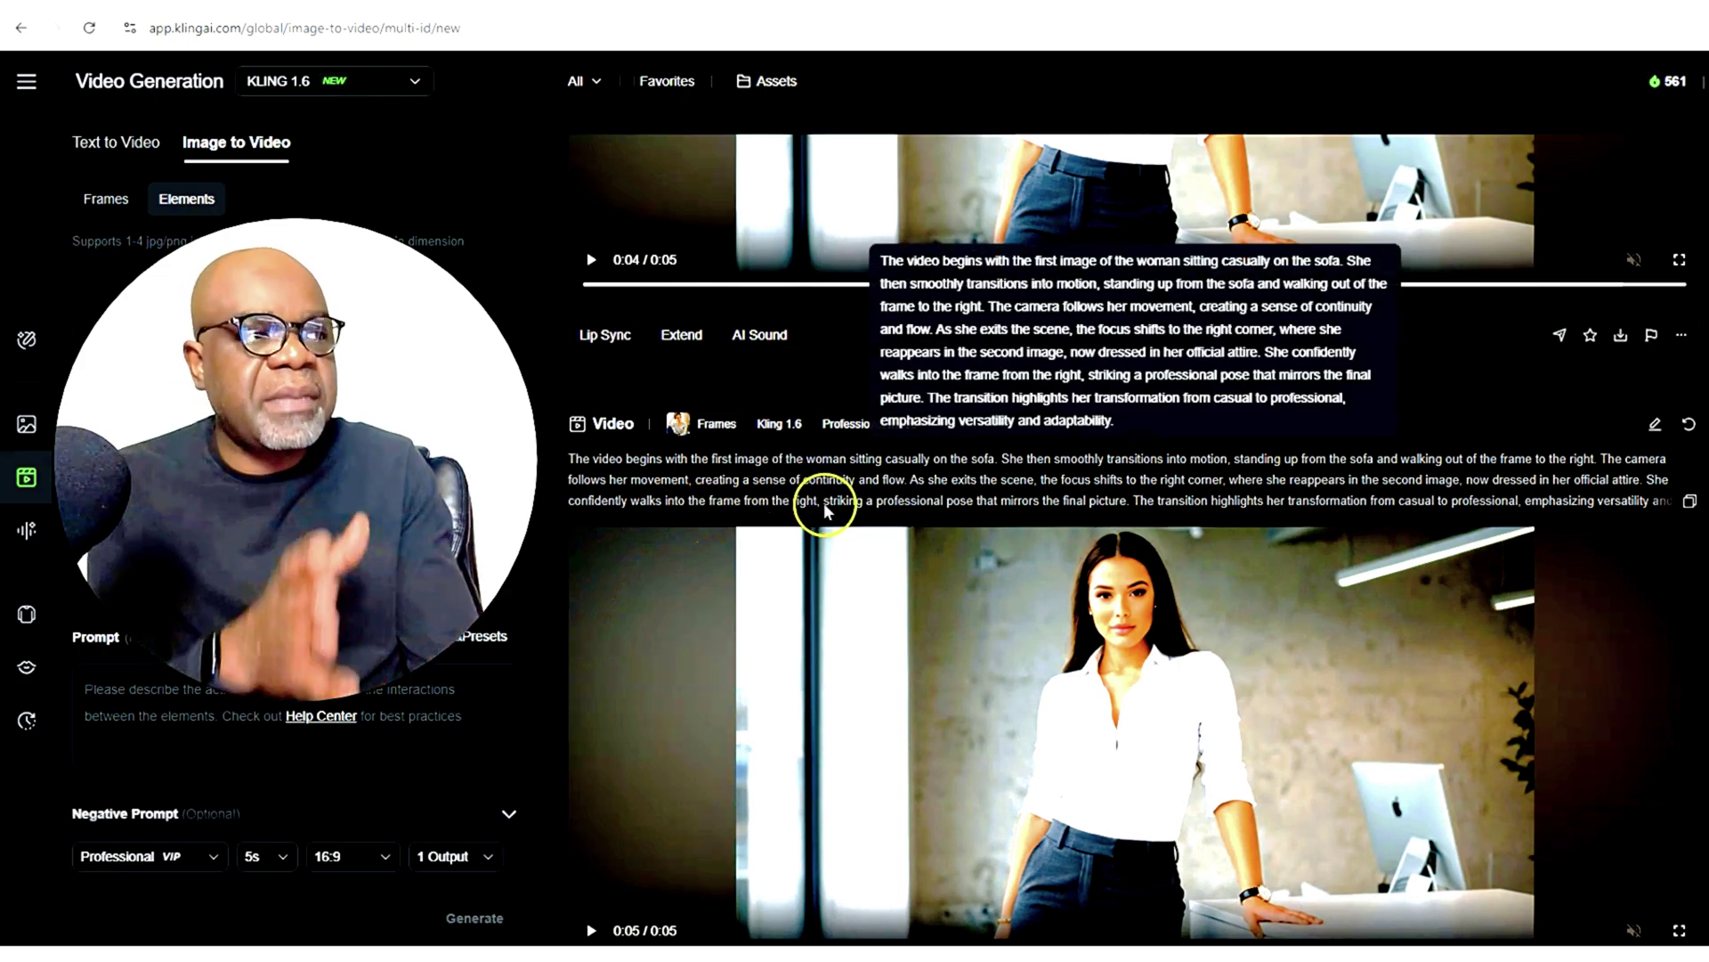
{"action": "scroll", "coordinate": [1024, 508], "scroll_direction": "up", "scroll_amount": 2}
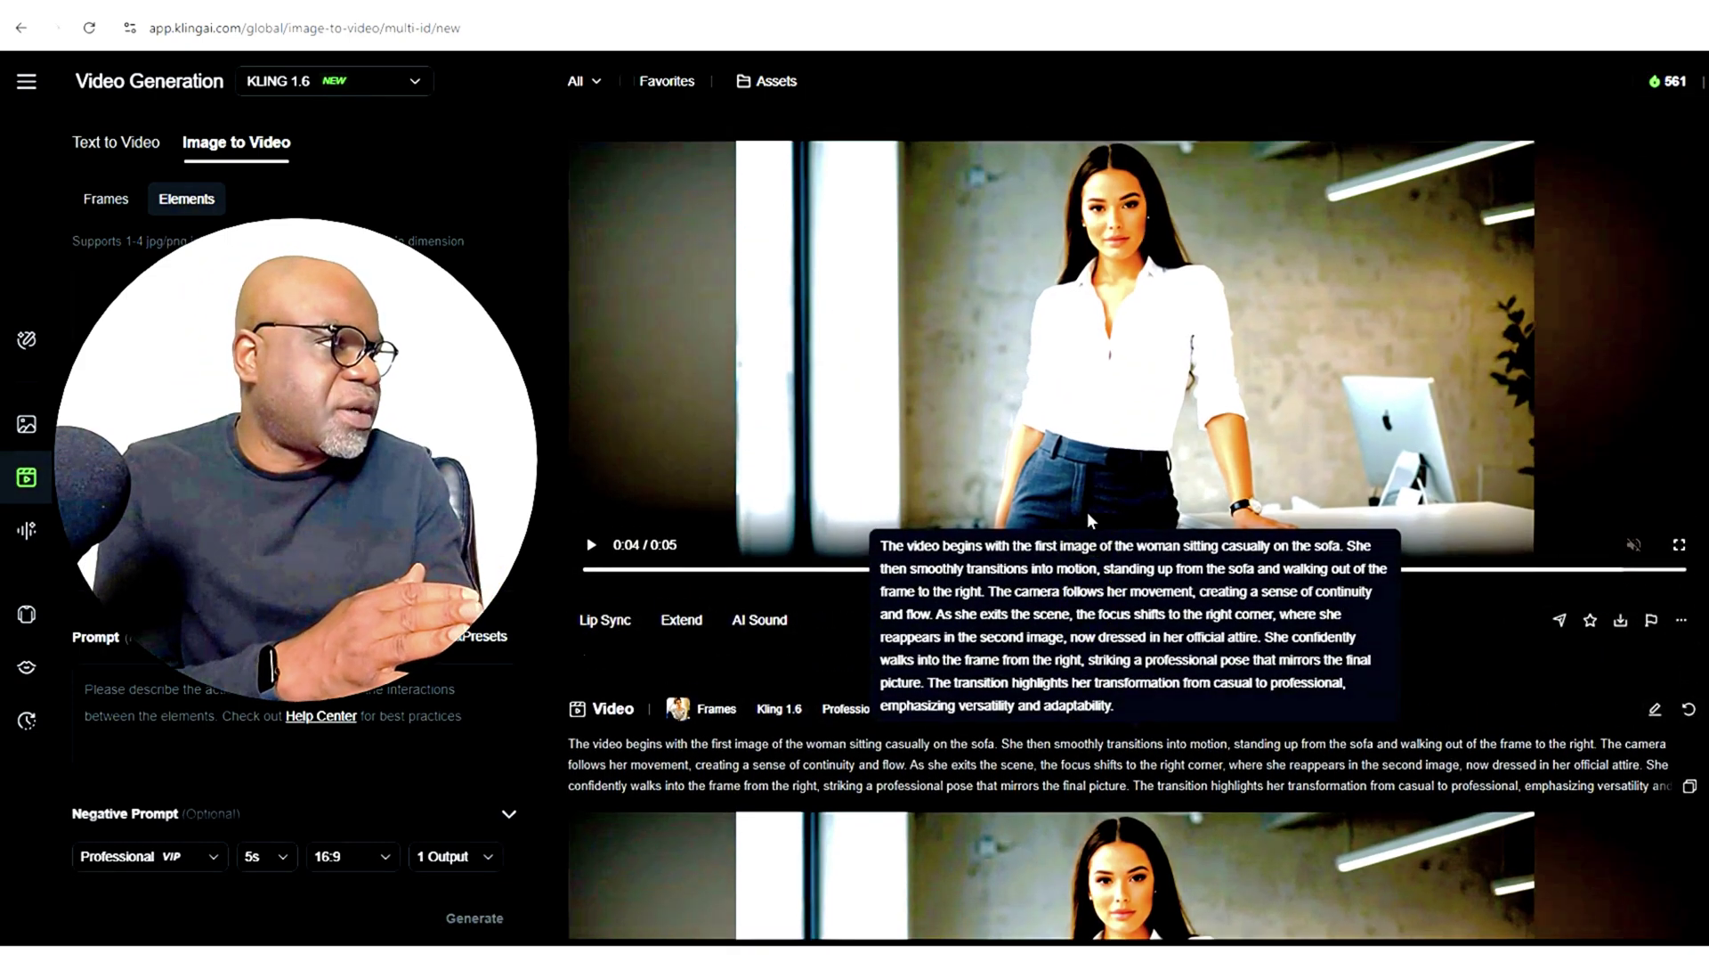
{"action": "scroll", "coordinate": [1087, 517], "scroll_direction": "up", "scroll_amount": 3}
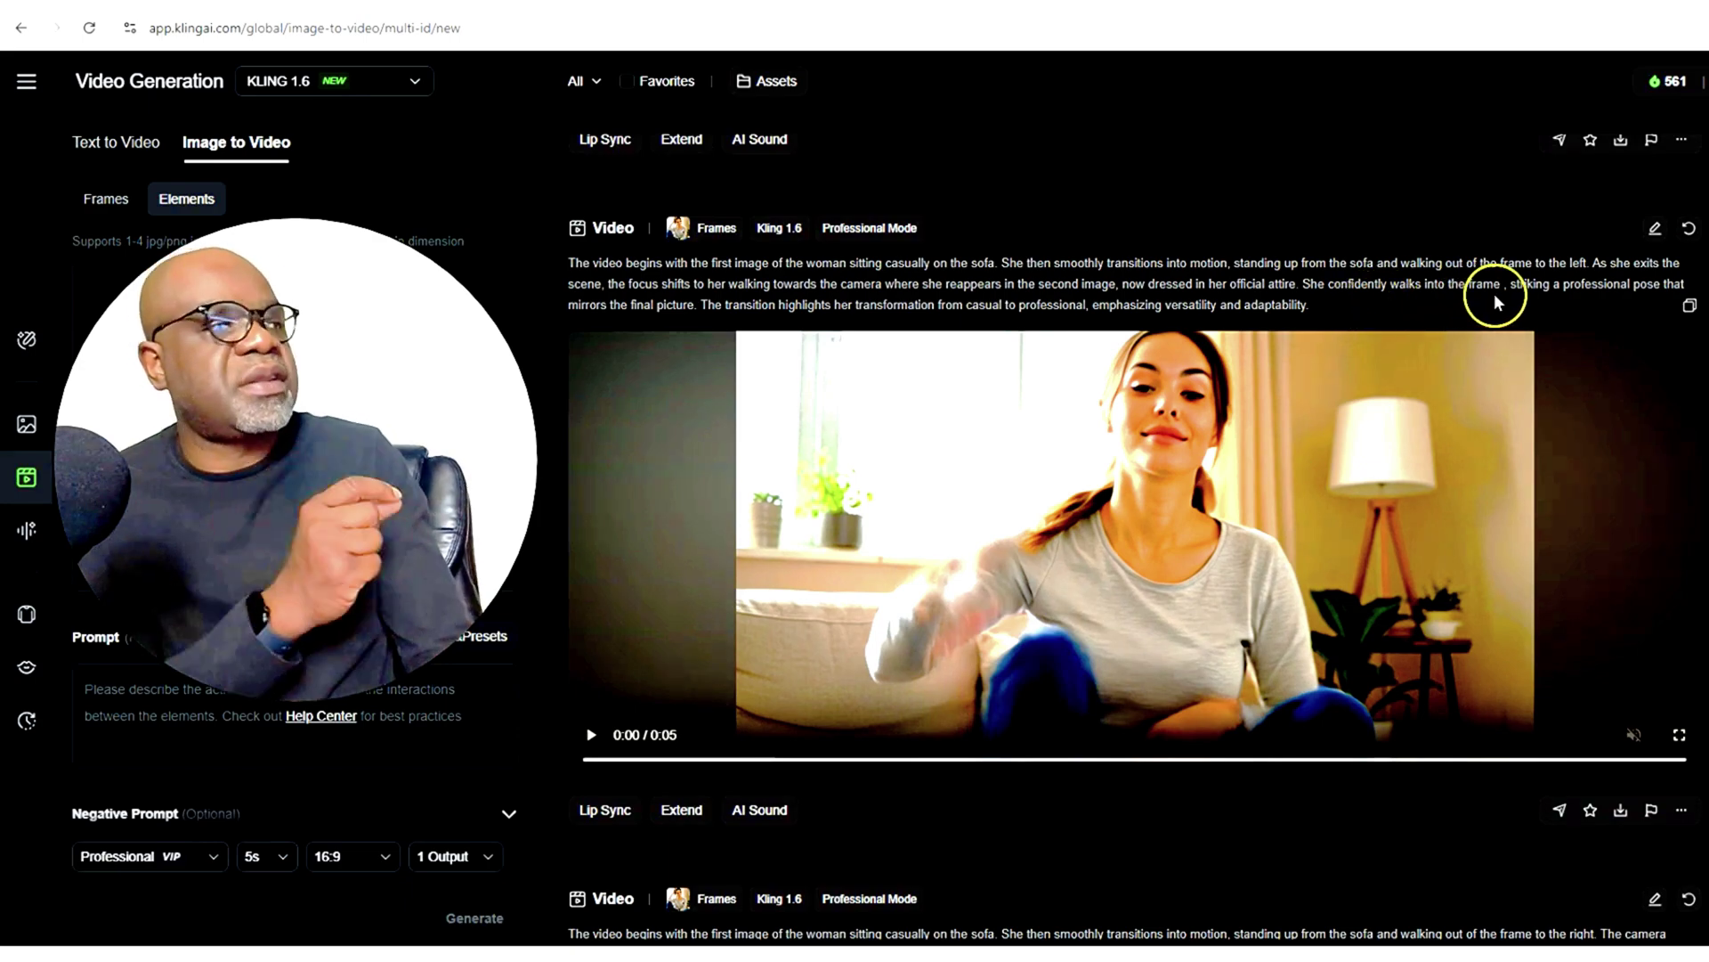
Replay the left-exit clip, then switch Image to Video to Elements mode
{"action": "left_click", "coordinate": [1614, 331]}
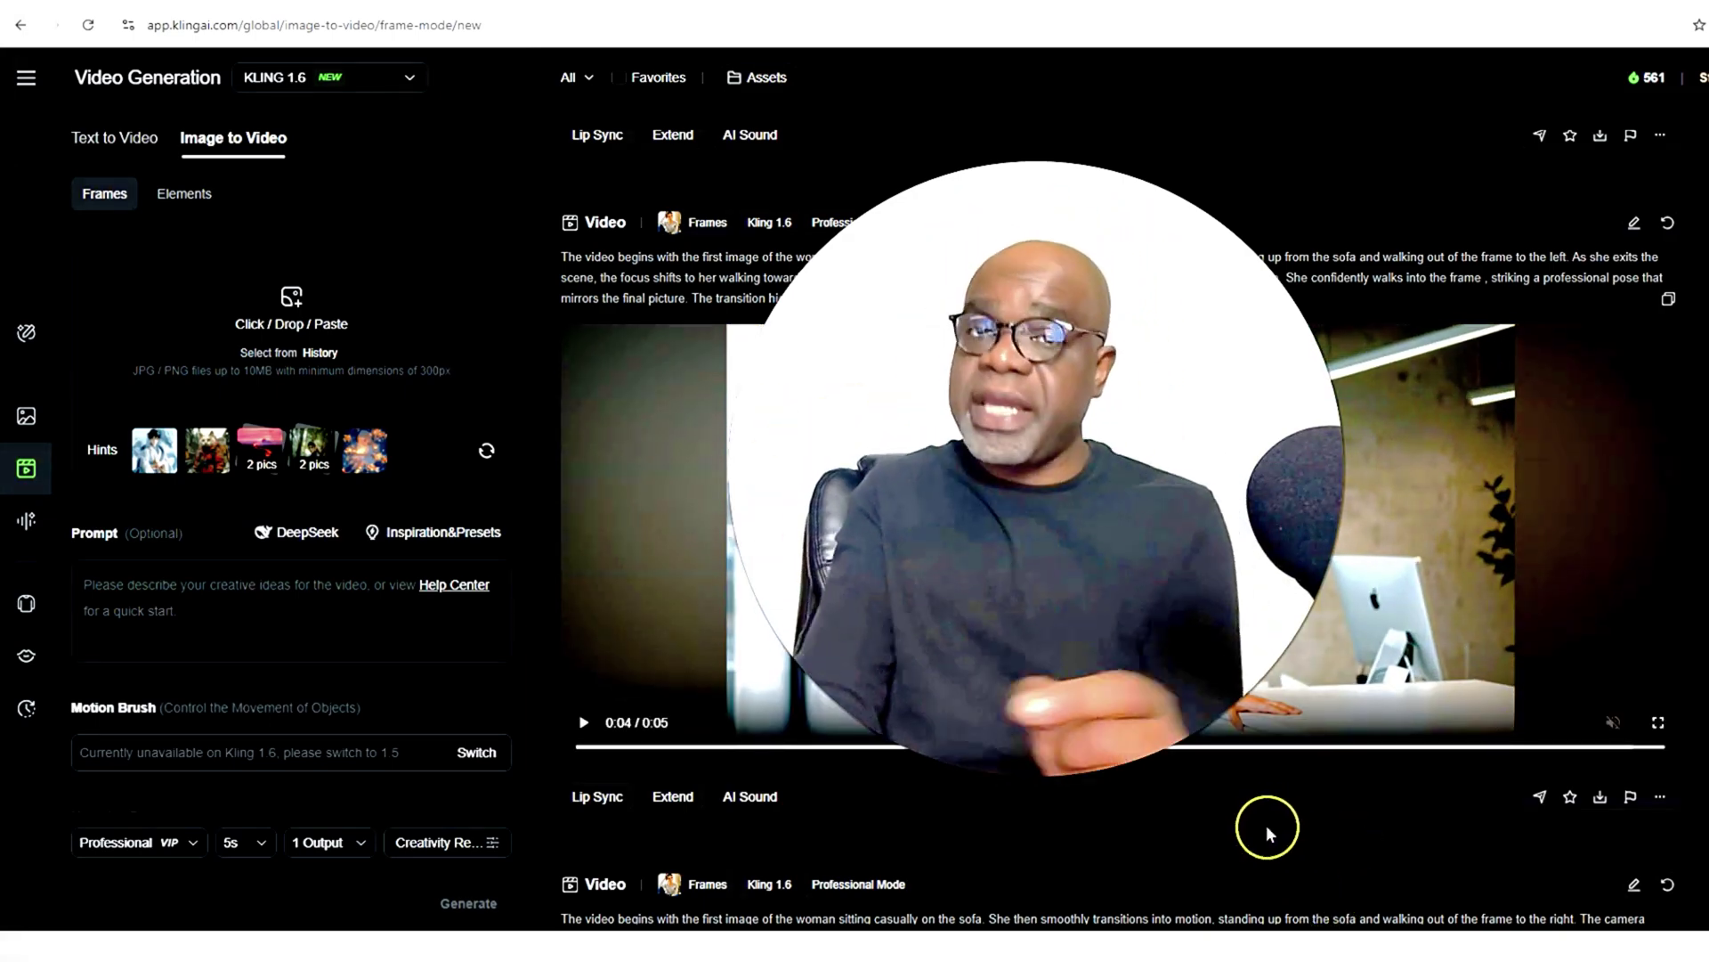
{"action": "left_click", "coordinate": [203, 203]}
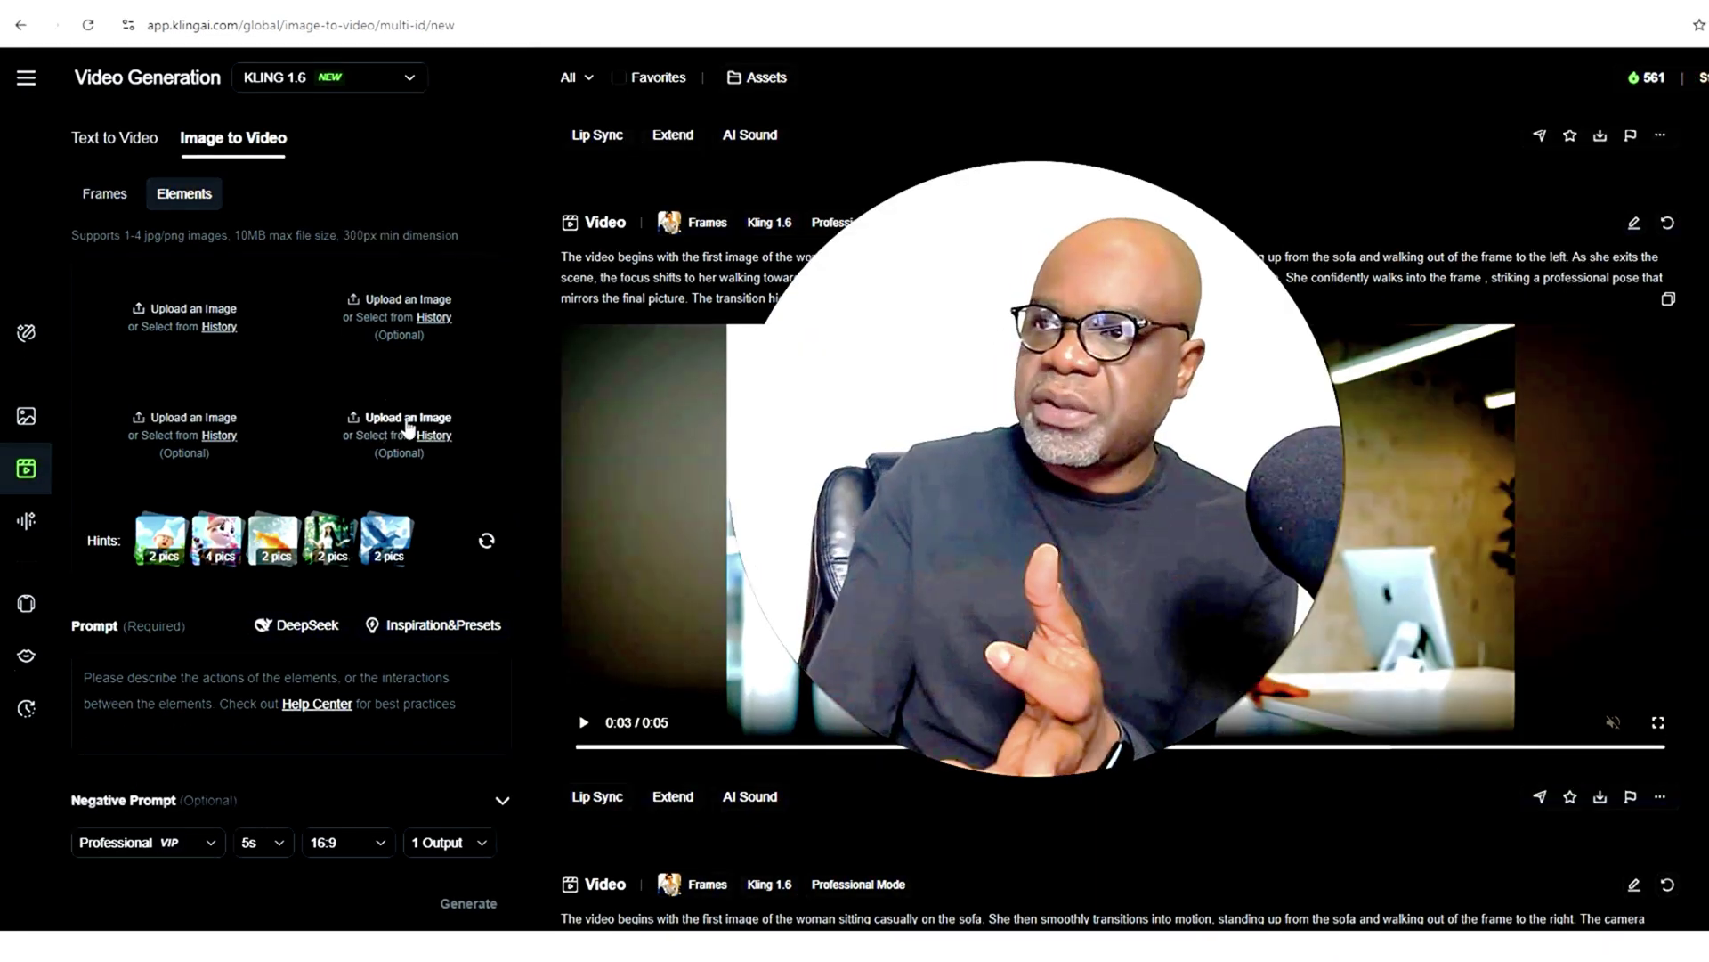
{"action": "left_click", "coordinate": [380, 434]}
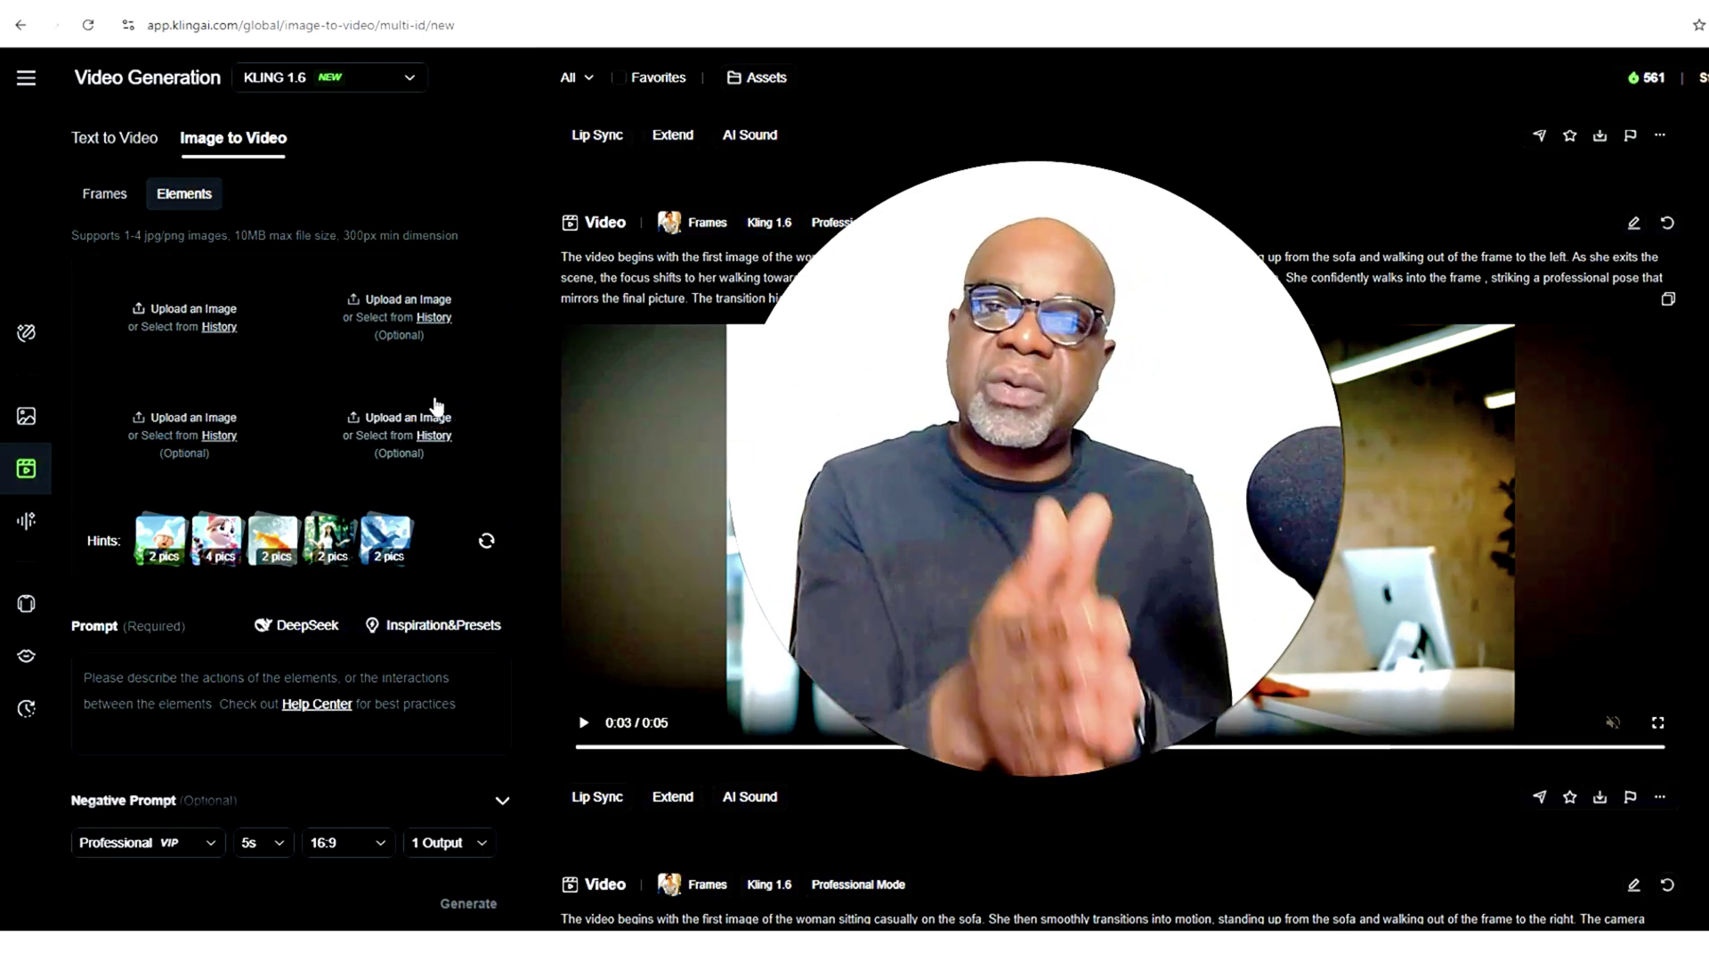
Upload the 'Wake Pet Repeat' mug image into the second element slot
{"action": "left_click", "coordinate": [191, 310]}
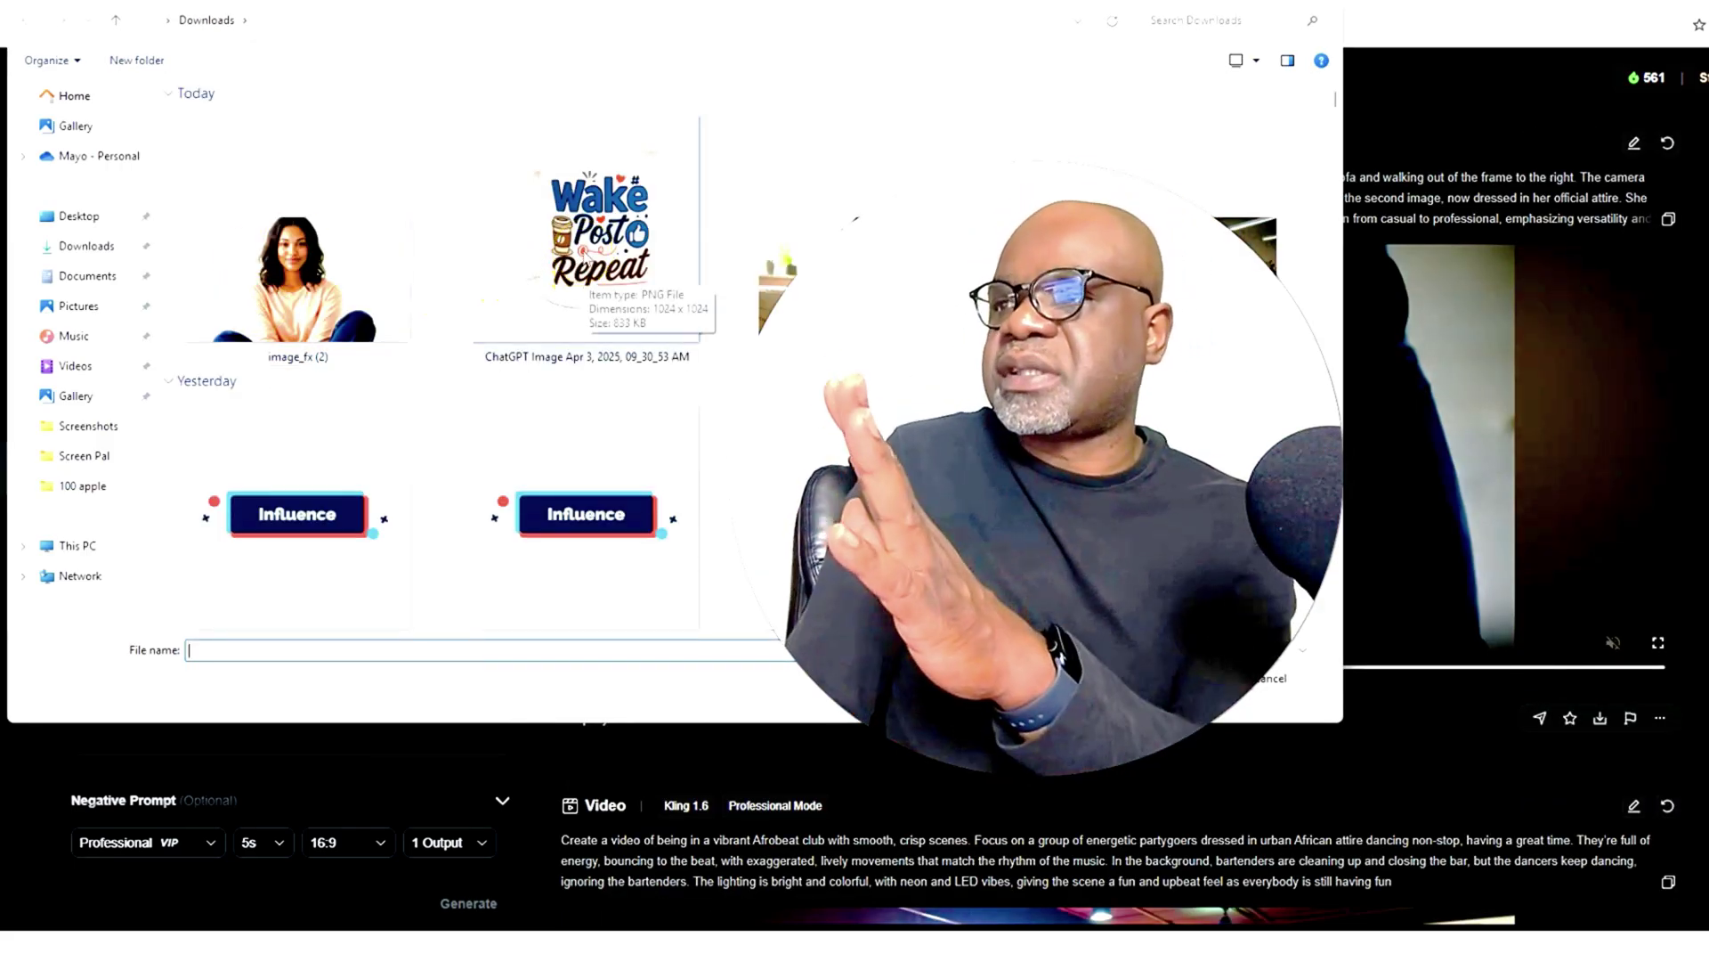
{"action": "double_click", "coordinate": [584, 276]}
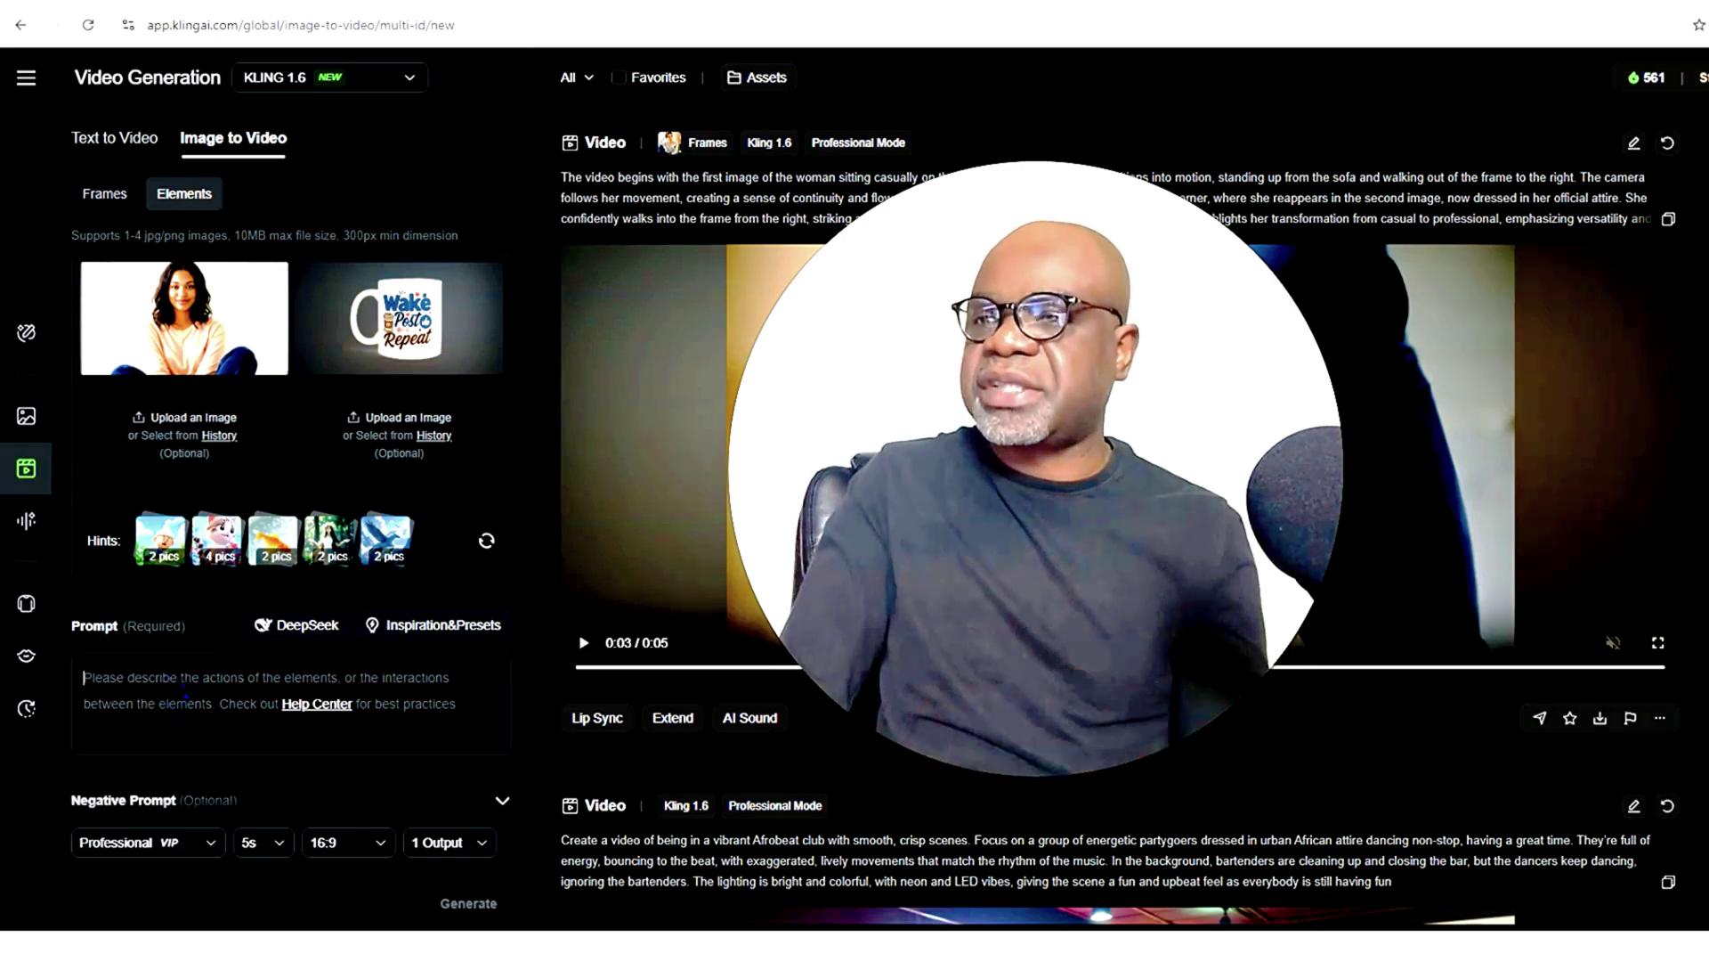
Paste the prompt of the woman sipping from the branded mug and winking; filter to Favorites
{"action": "type", "text": "woman in soft natural lighting lifting the white coffee mug to her lips to take a sip with branded design visible on the front of the mug, her eyes looking directly into the camera, cozy indoor morning scene as she smiles and winks"}
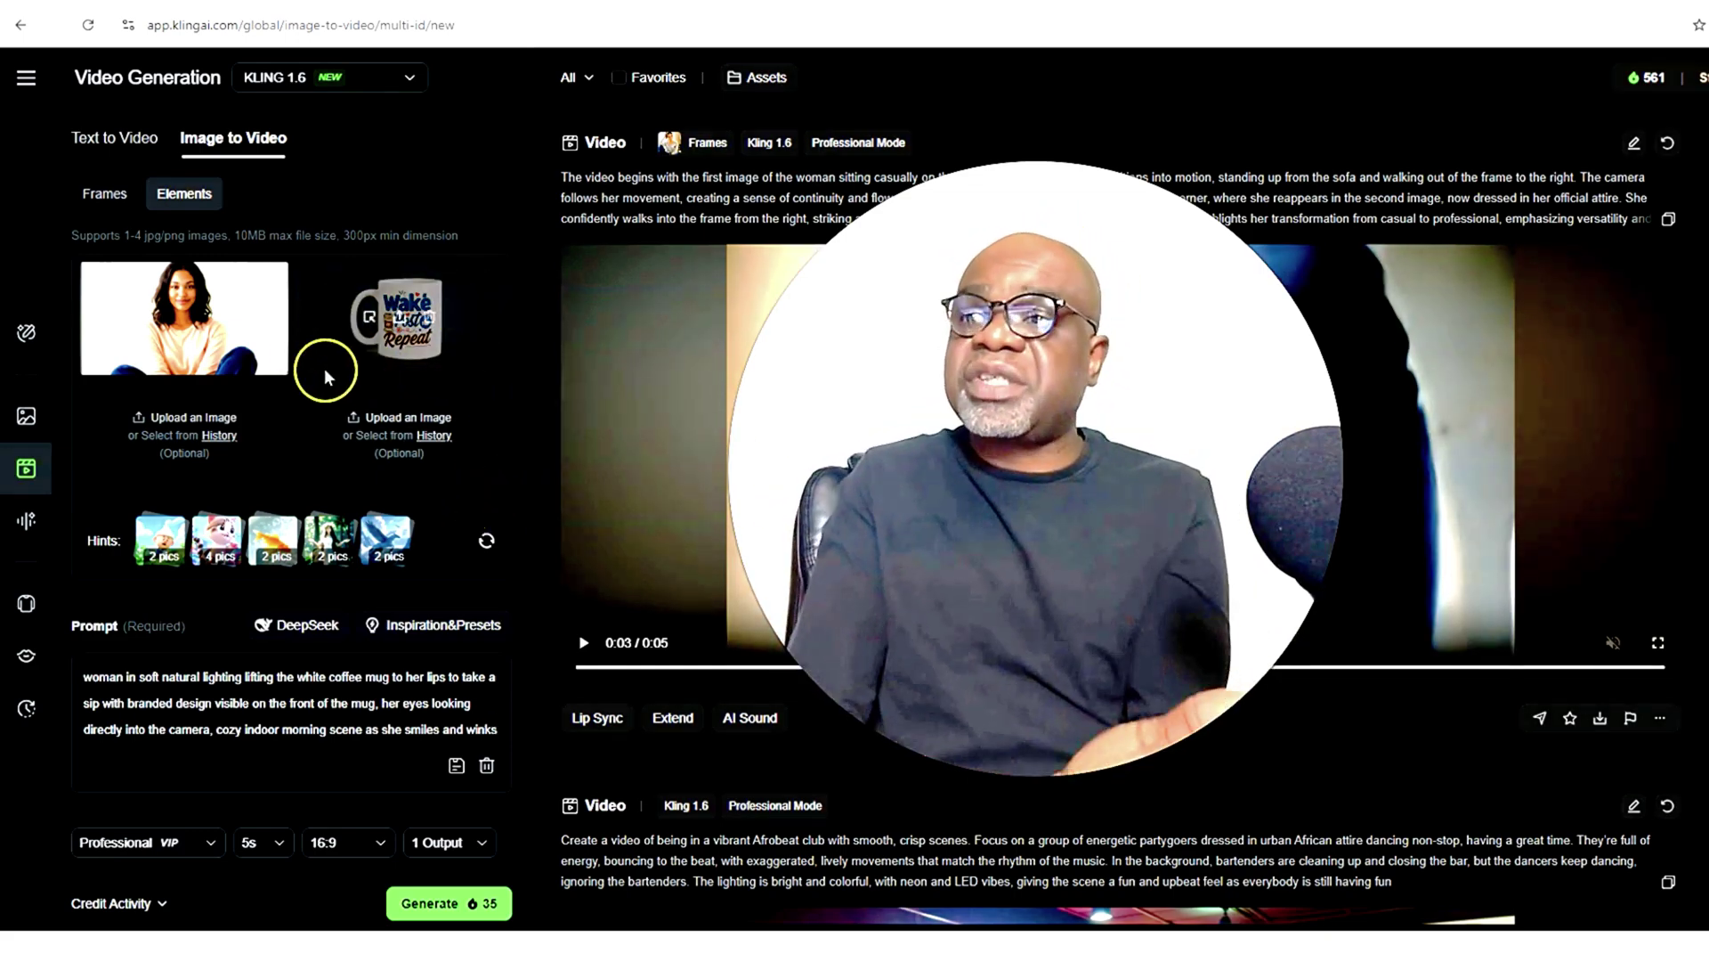
{"action": "scroll", "coordinate": [216, 752], "scroll_direction": "down", "scroll_amount": 1}
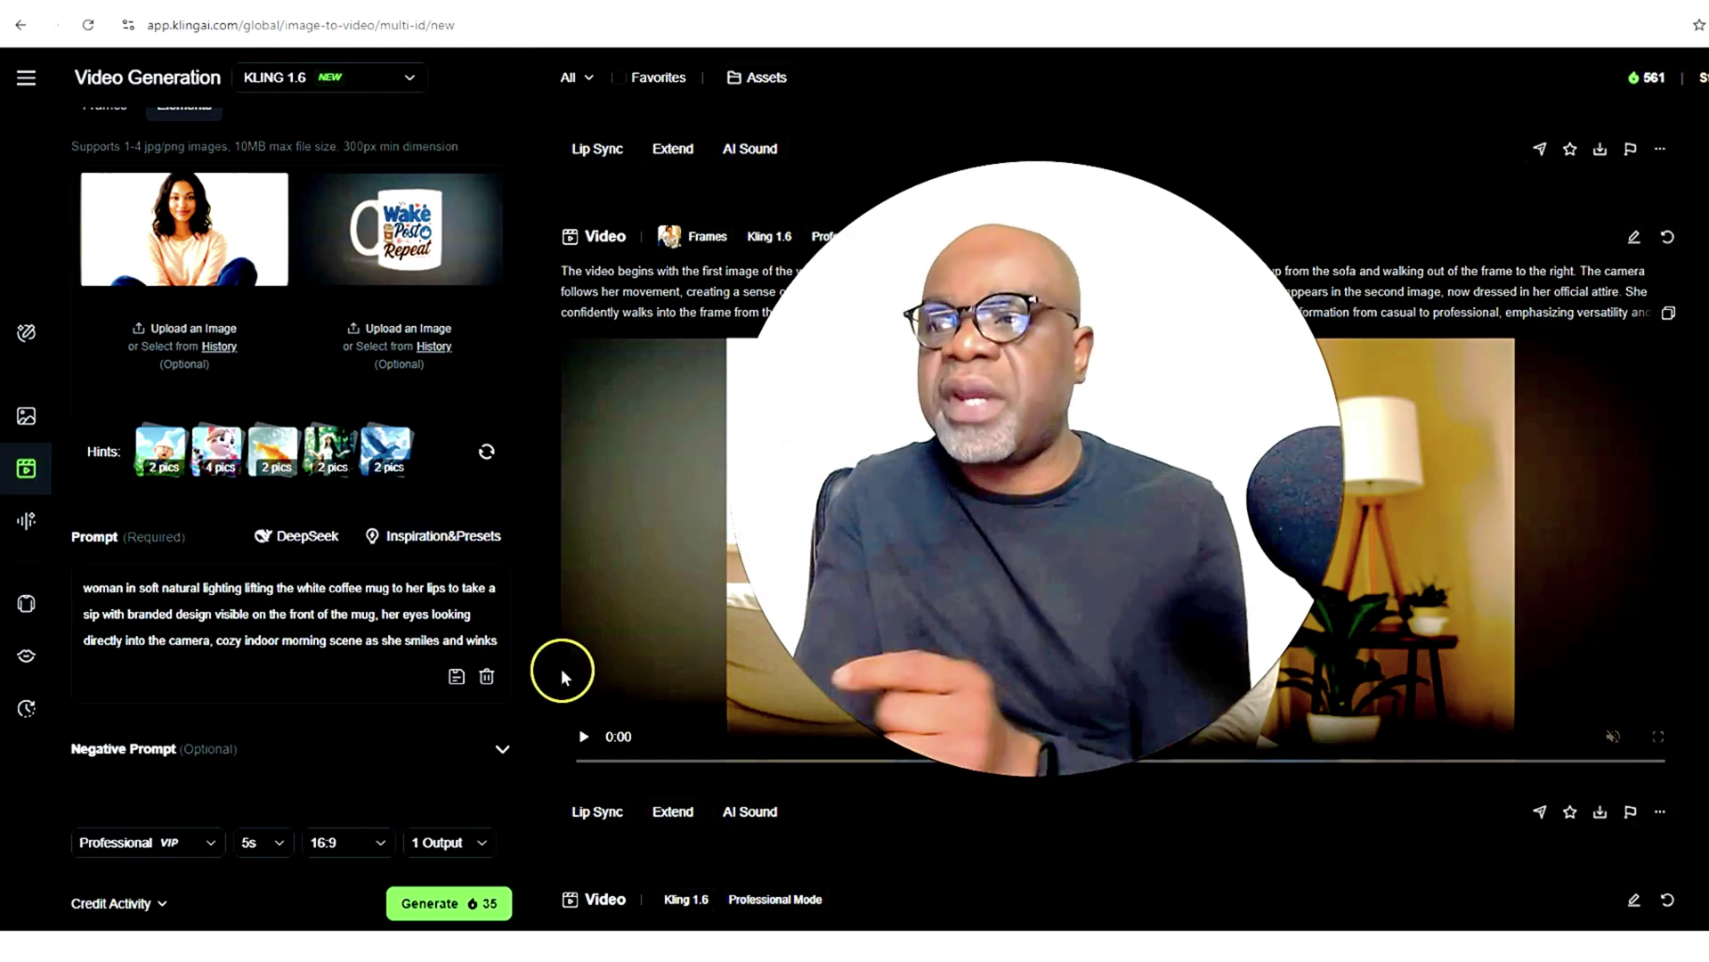
{"action": "left_click", "coordinate": [618, 79]}
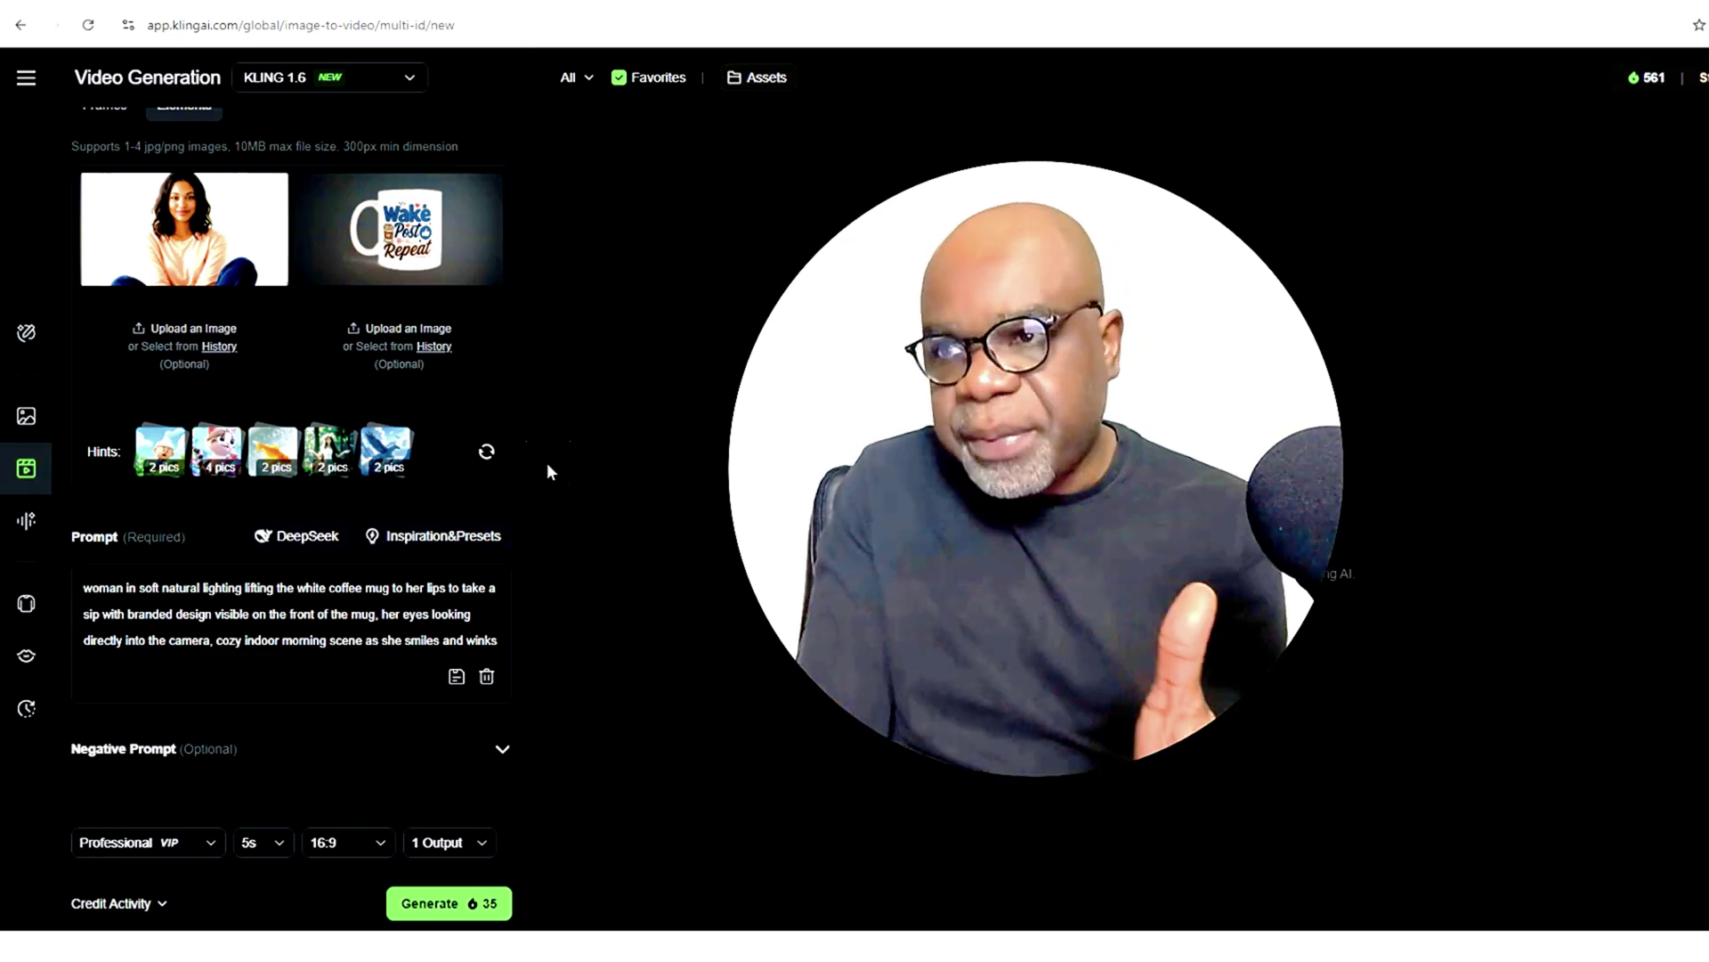
Paste a list of unwanted artefacts into the Negative Prompt field
{"action": "left_click", "coordinate": [499, 751]}
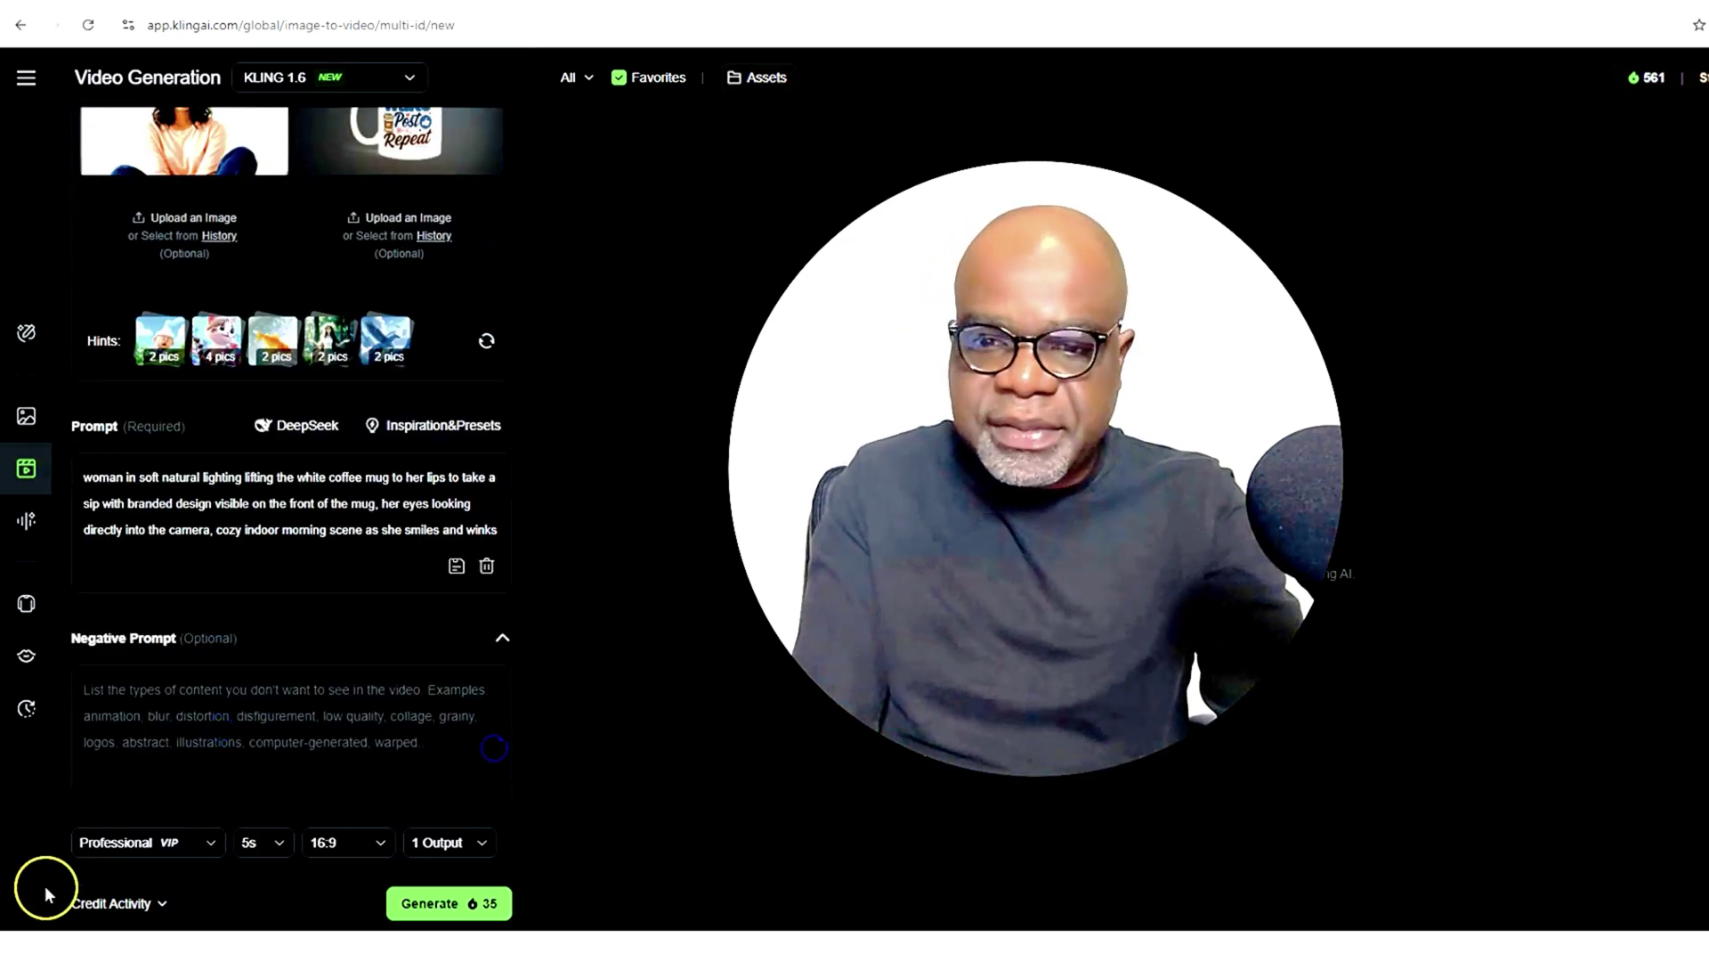
{"action": "type", "text": "distortion, blurry, morphing, graining, inconsistency with the text, low quality, artifacts, deformed, multiple appendages, grainy, distorted, pixelated, anime-like, cartoonish, static, flat, out of focus, unclear, oversaturated, fuzzy, foggy, warped, still, error-prone, low resolution, unrefined, frozen, anatomic errors, unnatural movements"}
{"action": "scroll", "coordinate": [350, 601], "scroll_direction": "down", "scroll_amount": 1}
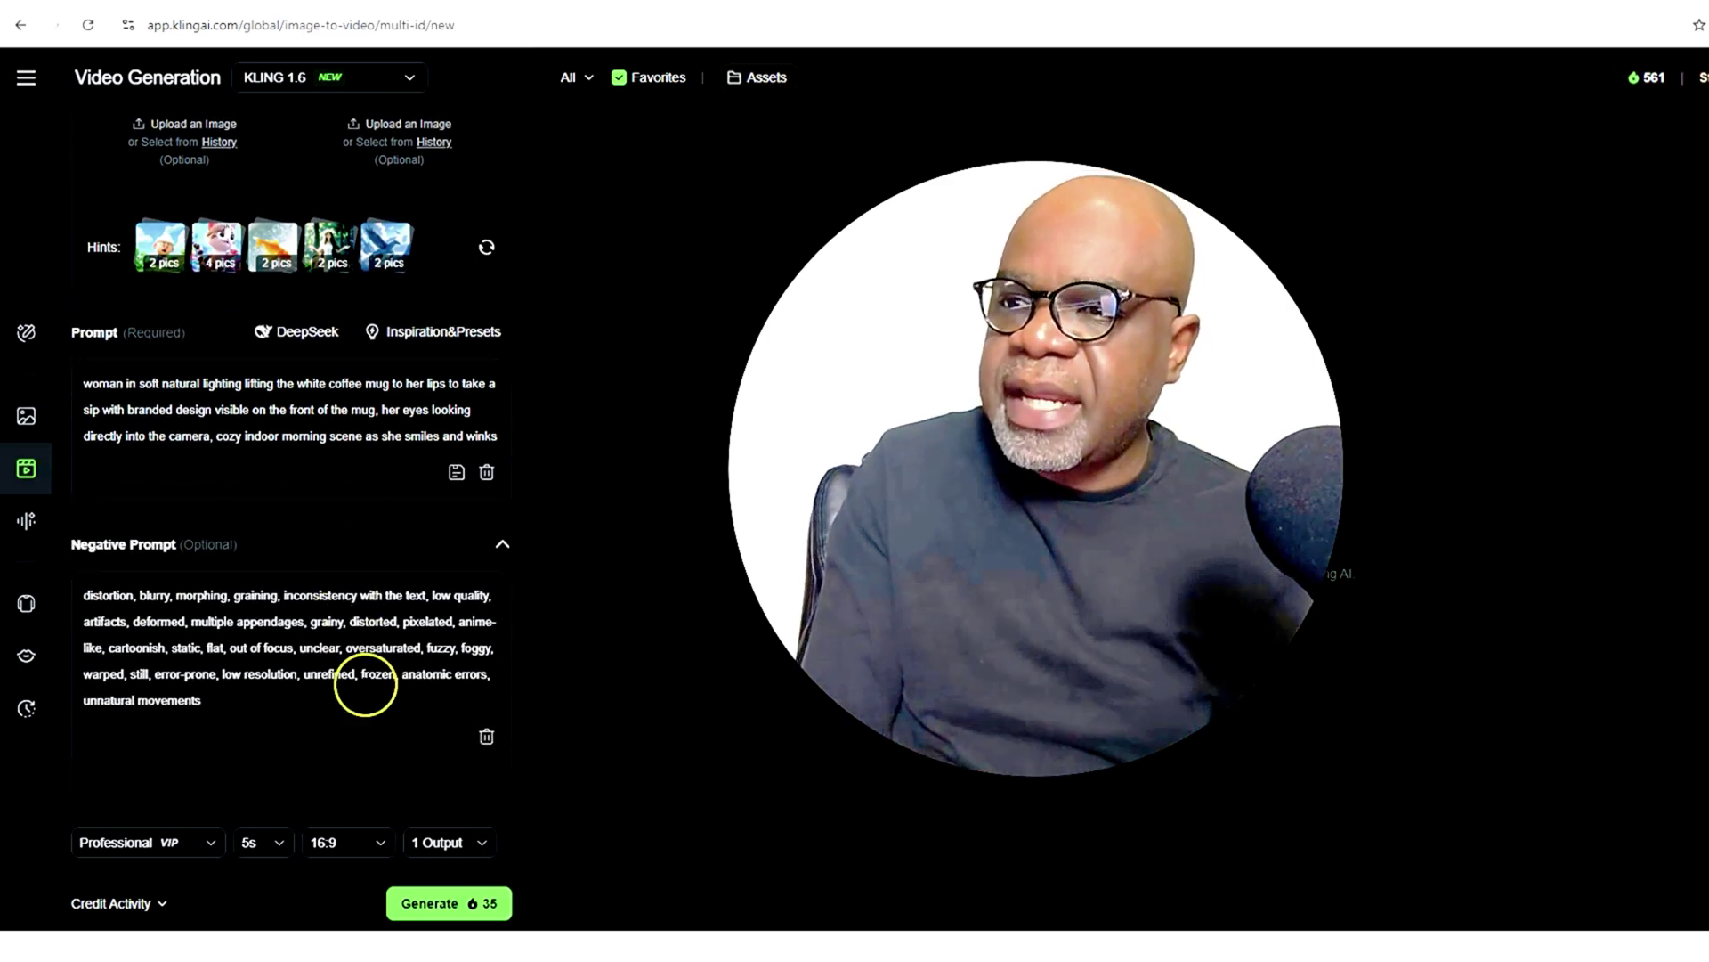
Try Standard mode and 10s, then settle on Professional mode, 5s, 16:9 and 1 output
{"action": "left_click", "coordinate": [206, 844]}
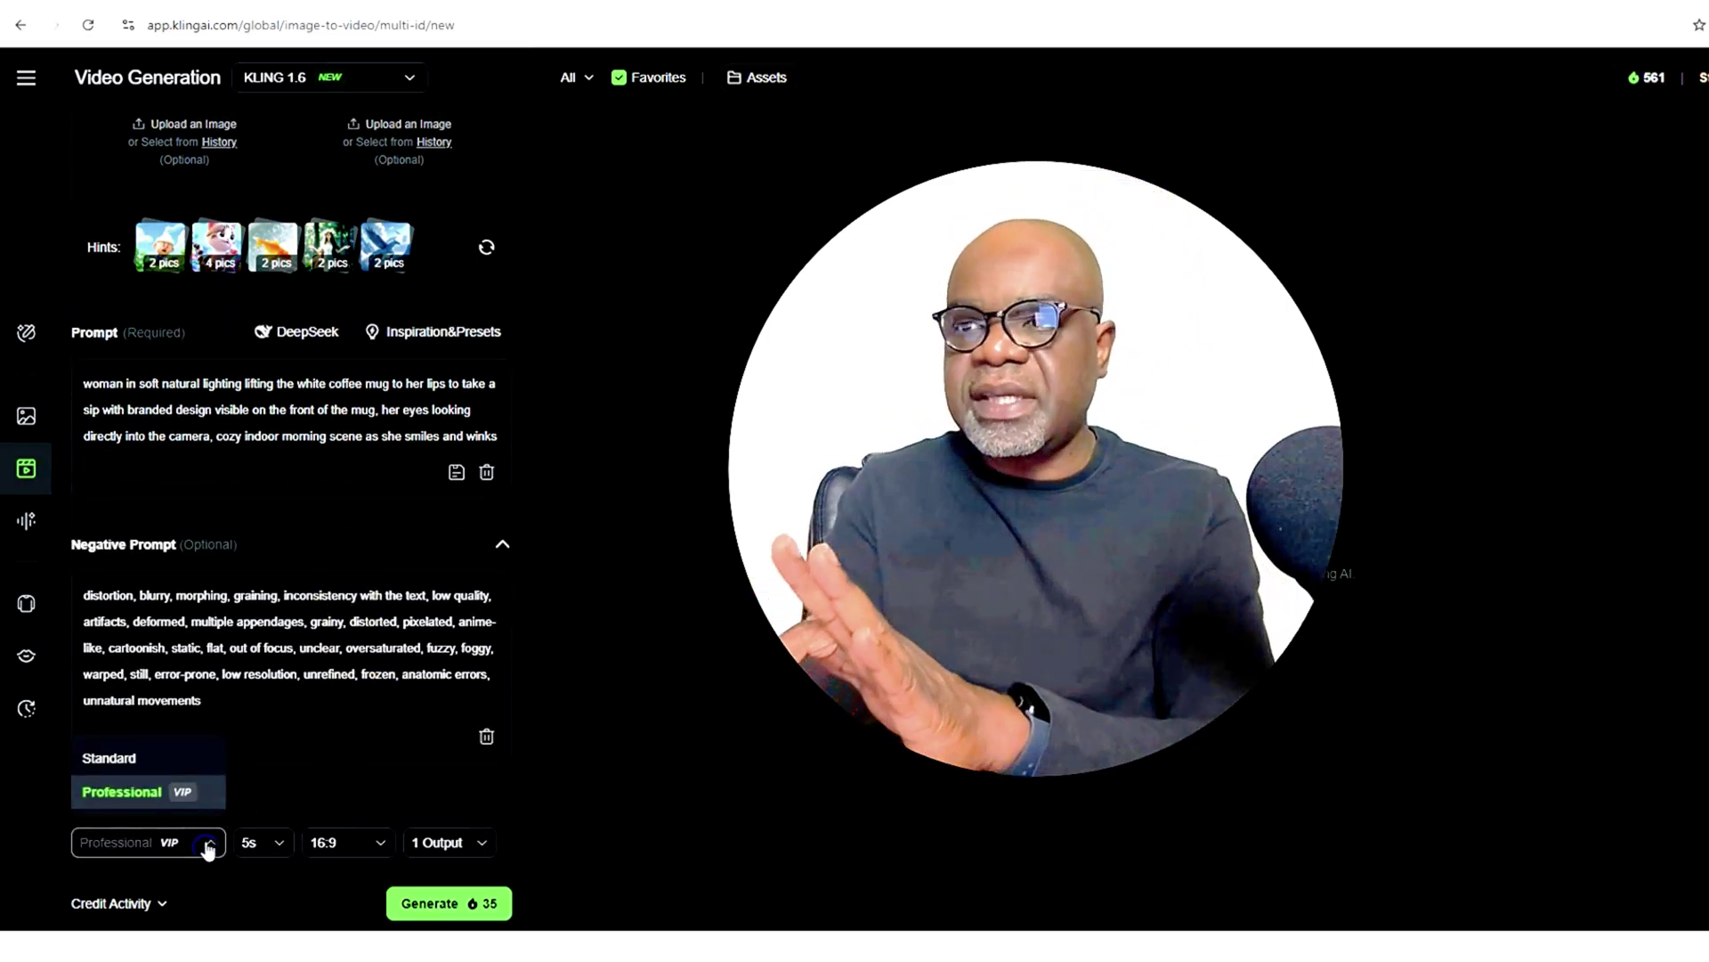
{"action": "left_click", "coordinate": [142, 758]}
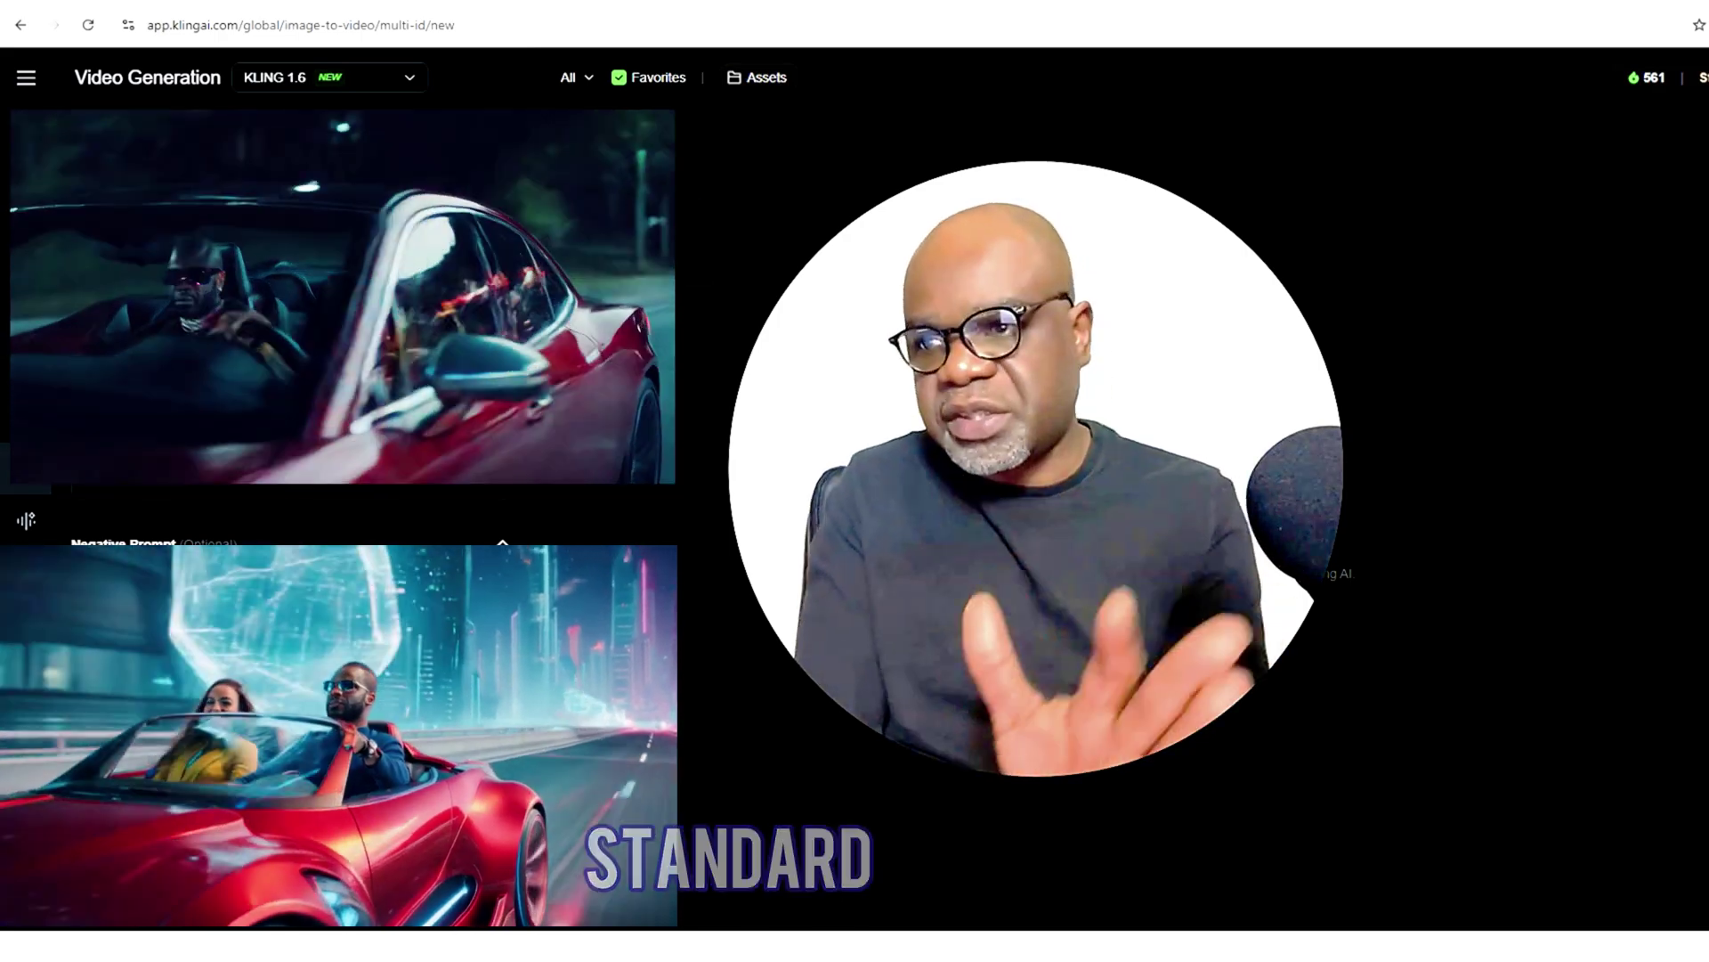
{"action": "left_click", "coordinate": [268, 842]}
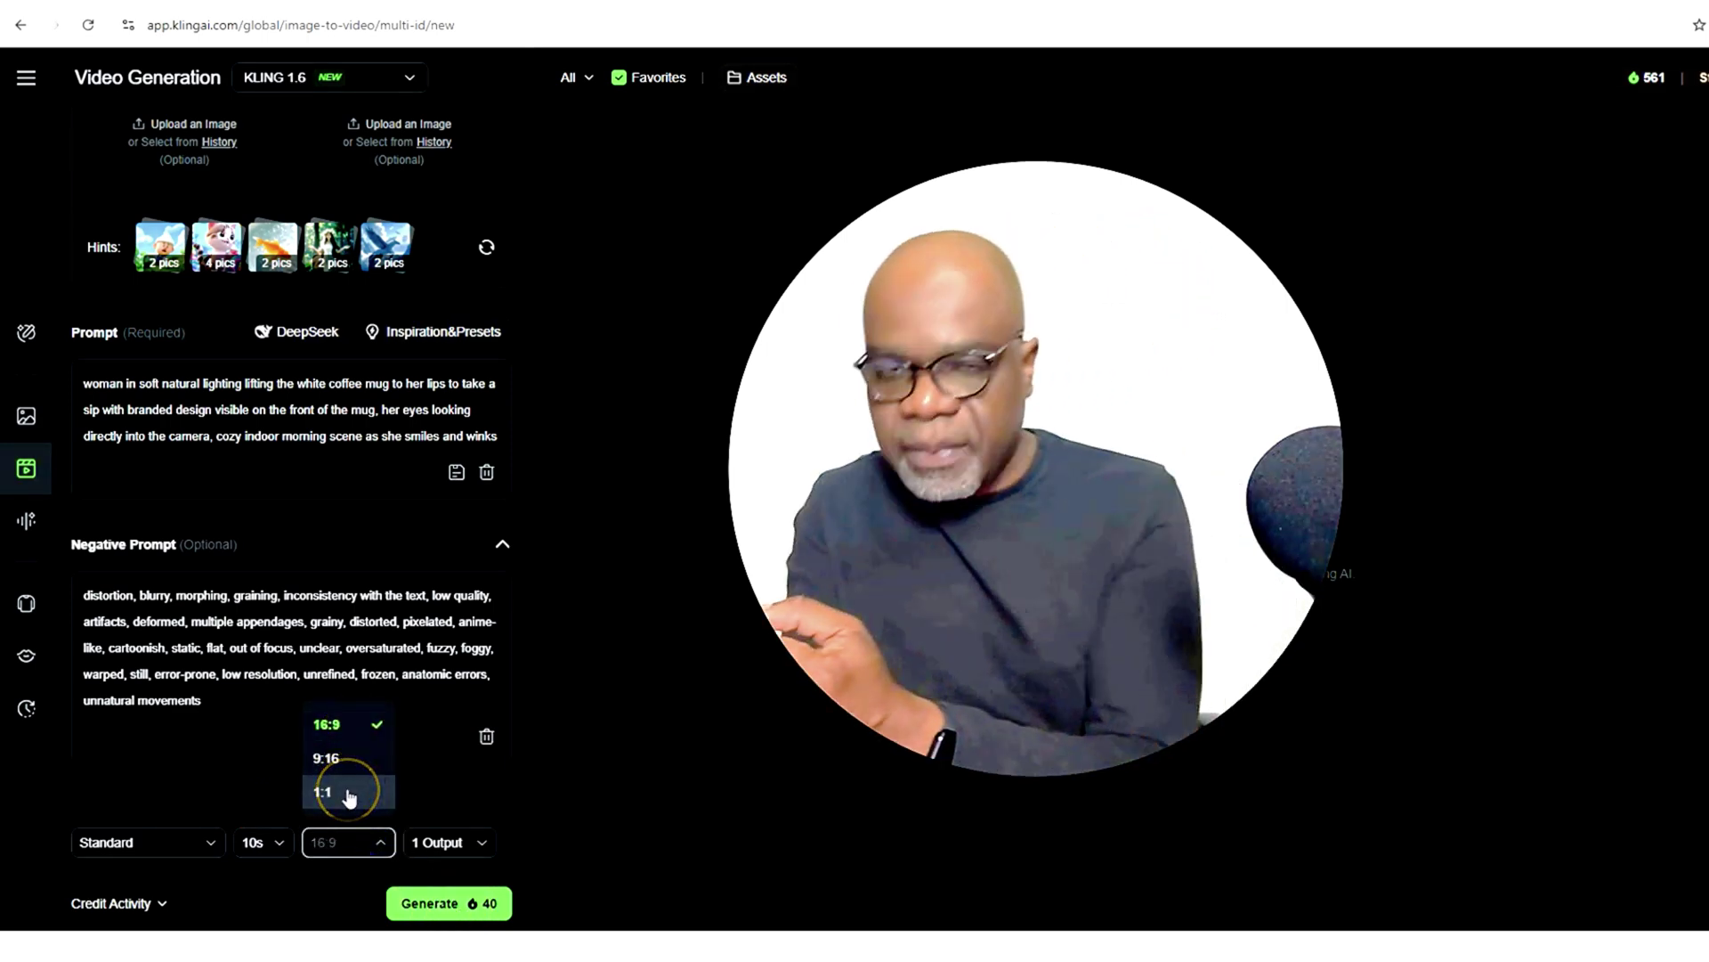
{"action": "left_click", "coordinate": [444, 842]}
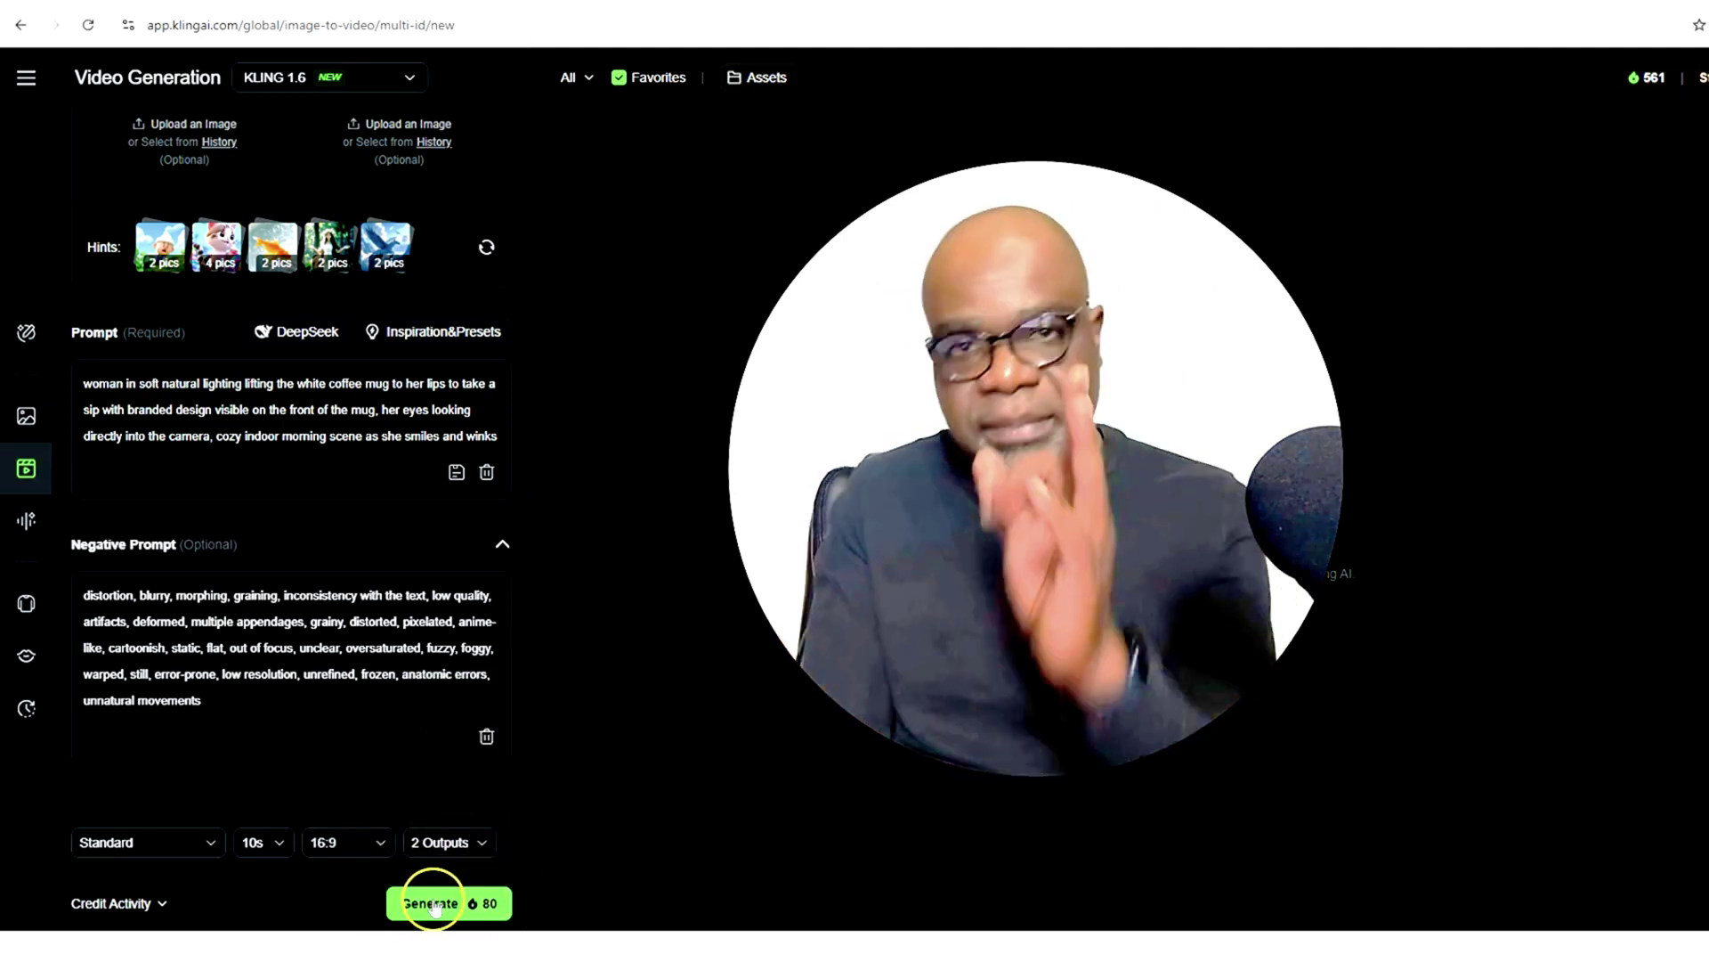
{"action": "left_click", "coordinate": [199, 844]}
{"action": "left_click", "coordinate": [116, 786]}
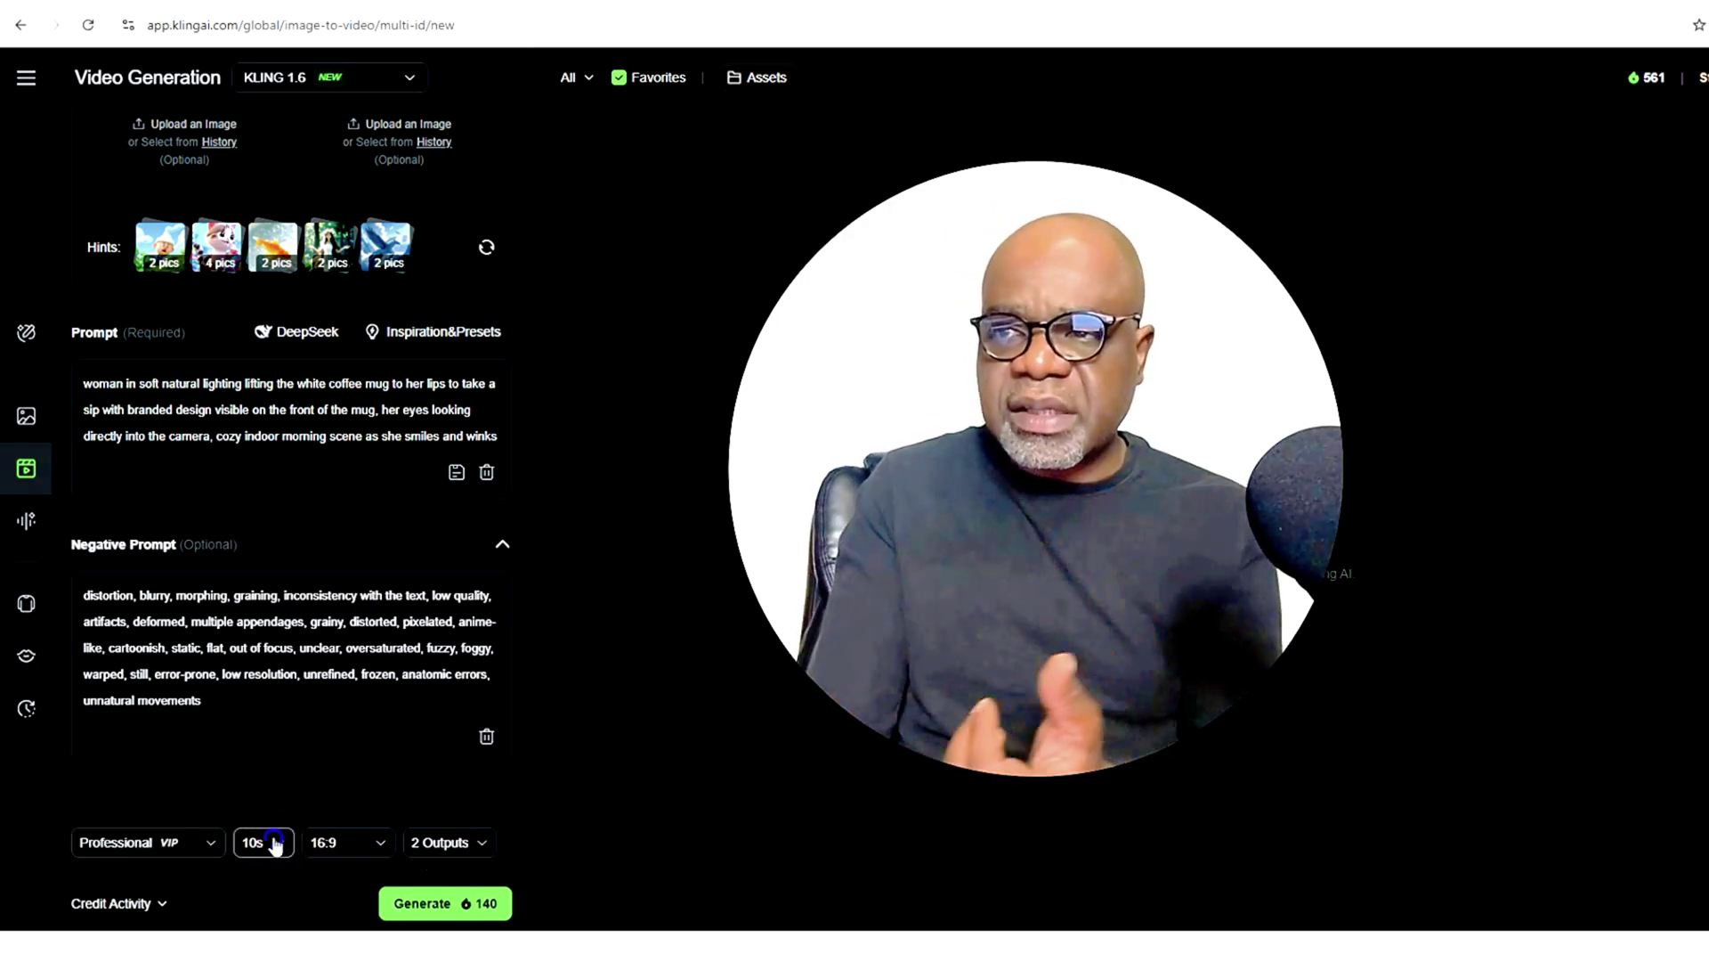
{"action": "left_click", "coordinate": [370, 844]}
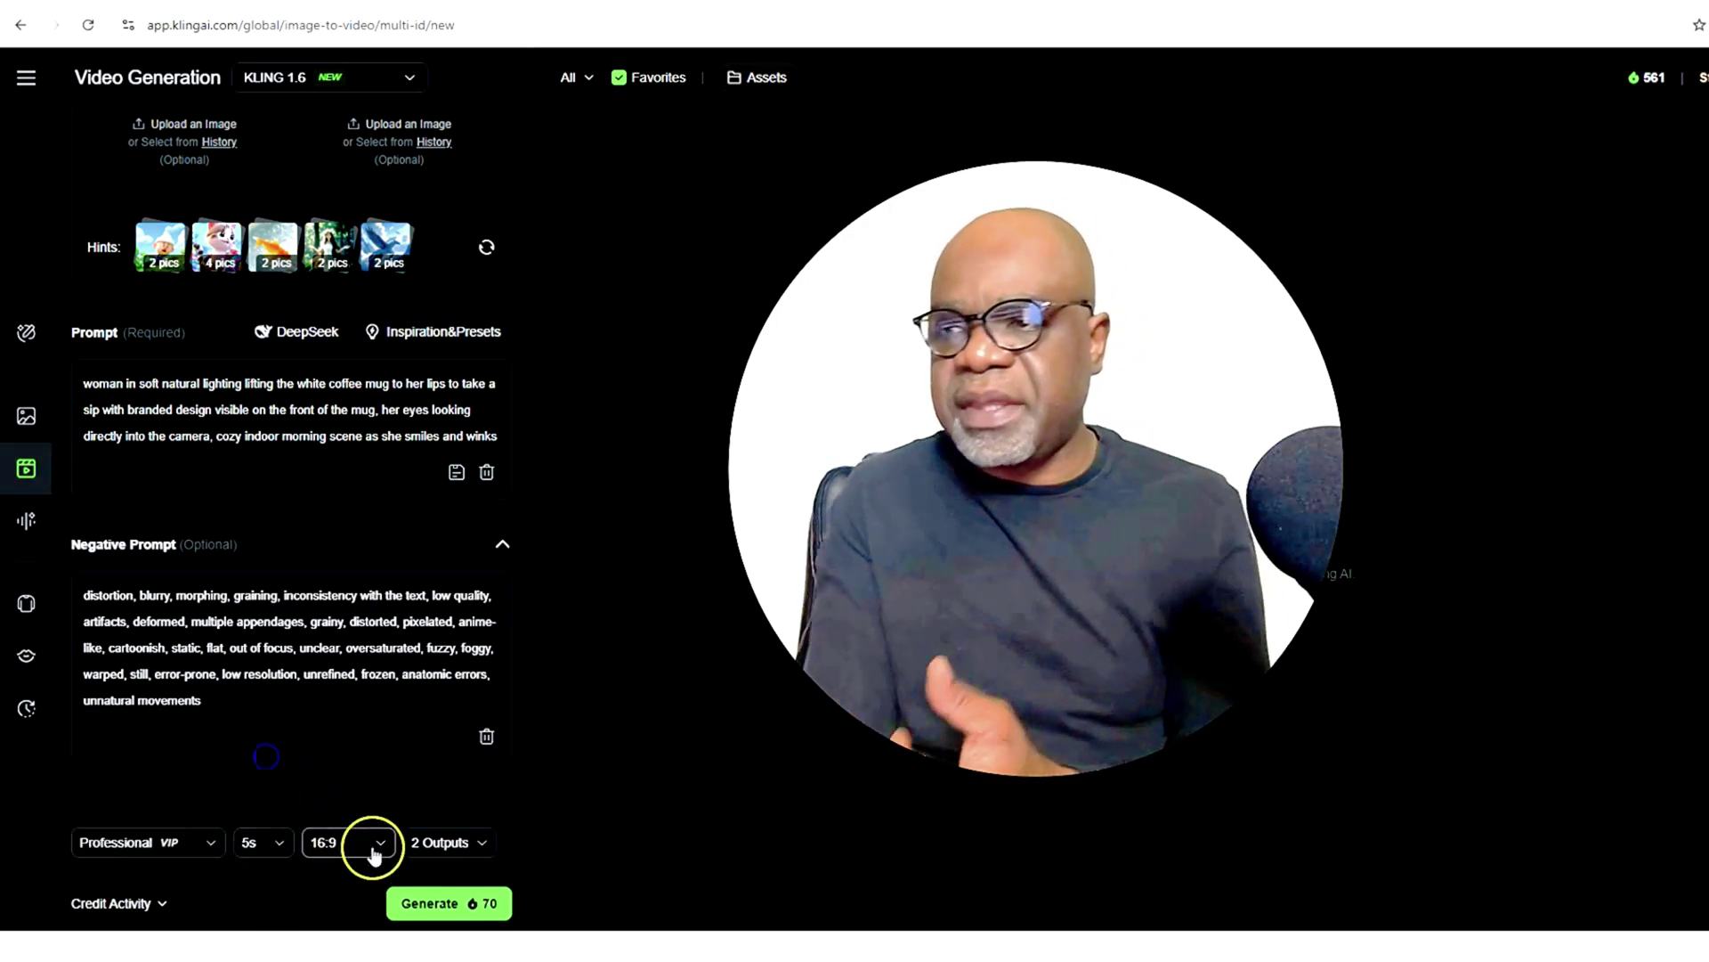
{"action": "left_click", "coordinate": [472, 855]}
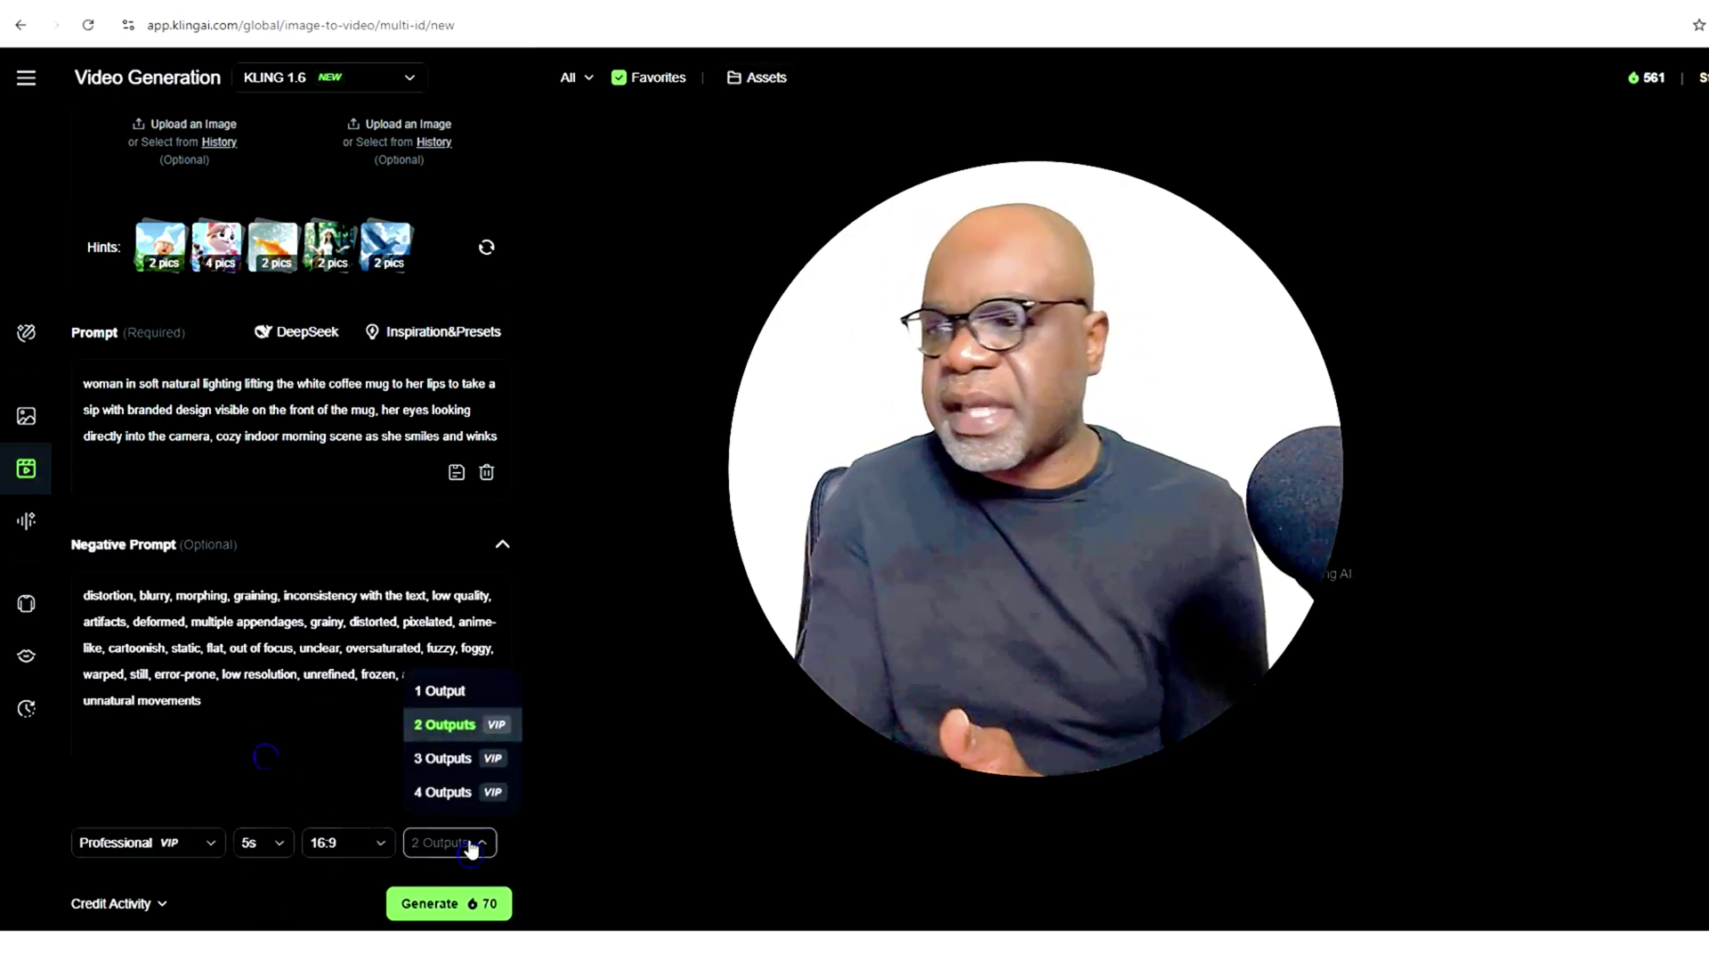
{"action": "left_click", "coordinate": [440, 692]}
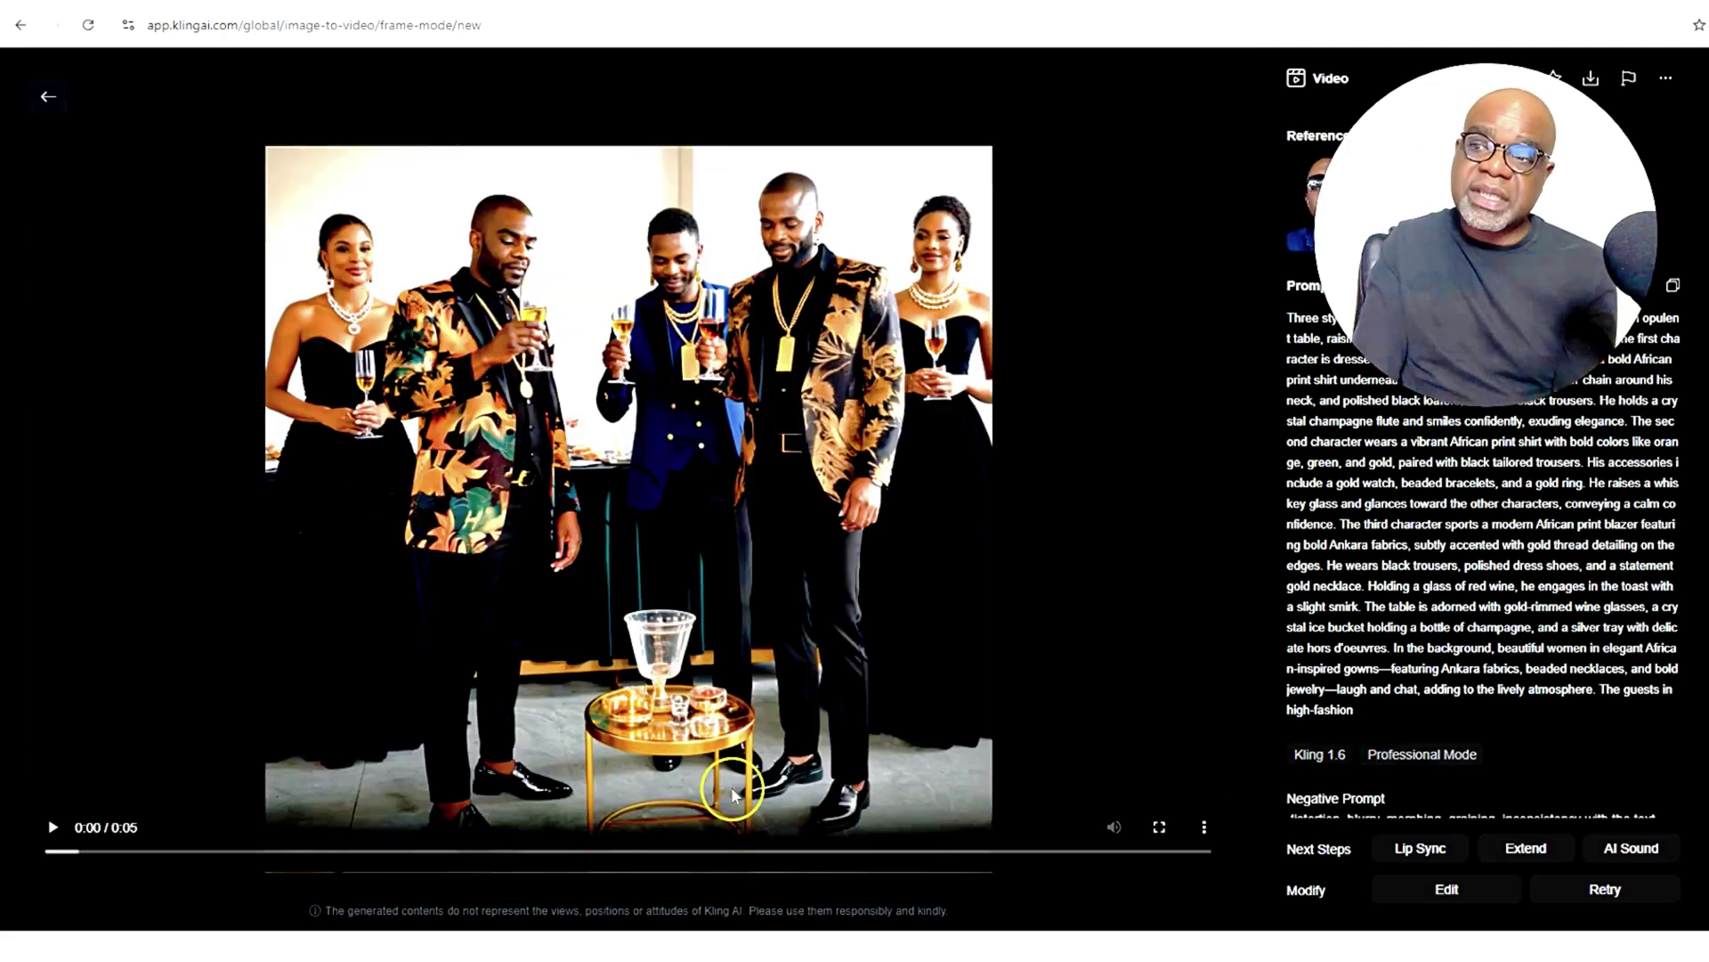
{"action": "left_click", "coordinate": [525, 805]}
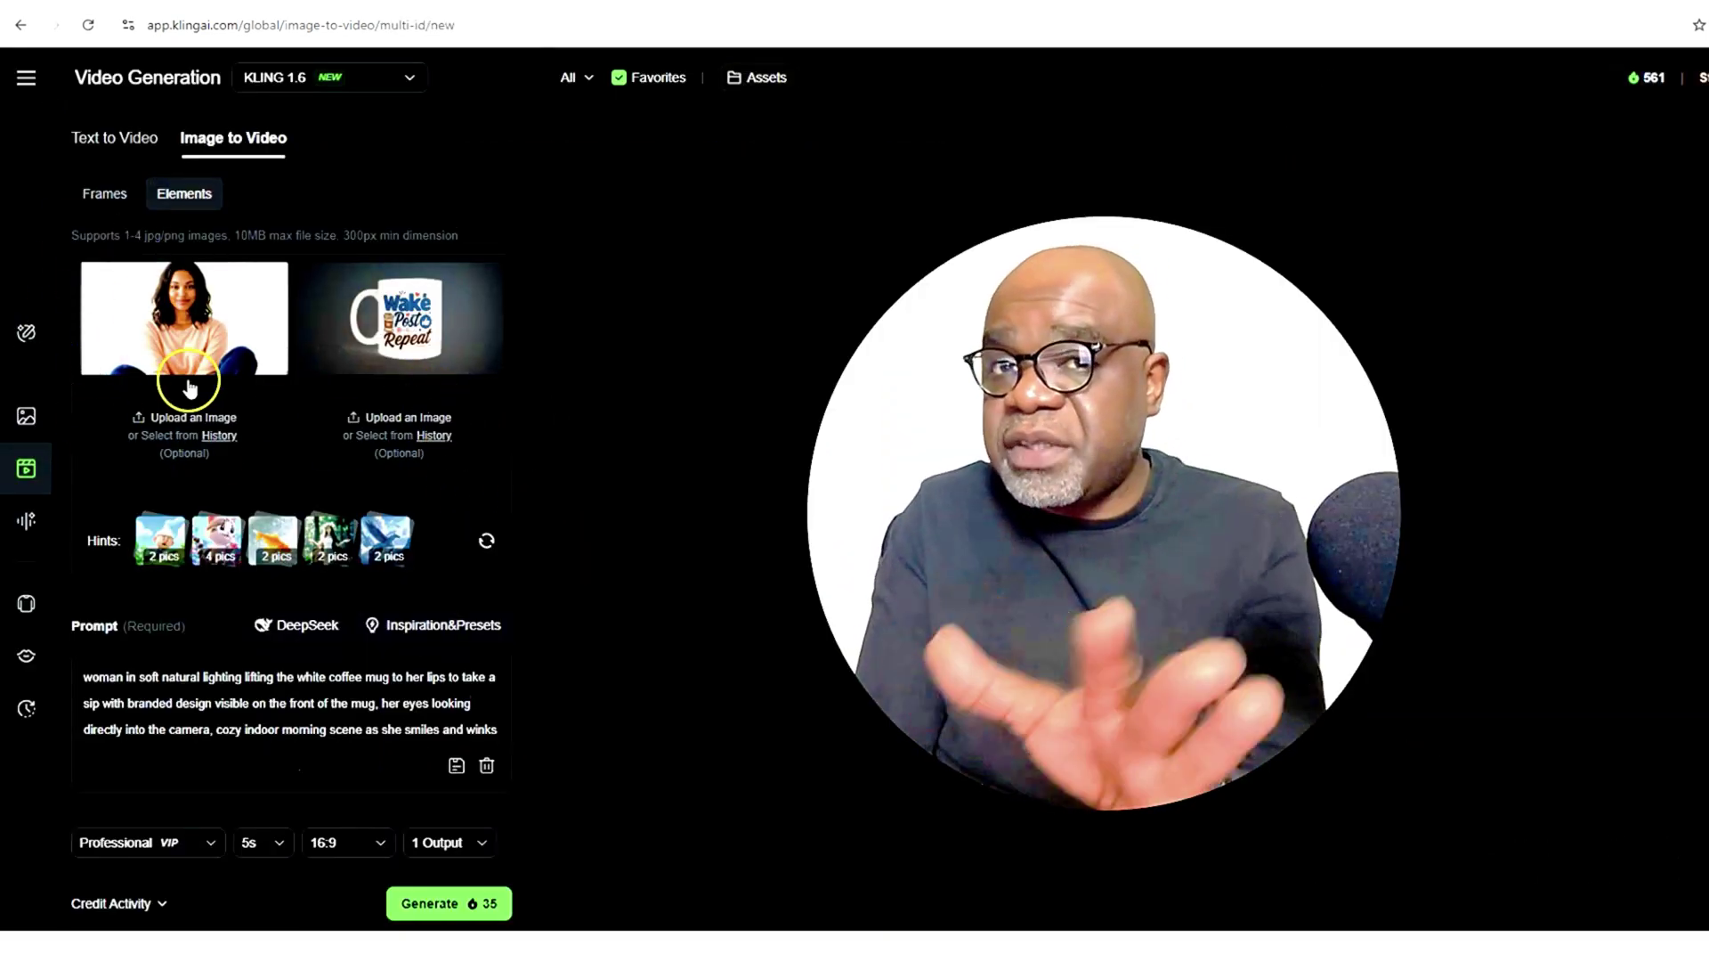
{"action": "mouse_move", "coordinate": [140, 337]}
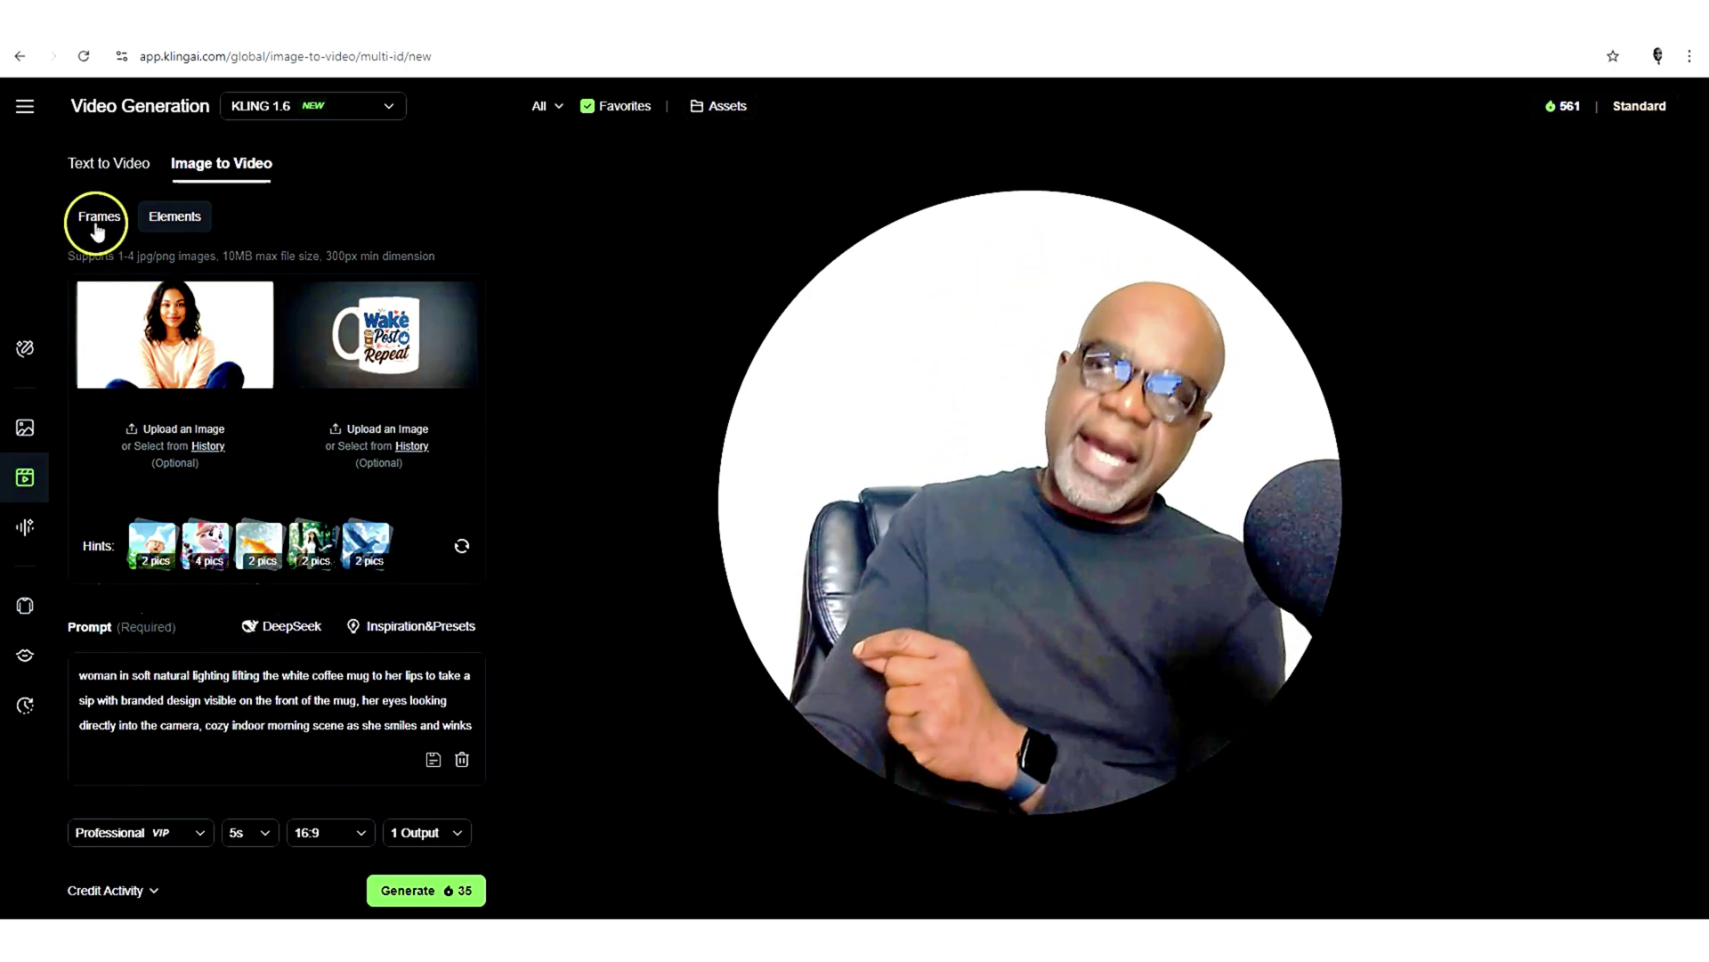
{"action": "left_click", "coordinate": [98, 224]}
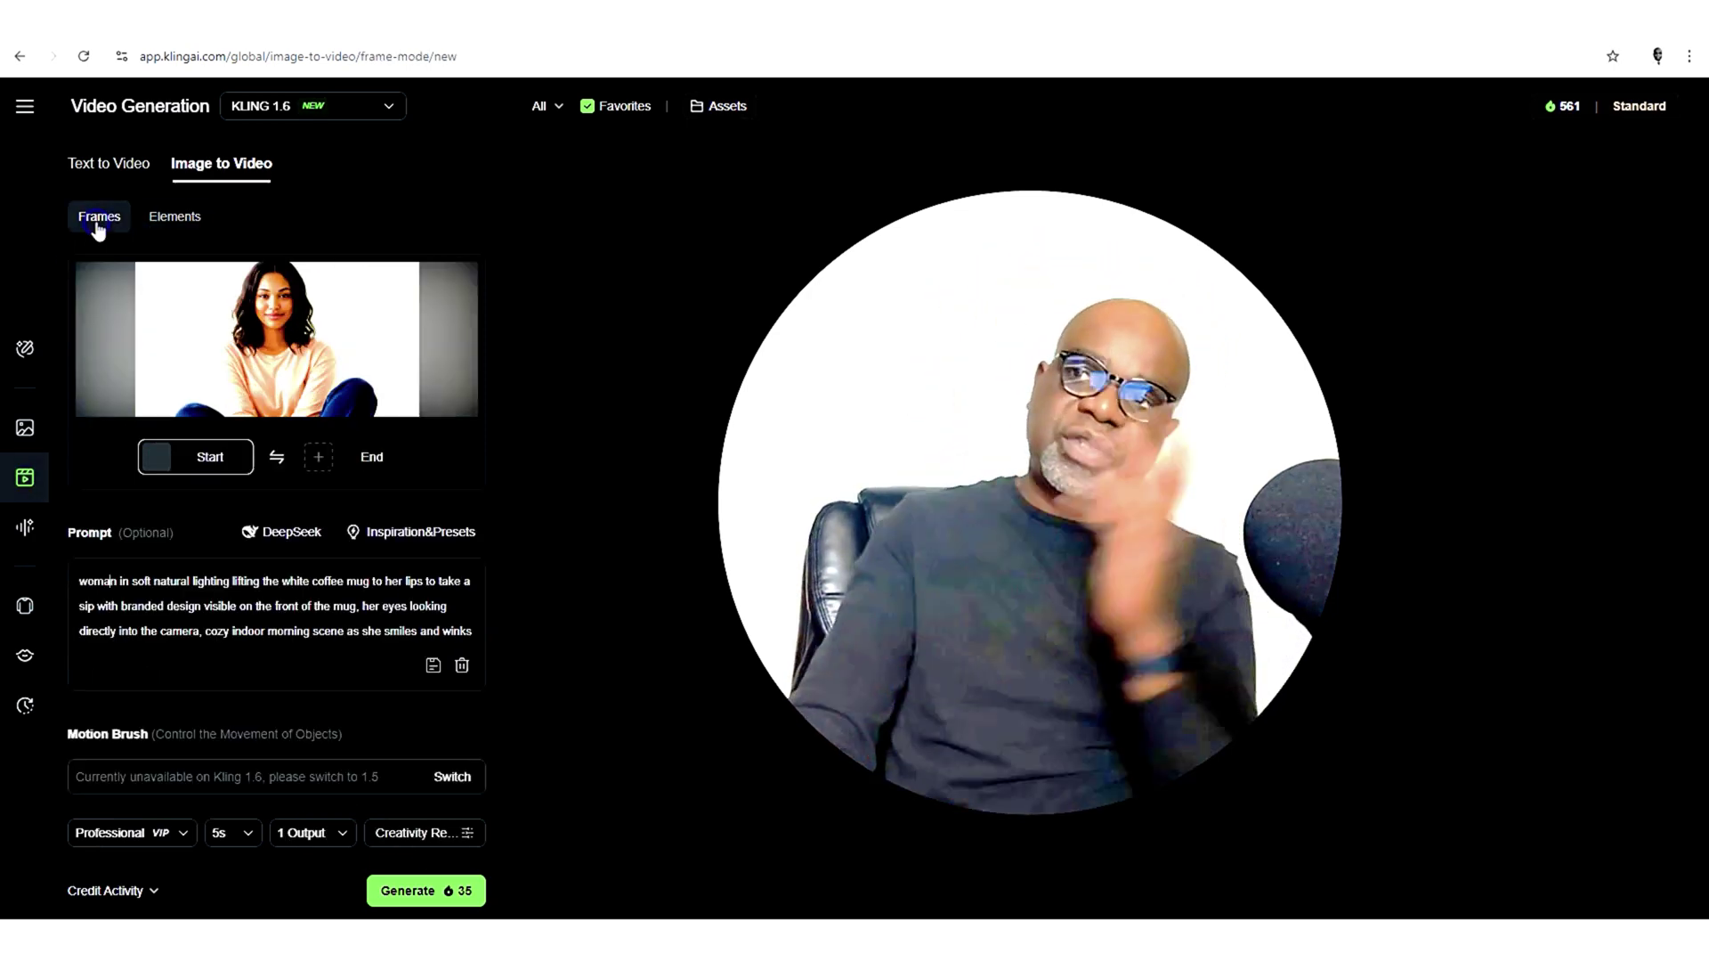
{"action": "left_click", "coordinate": [166, 233]}
{"action": "left_click", "coordinate": [300, 460]}
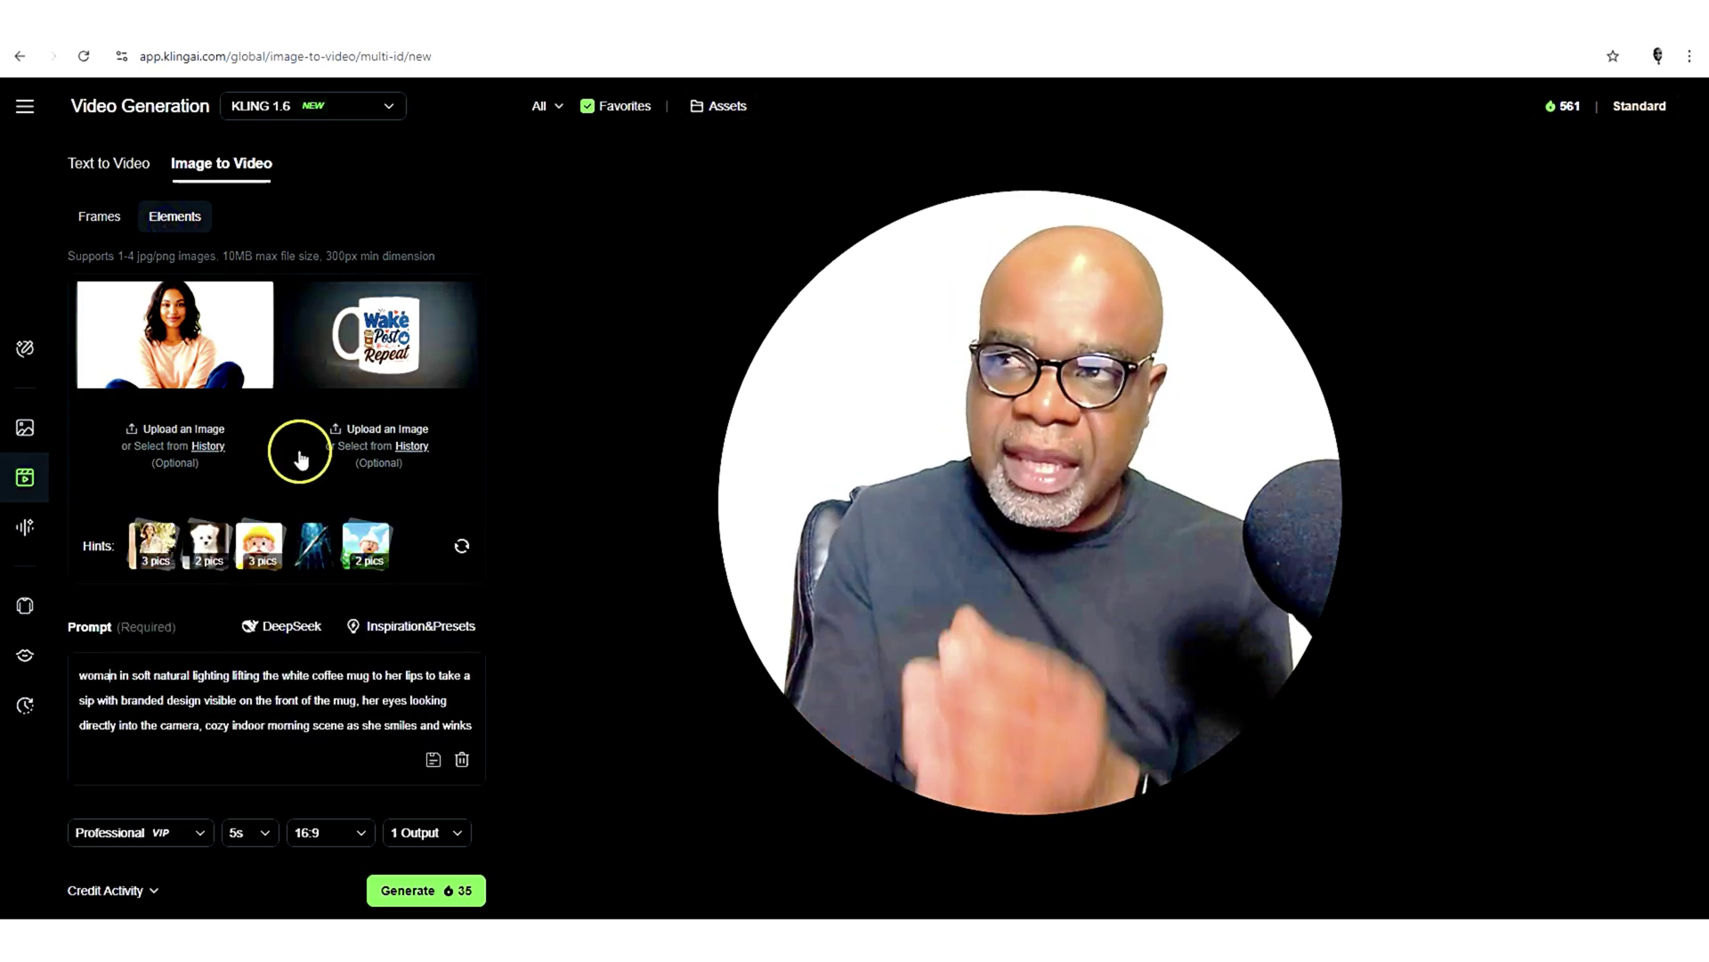